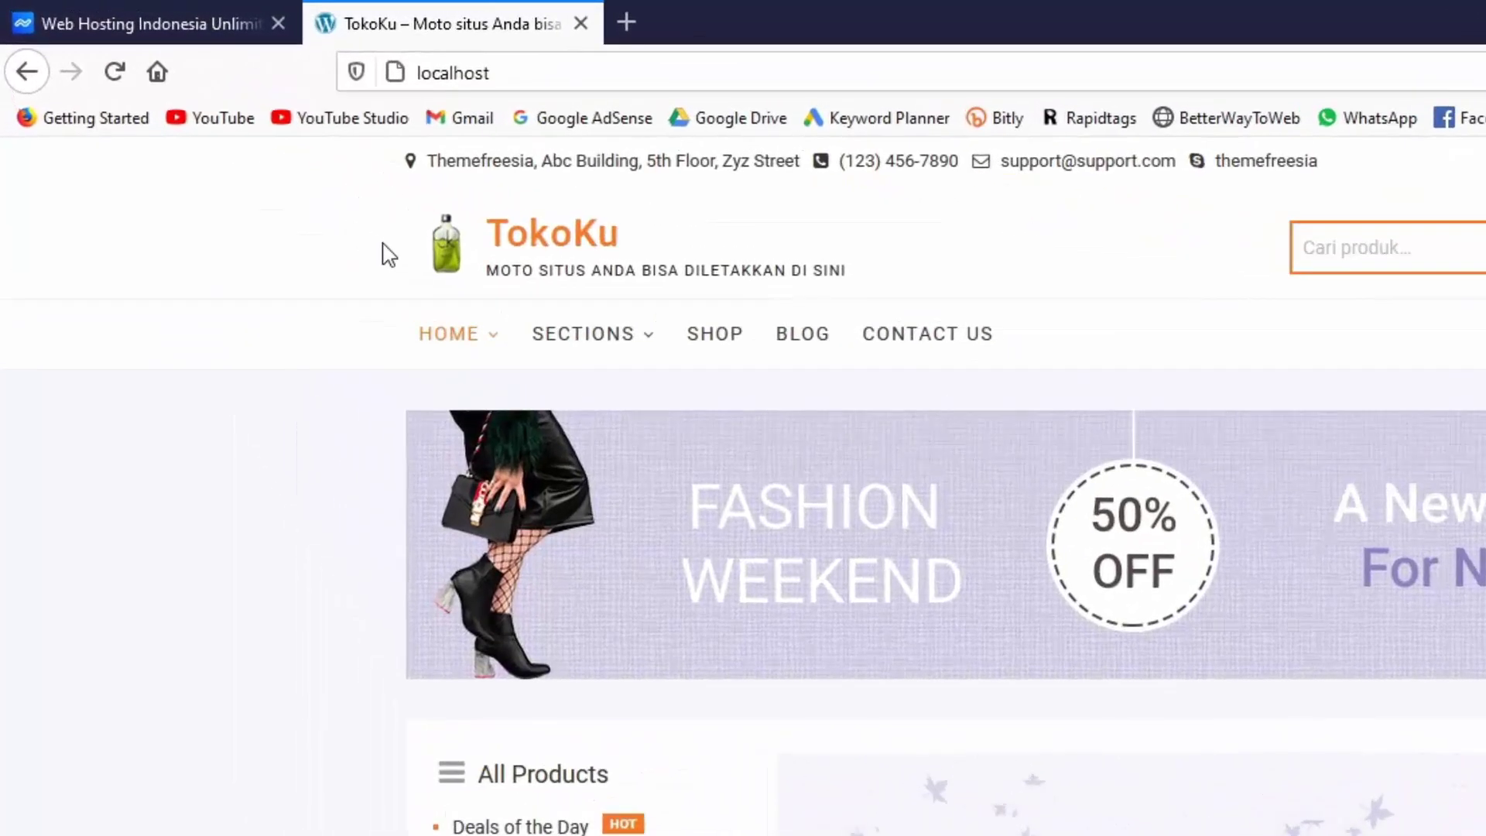
# Log in at localhost/wp-admin with the saved username and password, declining to save the login
pyautogui.click(588, 70)
pyautogui.click(618, 70)
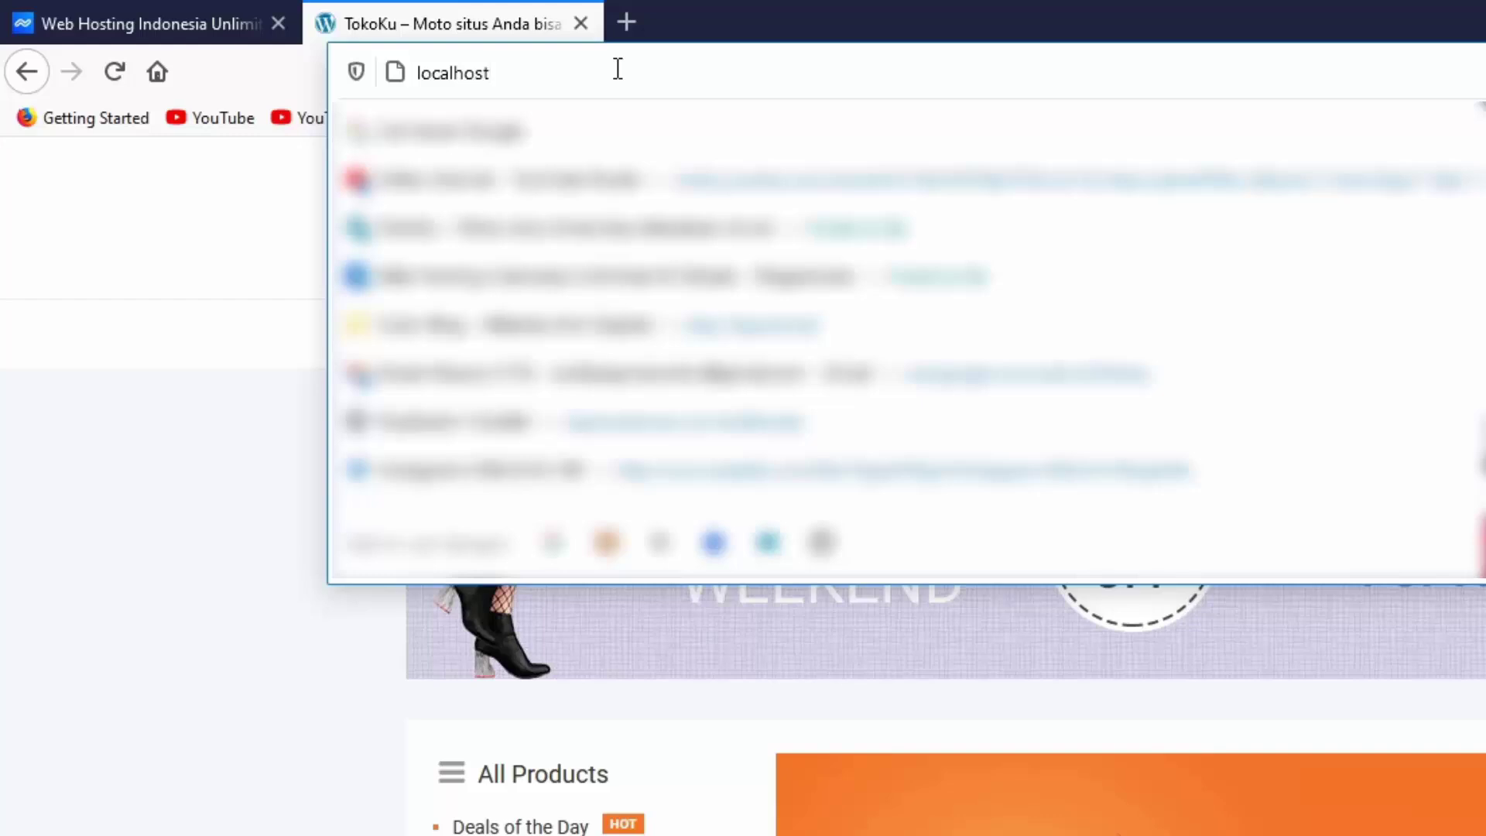
pyautogui.write('/')
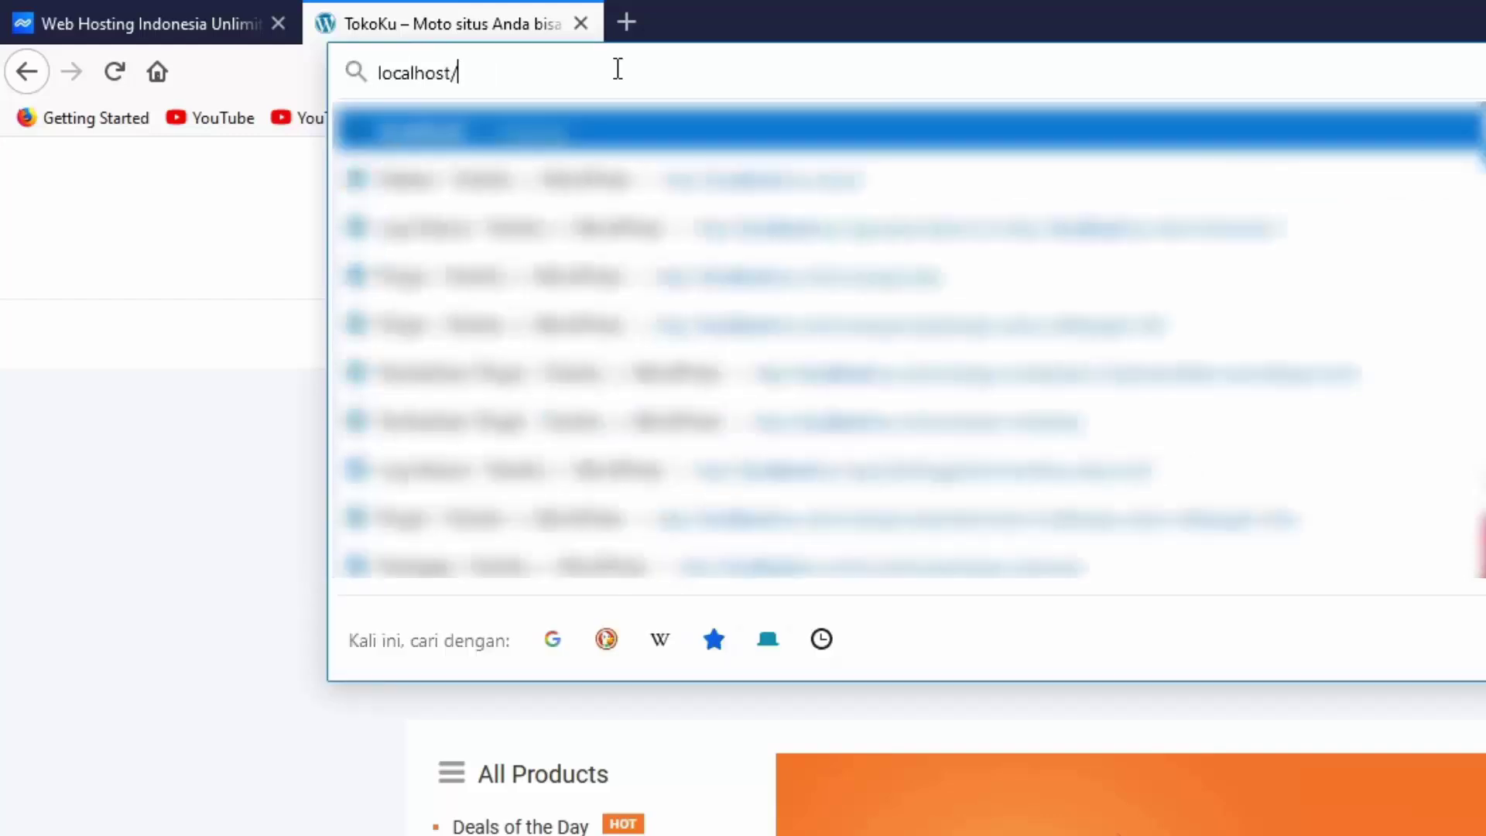
pyautogui.write('wp-admi')
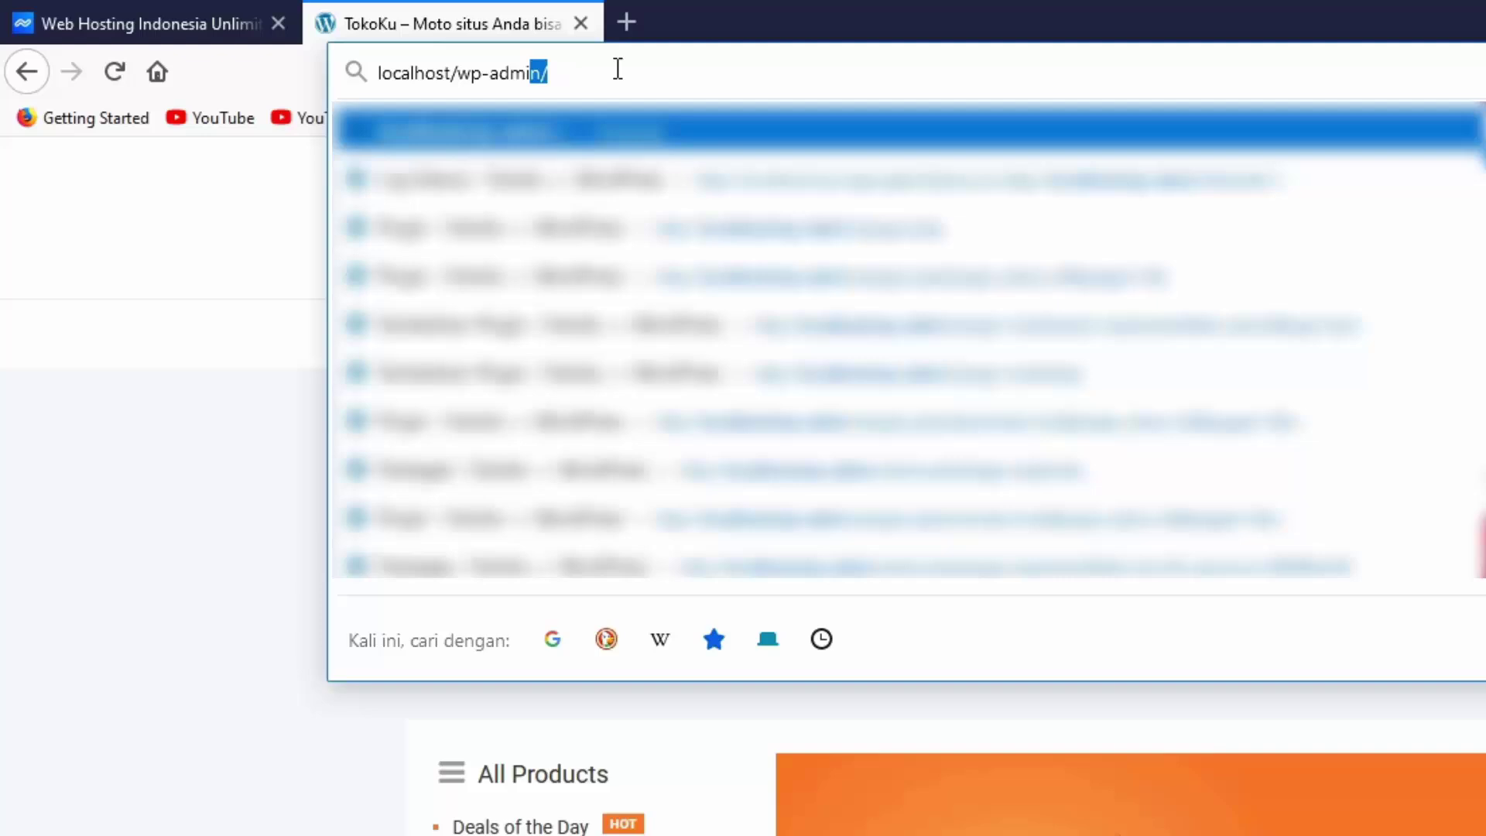
pyautogui.press('Return')
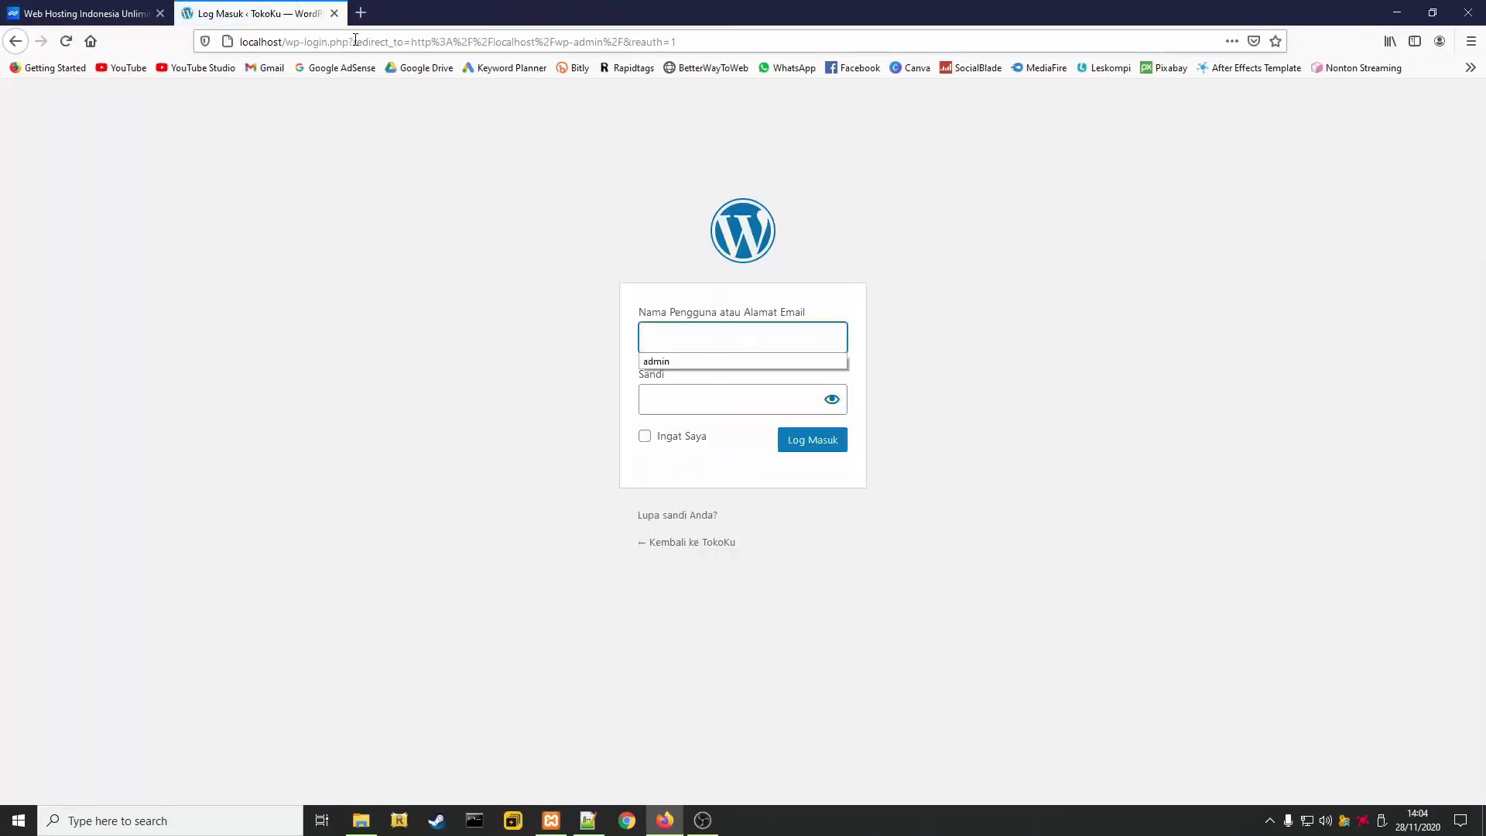
pyautogui.click(655, 362)
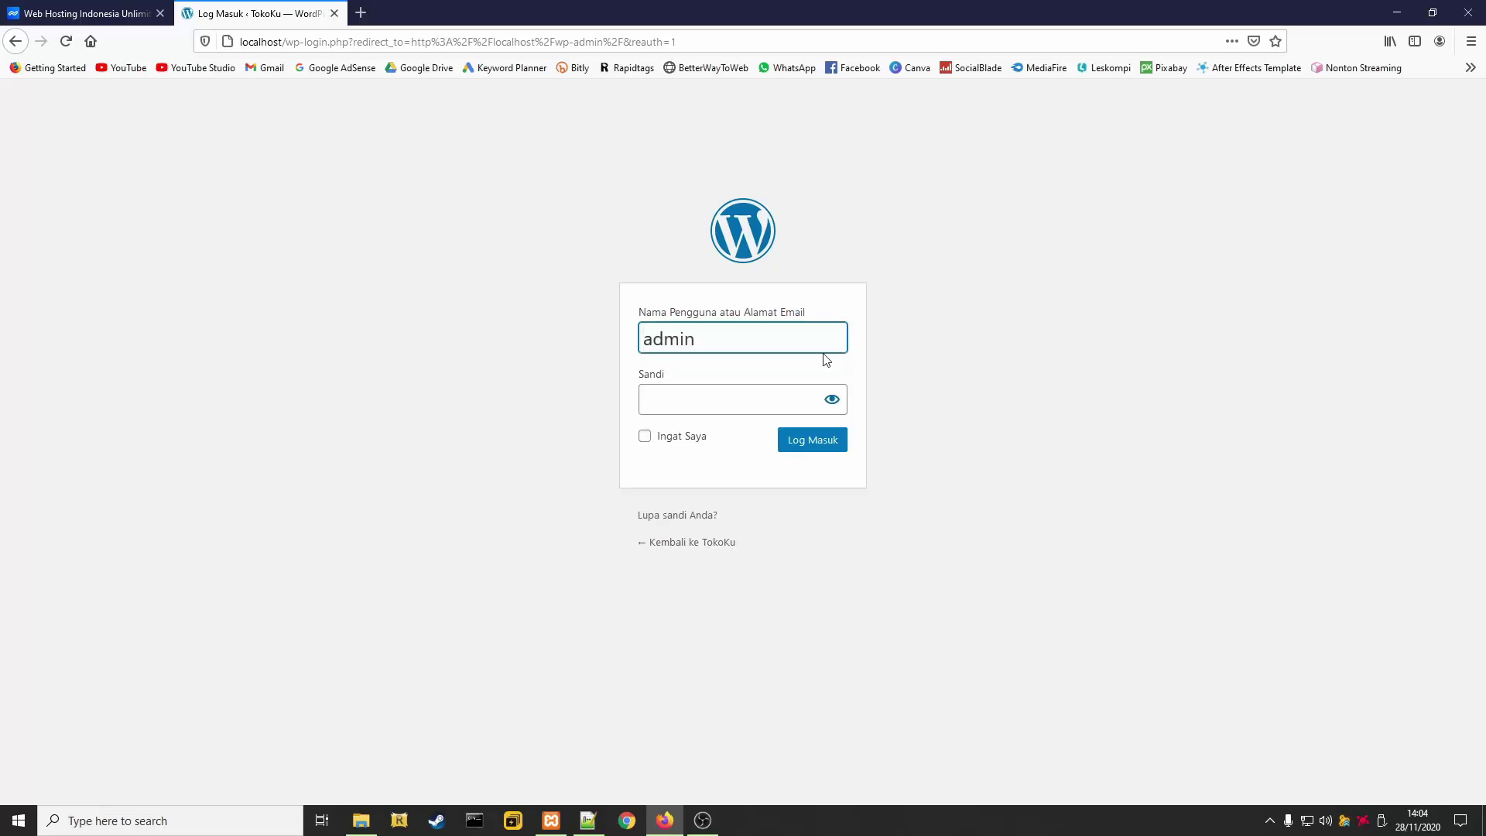
pyautogui.click(762, 397)
pyautogui.write('••••••')
pyautogui.press('Return')
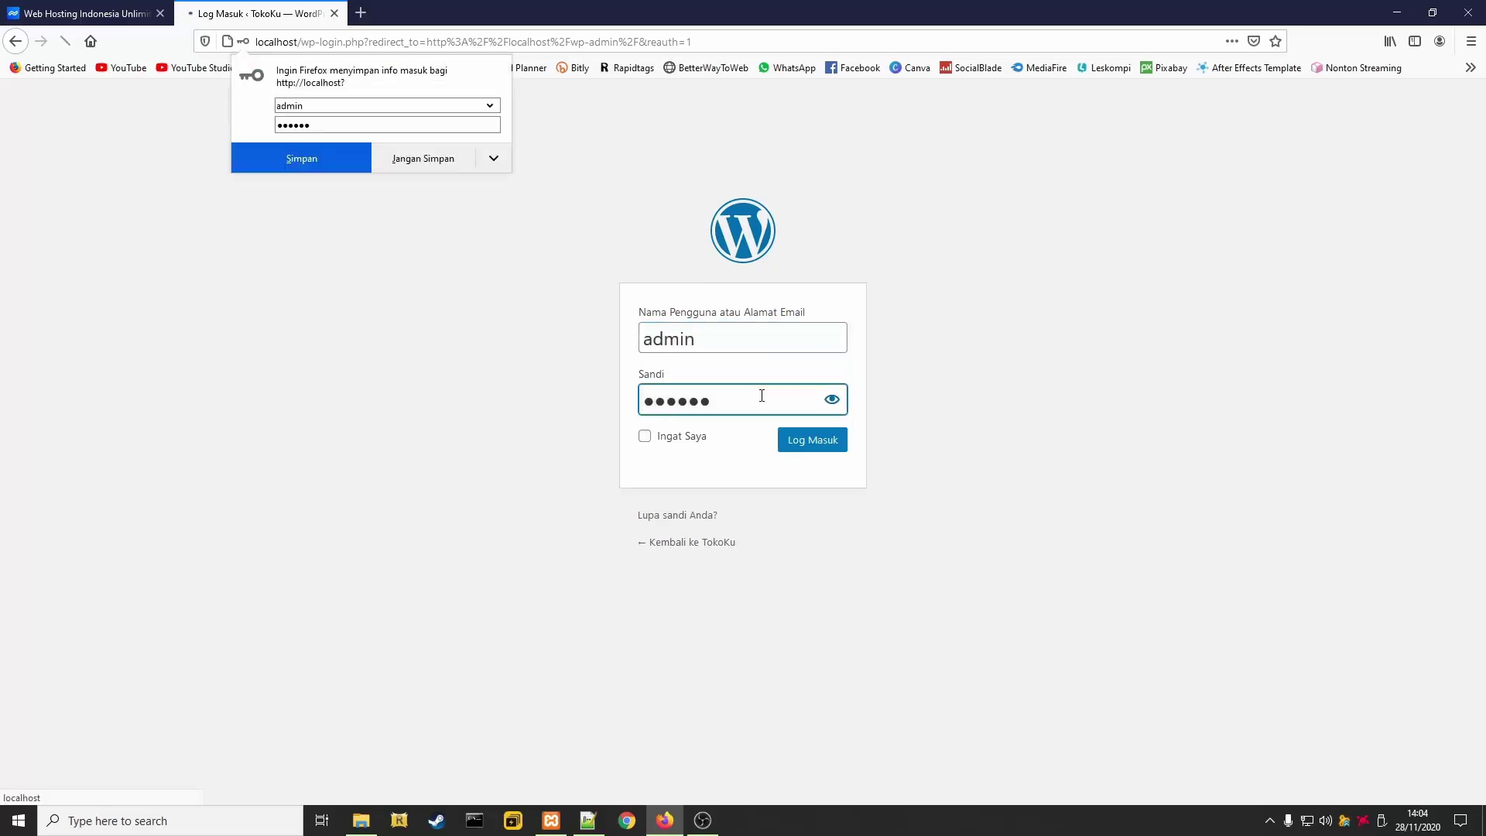
pyautogui.click(388, 161)
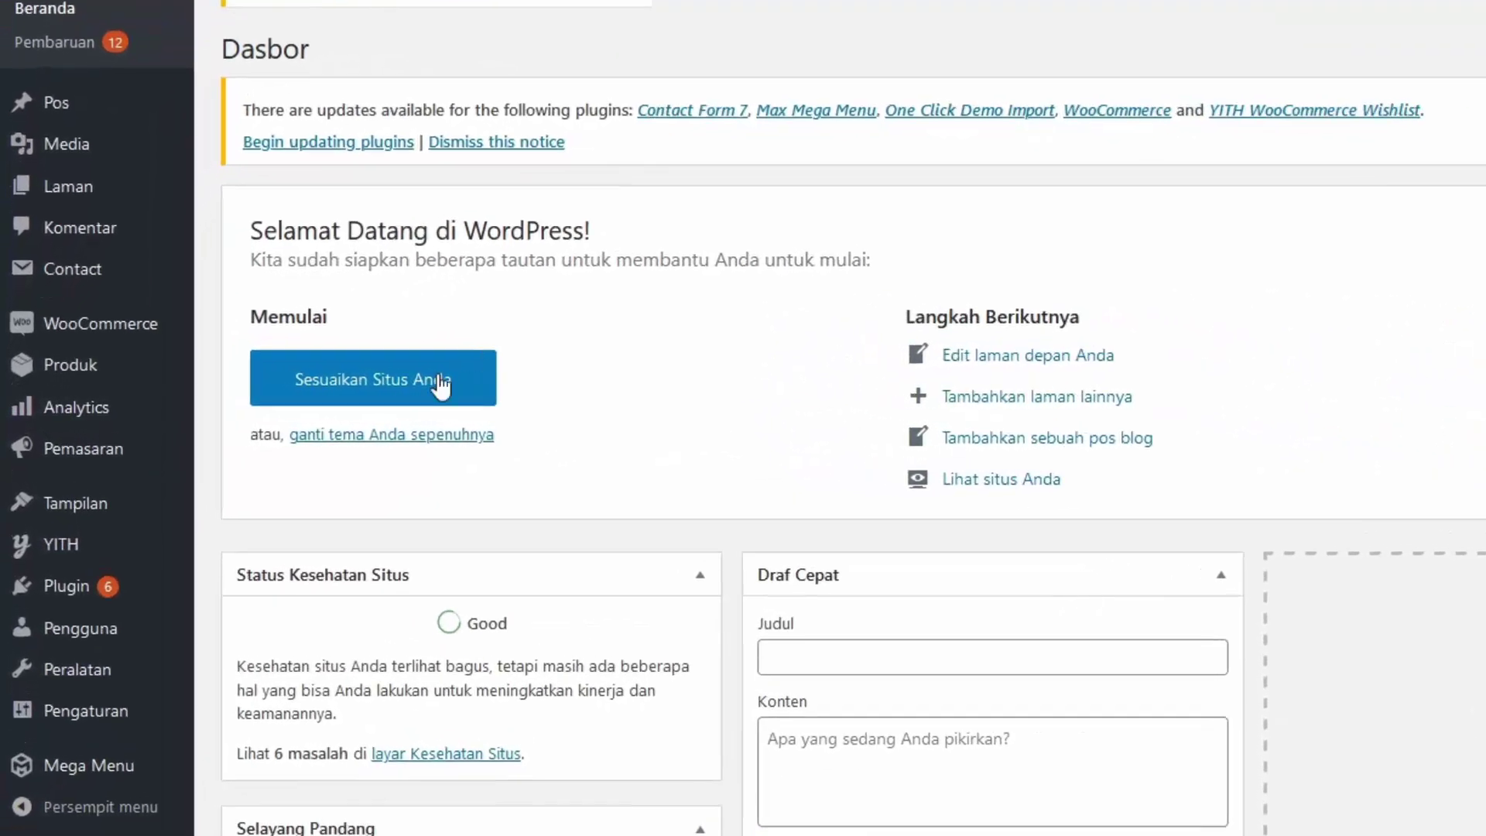
# Search the plugin directory for 'duplicator', then install and activate the Duplicator plugin
pyautogui.moveTo(64, 602)
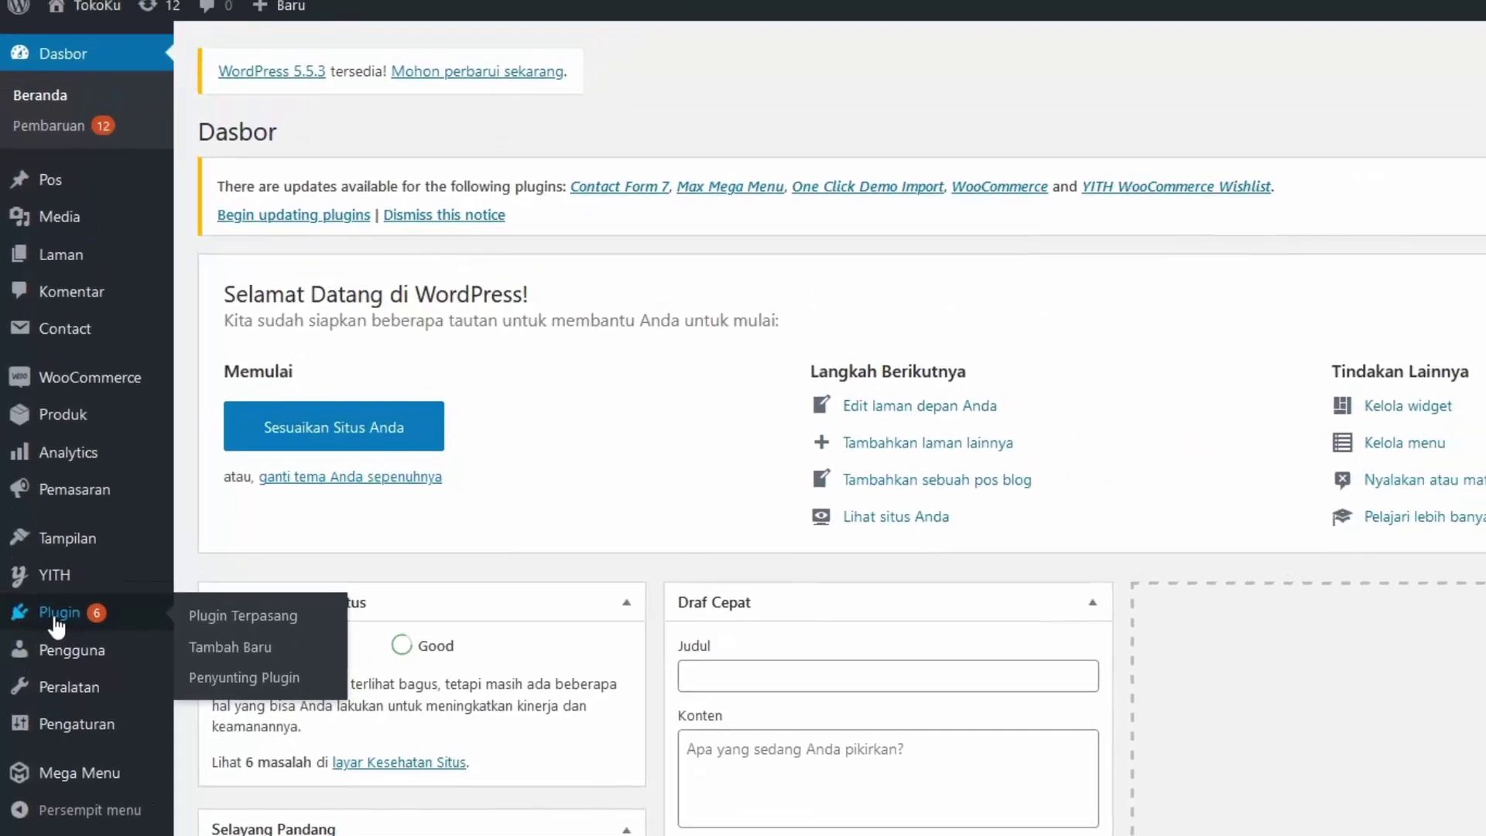
pyautogui.click(58, 619)
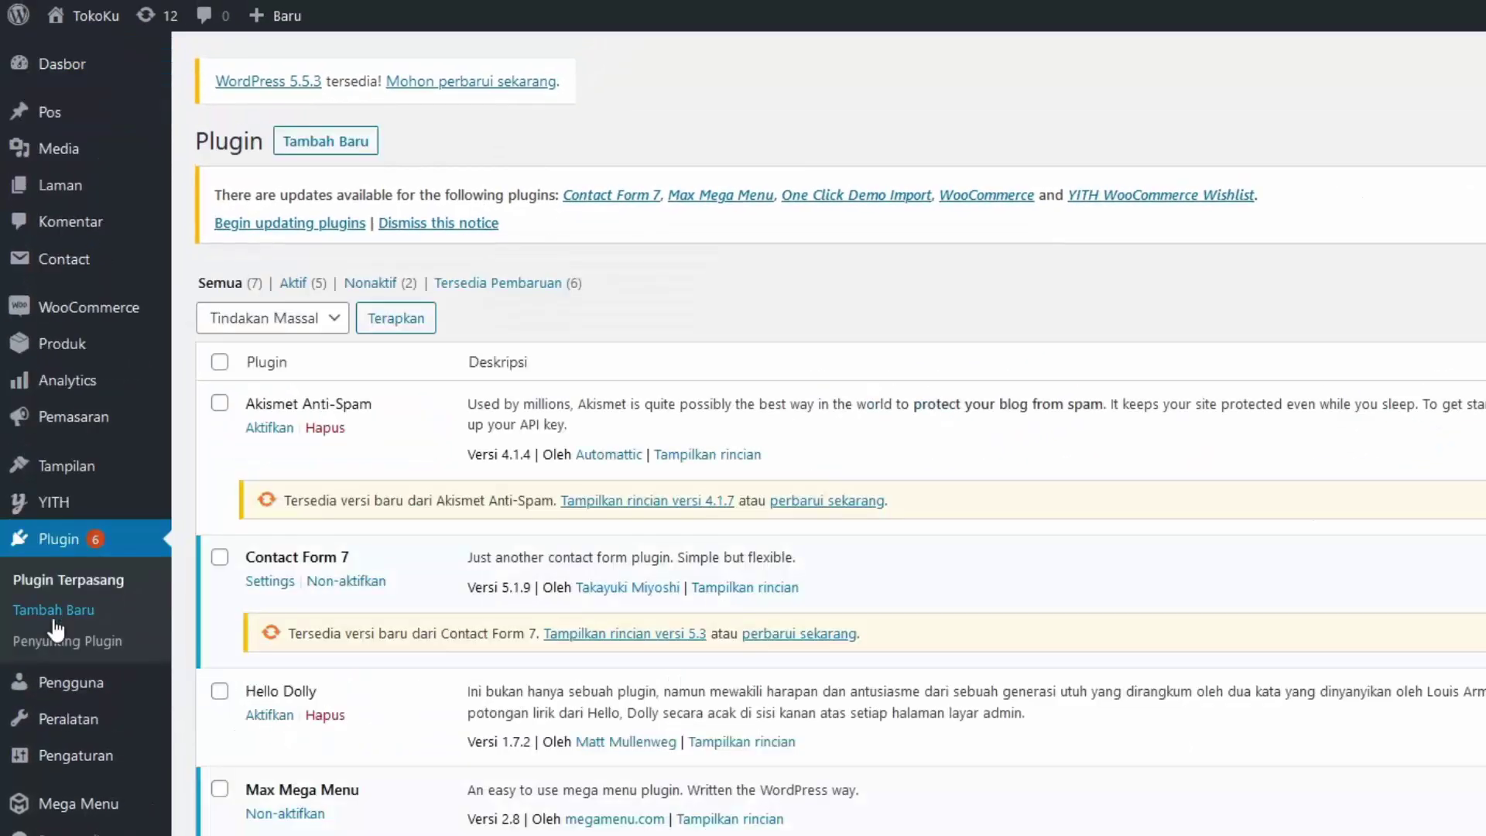
pyautogui.click(341, 143)
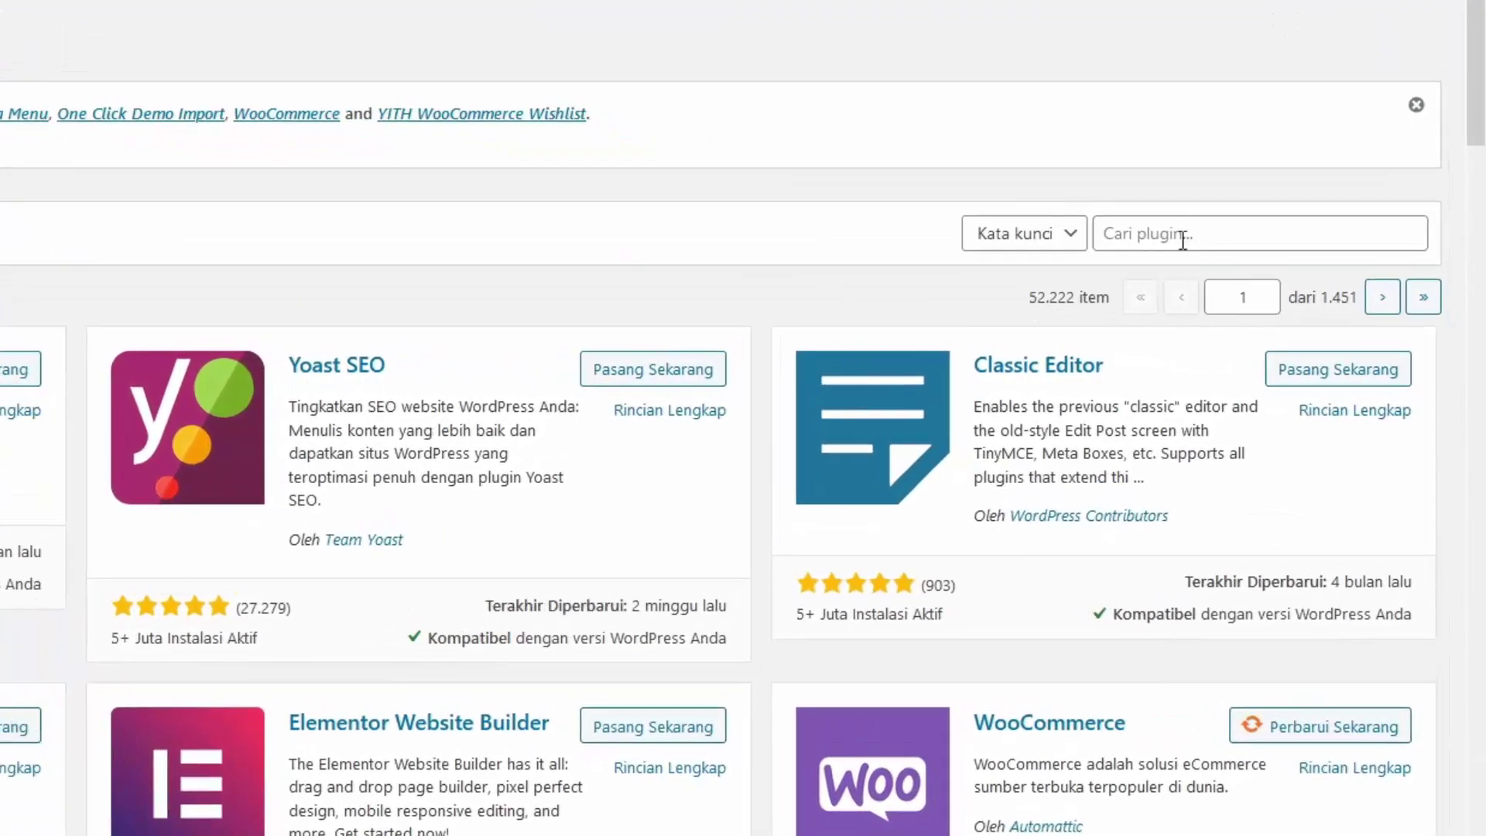
pyautogui.click(1189, 237)
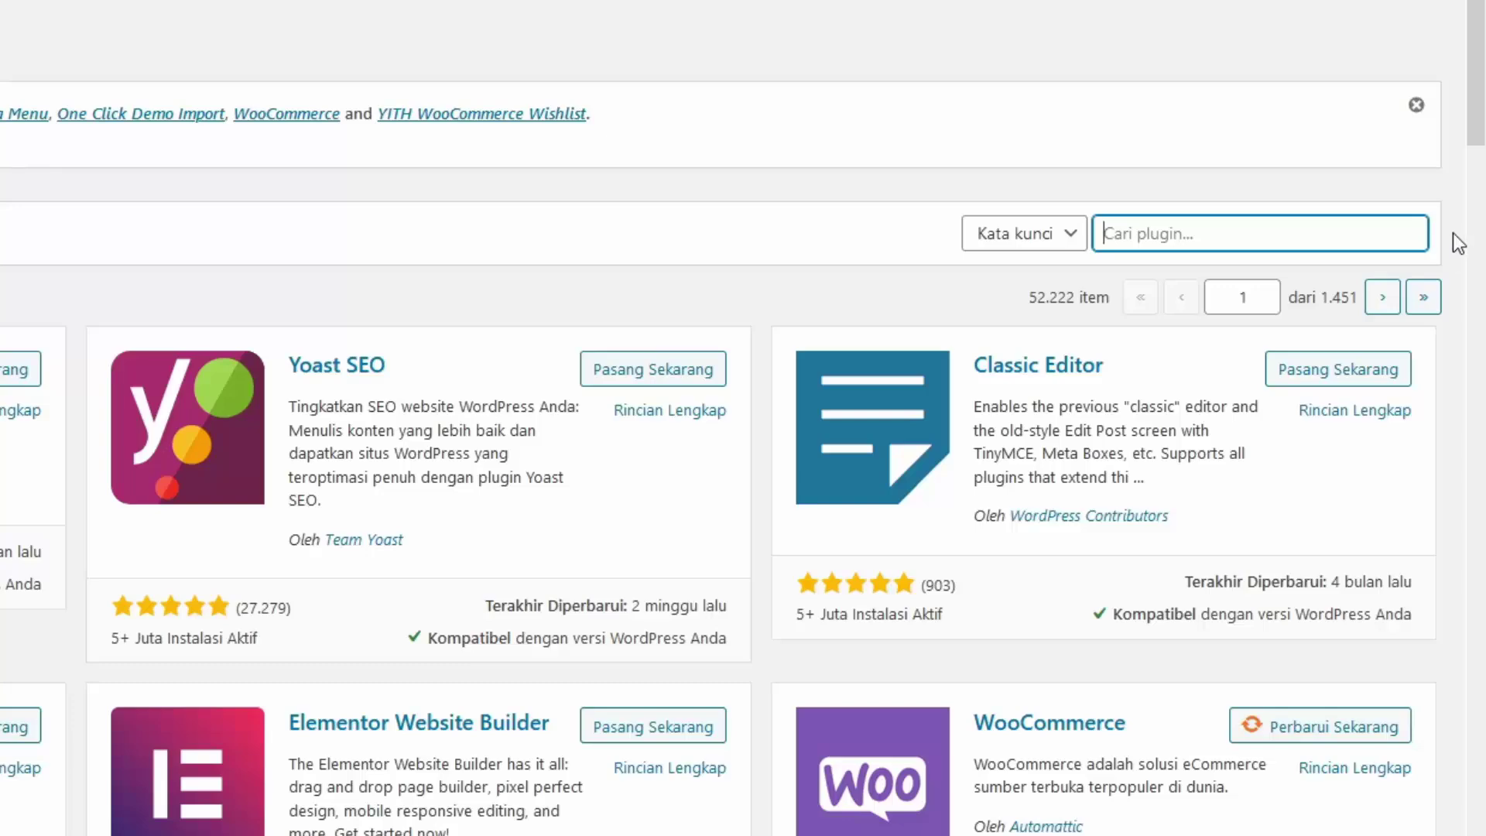
pyautogui.write('duplicato')
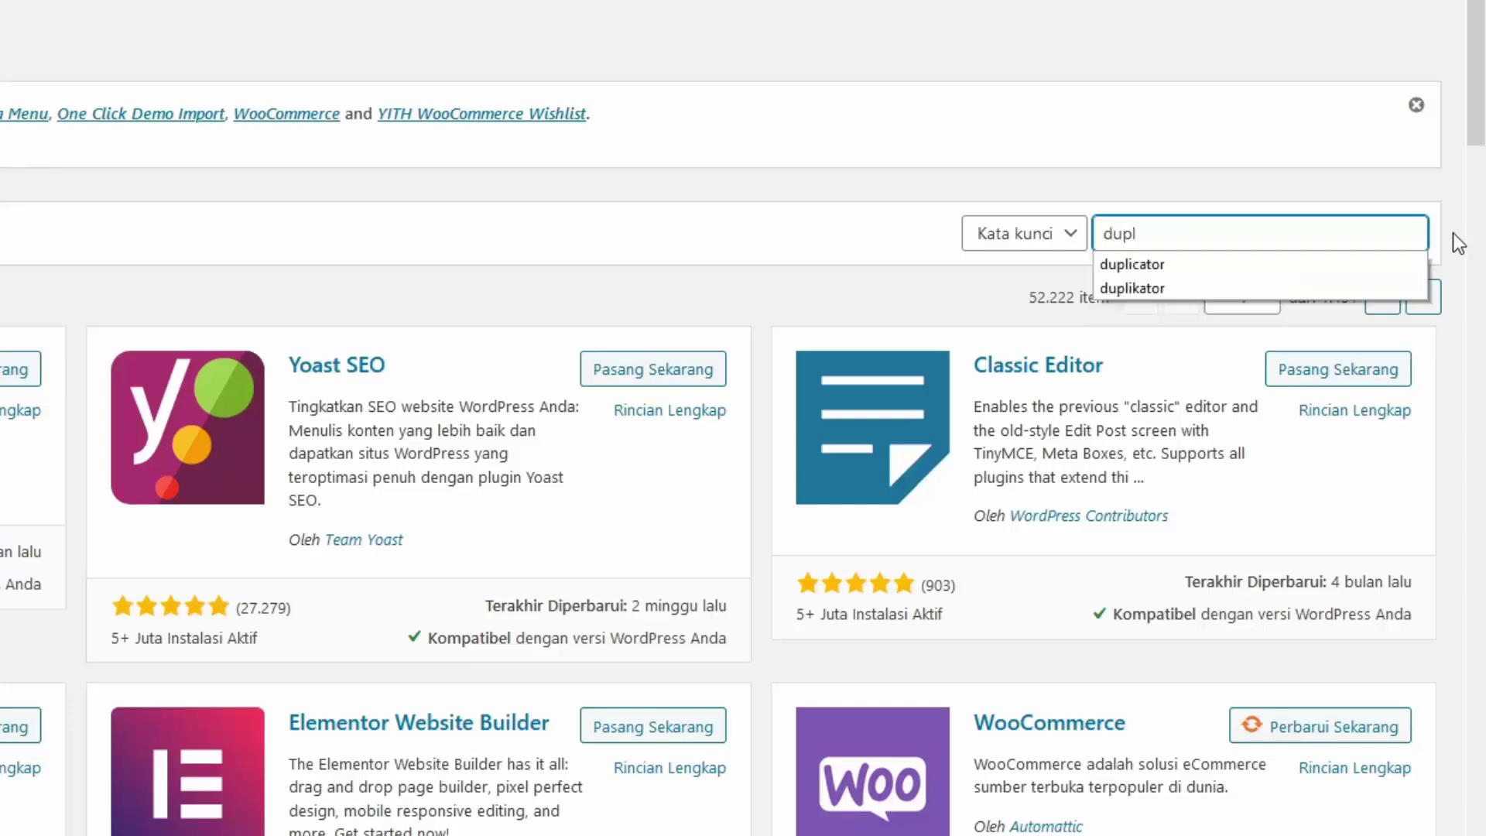
pyautogui.write('r')
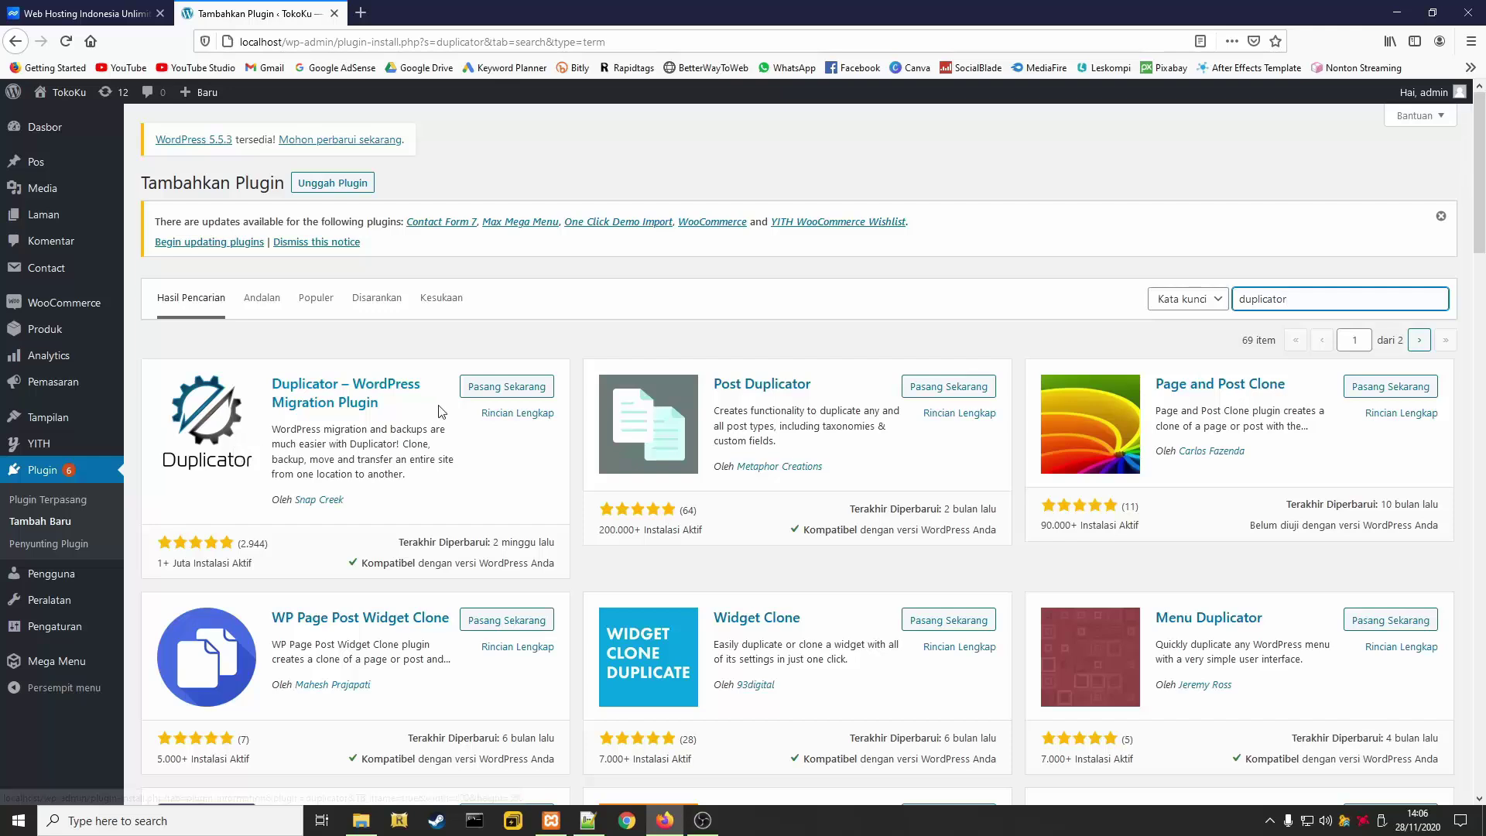
pyautogui.click(503, 397)
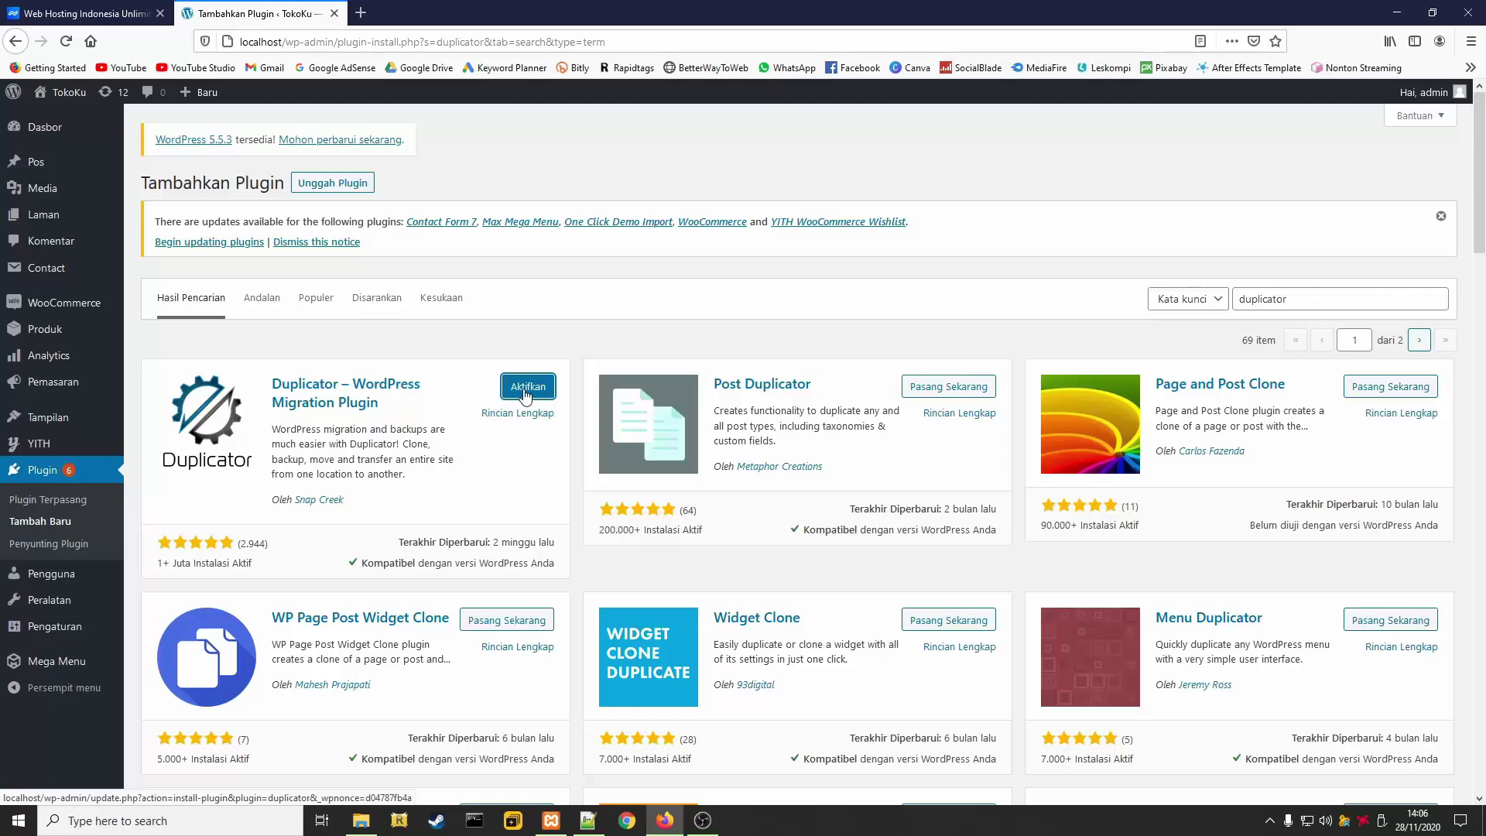
pyautogui.click(525, 396)
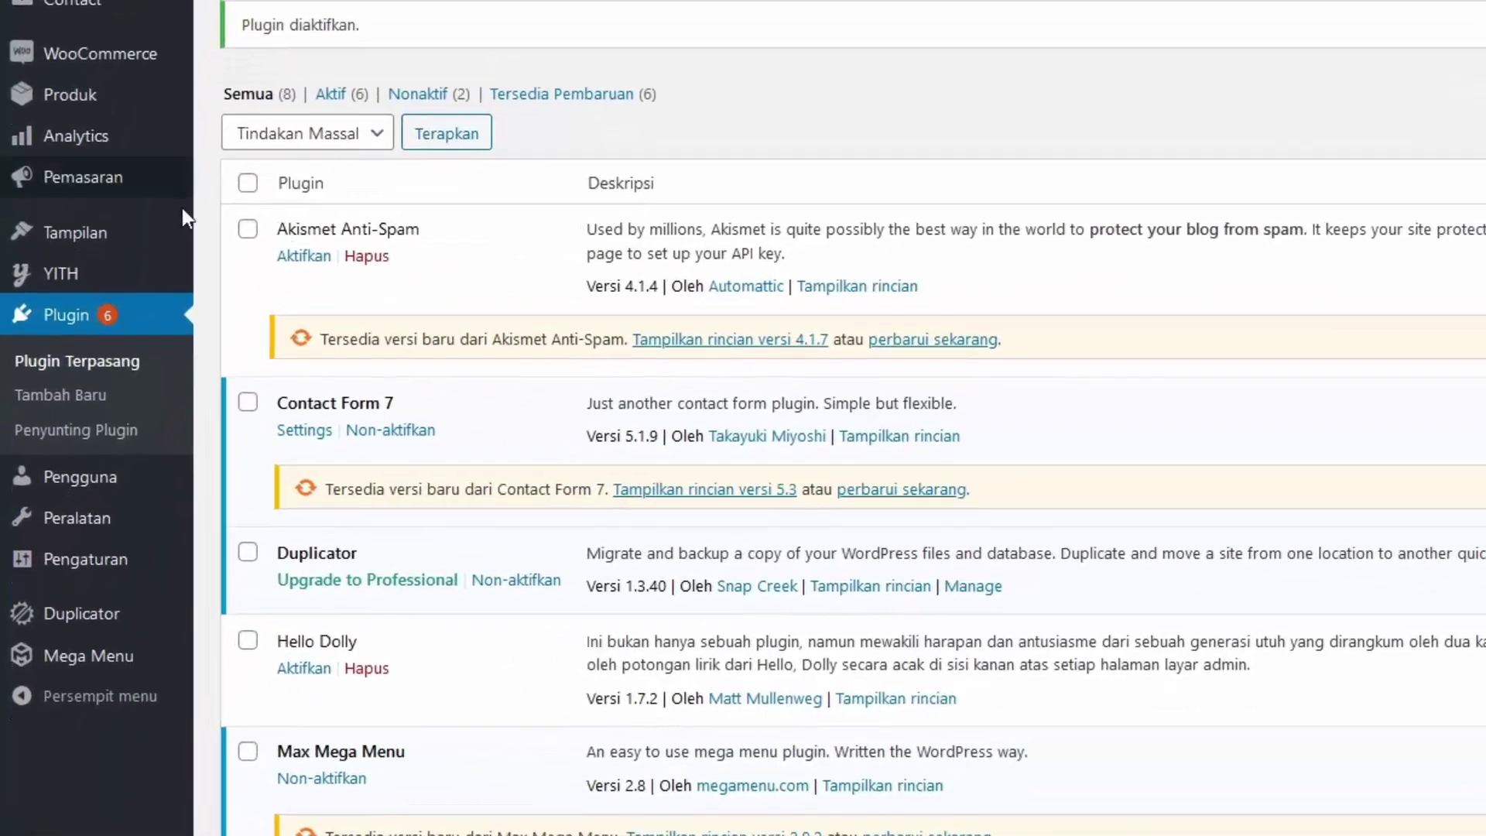
pyautogui.moveTo(93, 451)
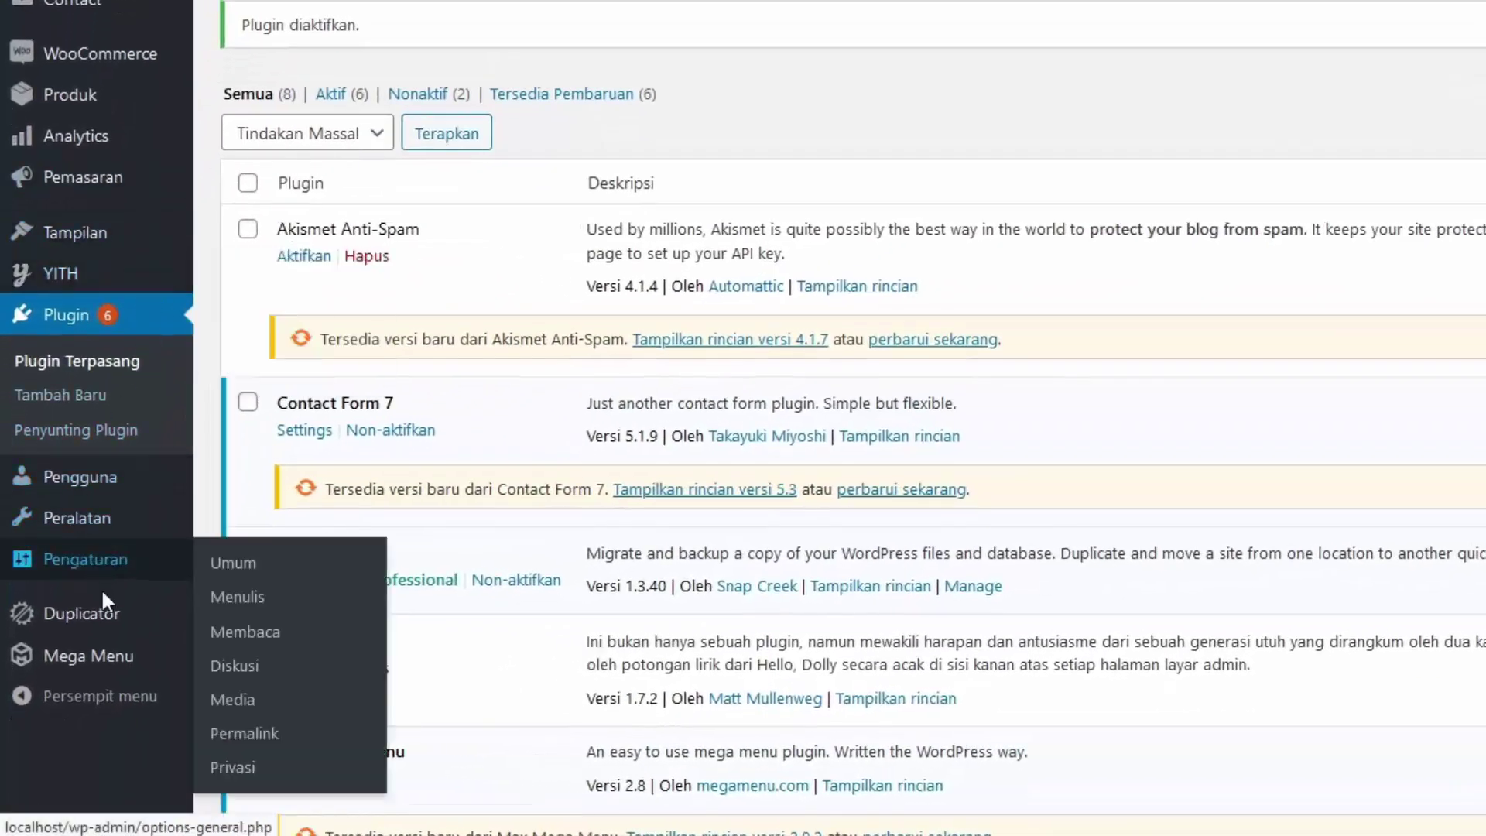
pyautogui.moveTo(99, 615)
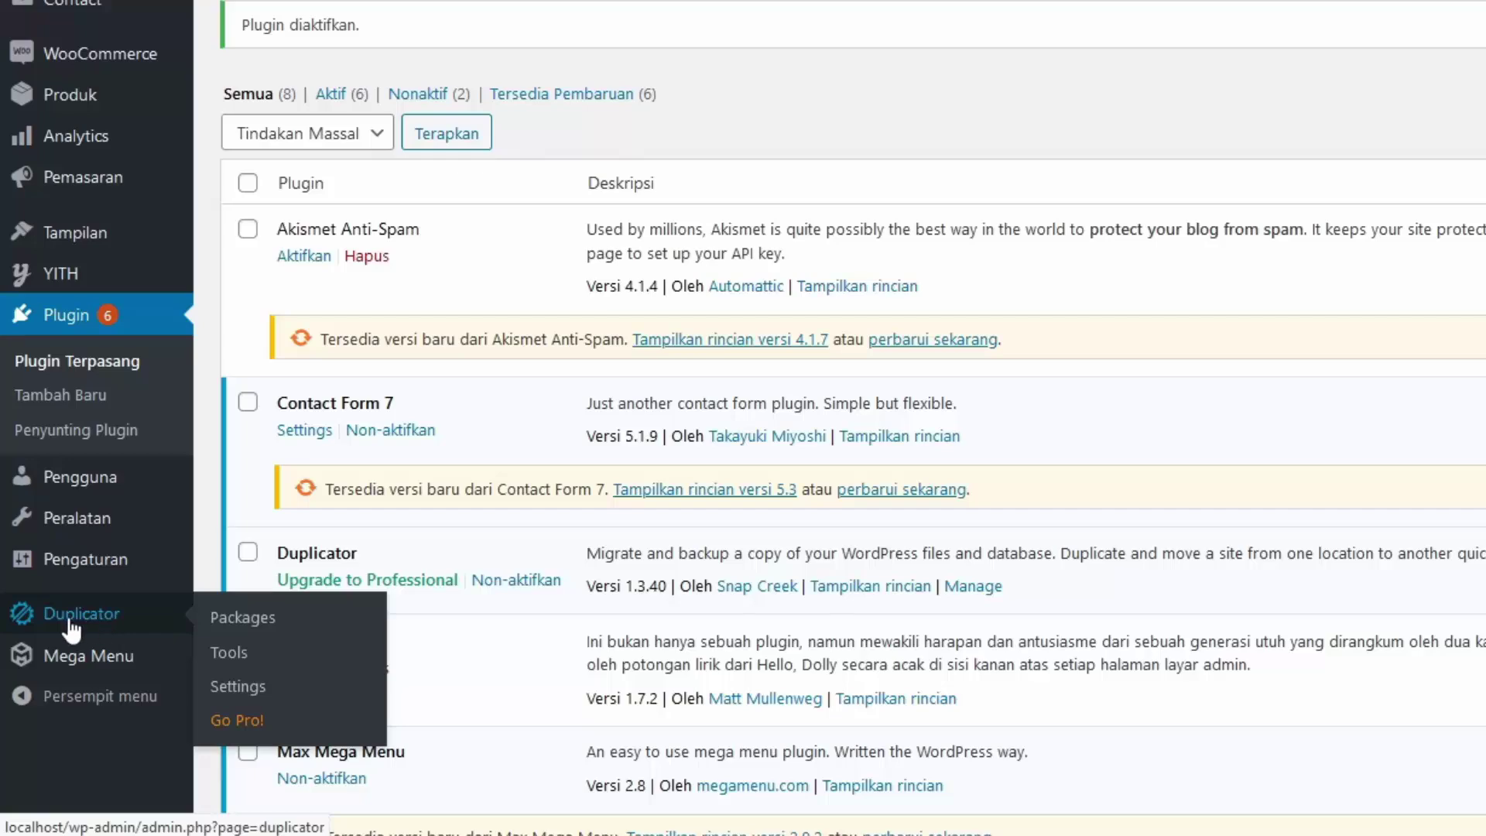
# Create a new Duplicator package from the Packages page, run the scan, and build it
pyautogui.click(71, 624)
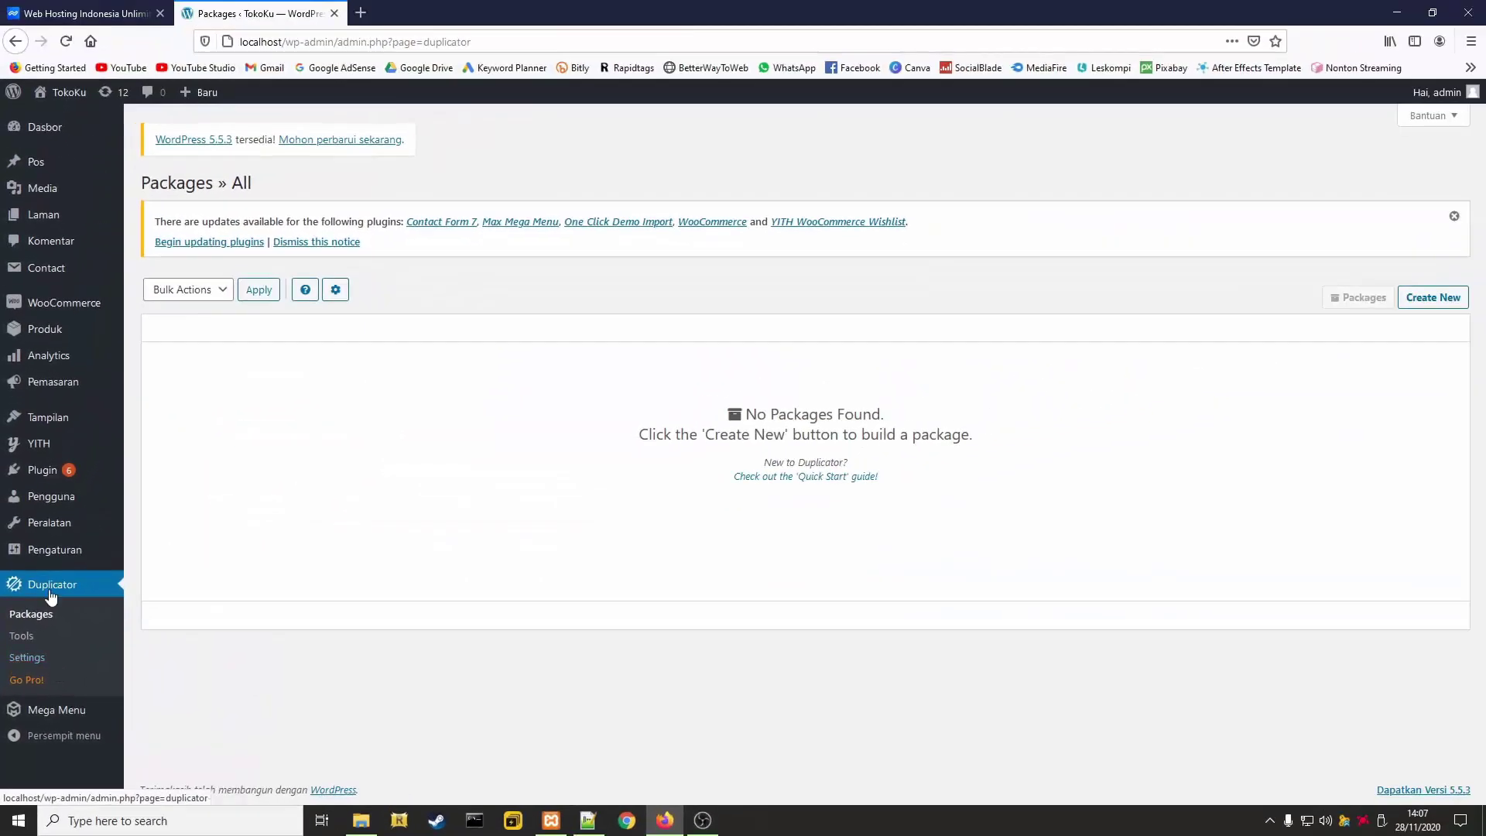
pyautogui.click(1435, 302)
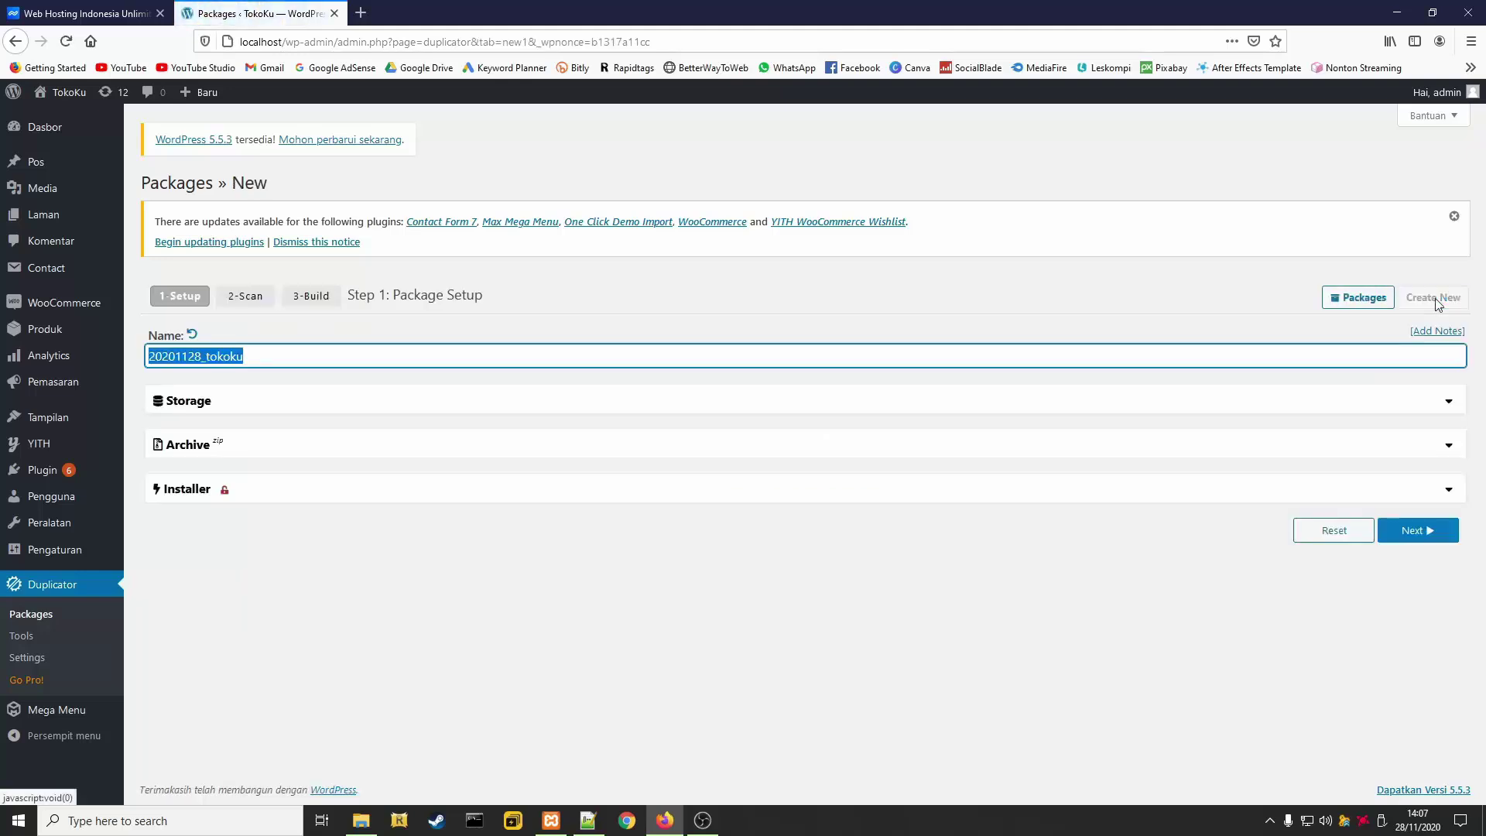
pyautogui.click(1413, 541)
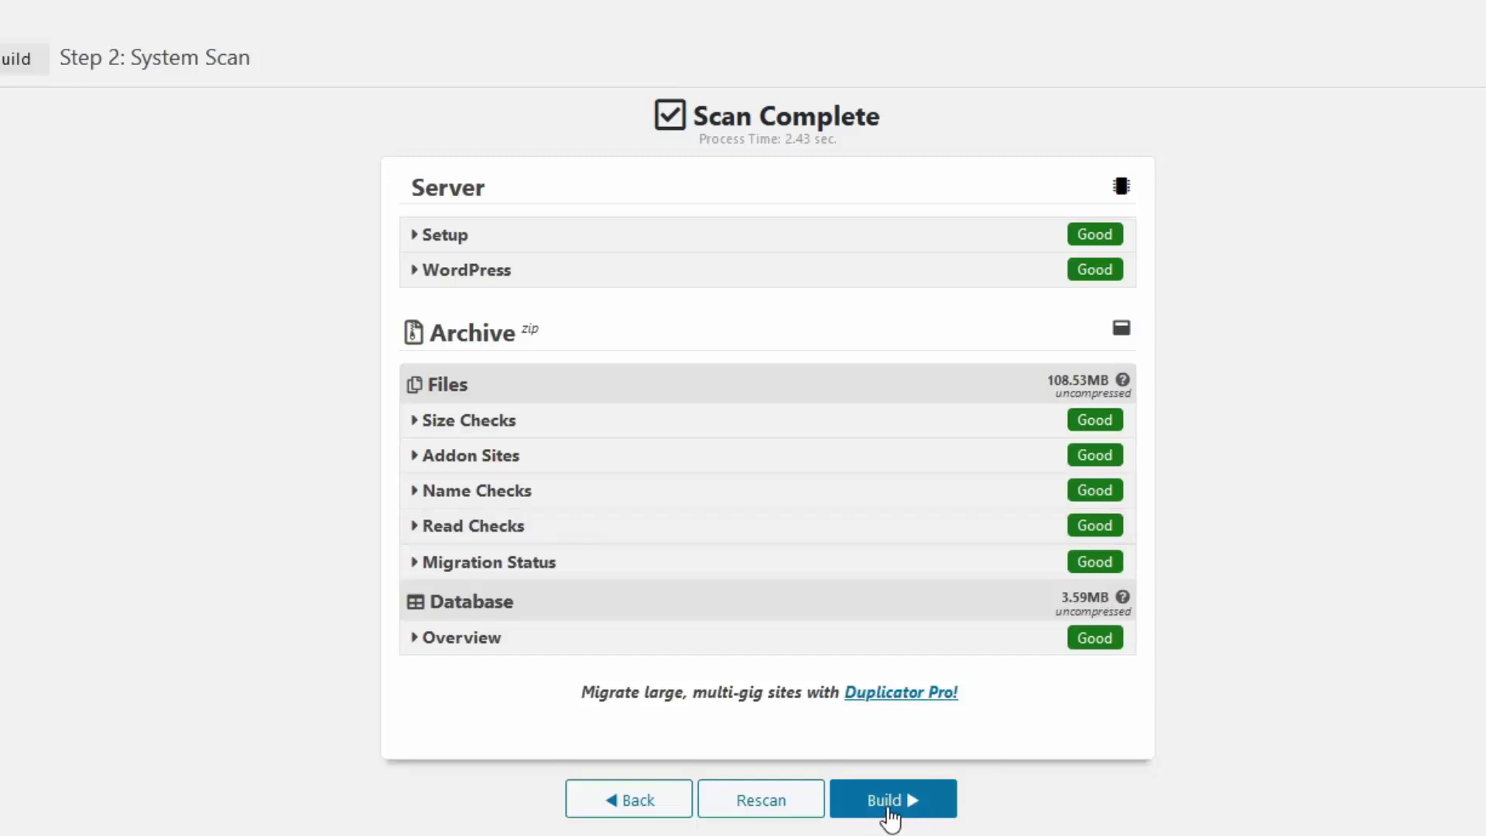
pyautogui.click(889, 809)
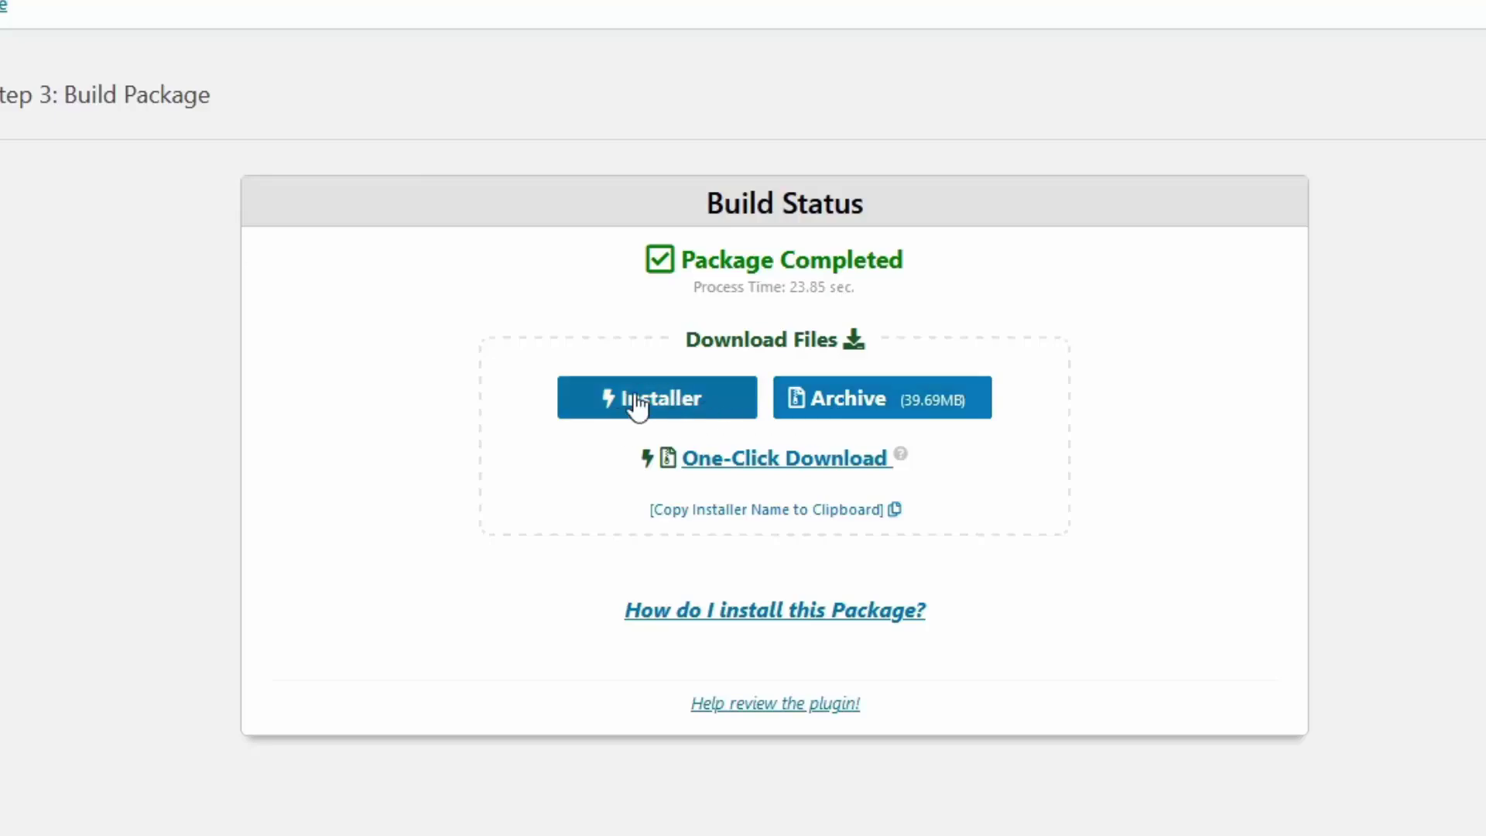
# Save installer.php and download the 39.69MB package archive through the download manager
pyautogui.click(658, 413)
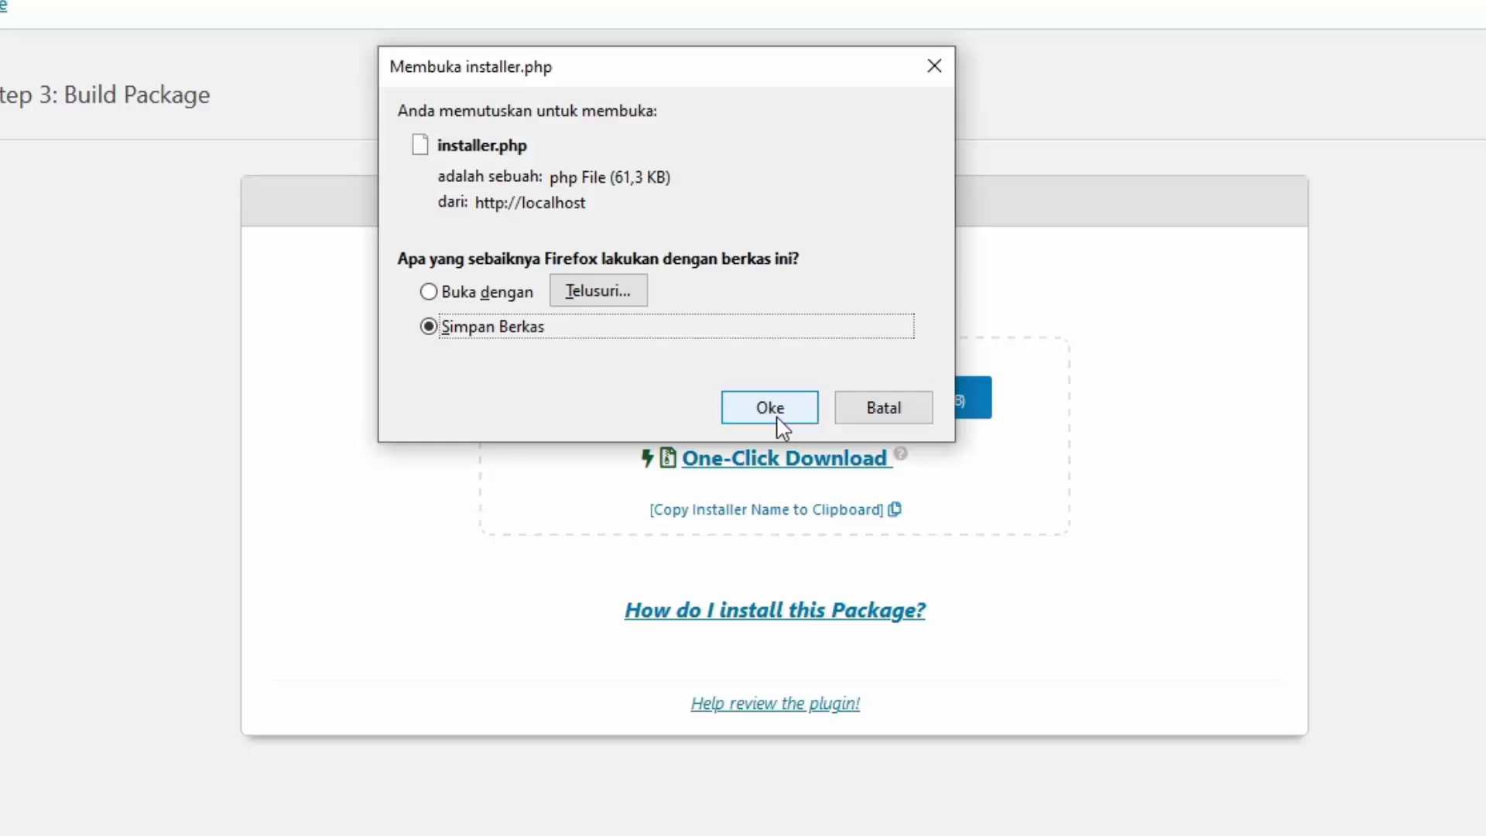
pyautogui.click(778, 418)
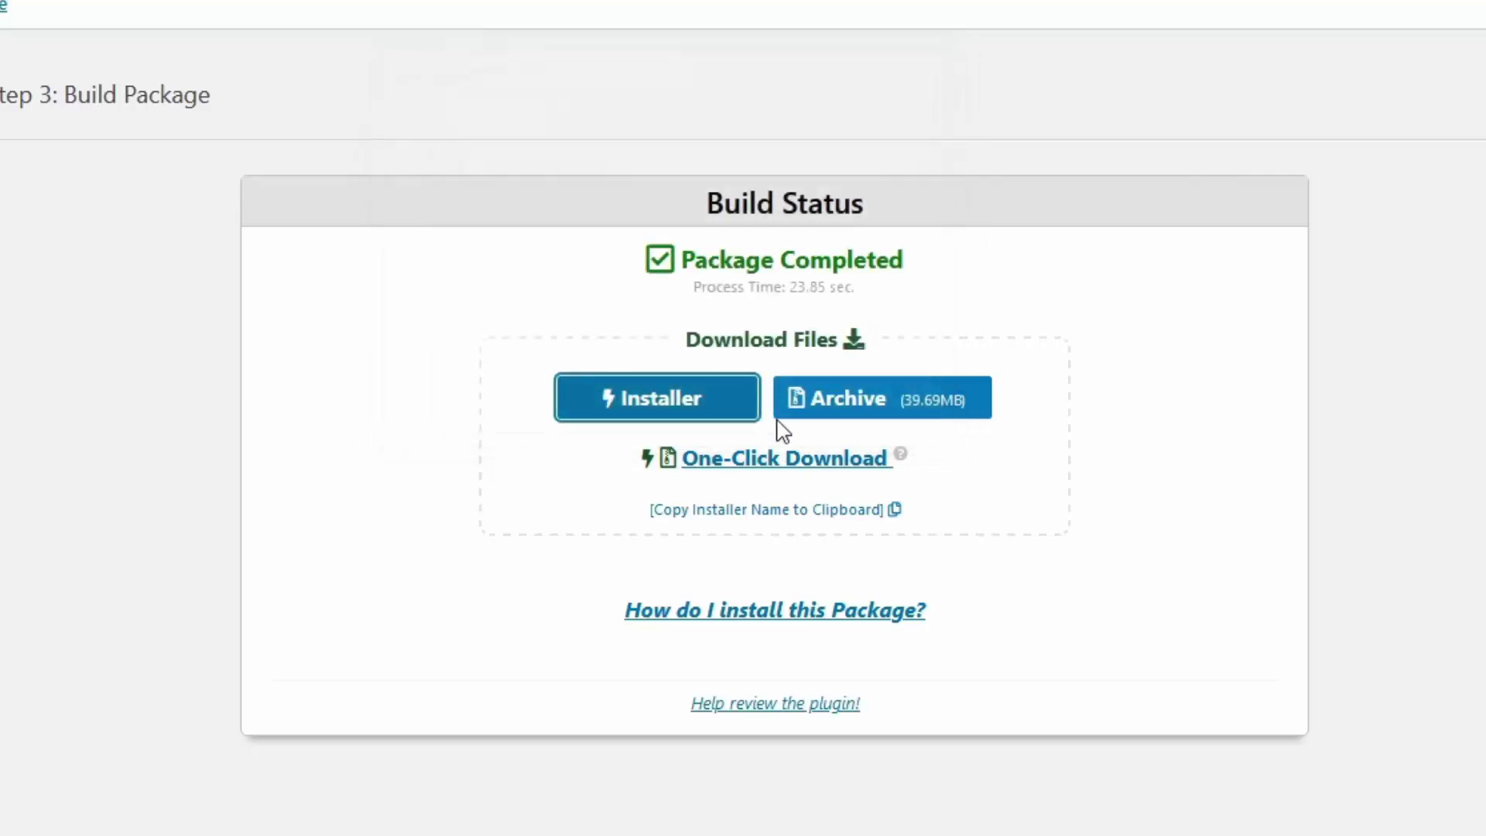
pyautogui.click(851, 416)
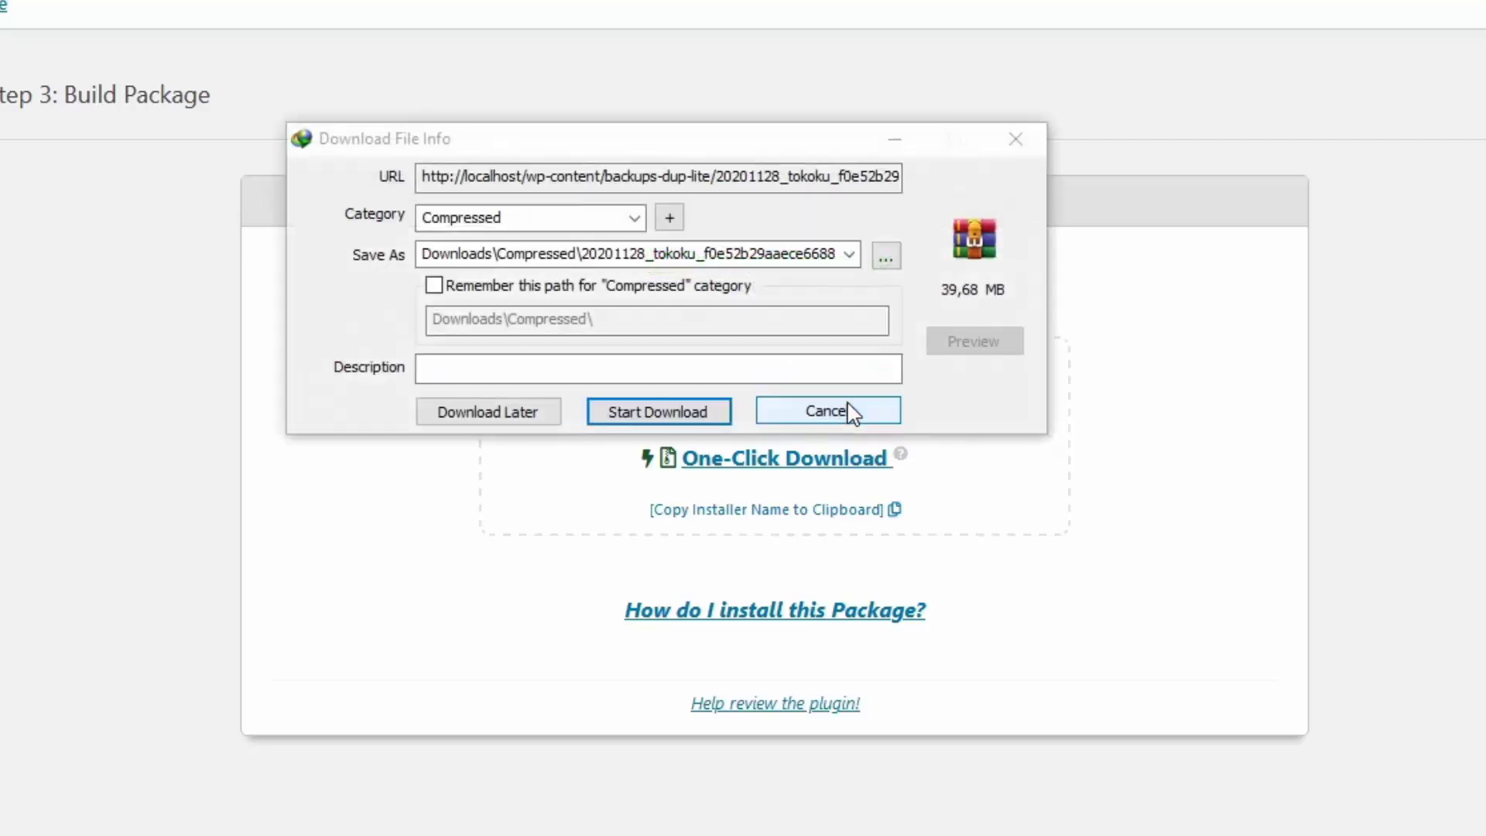
pyautogui.click(711, 412)
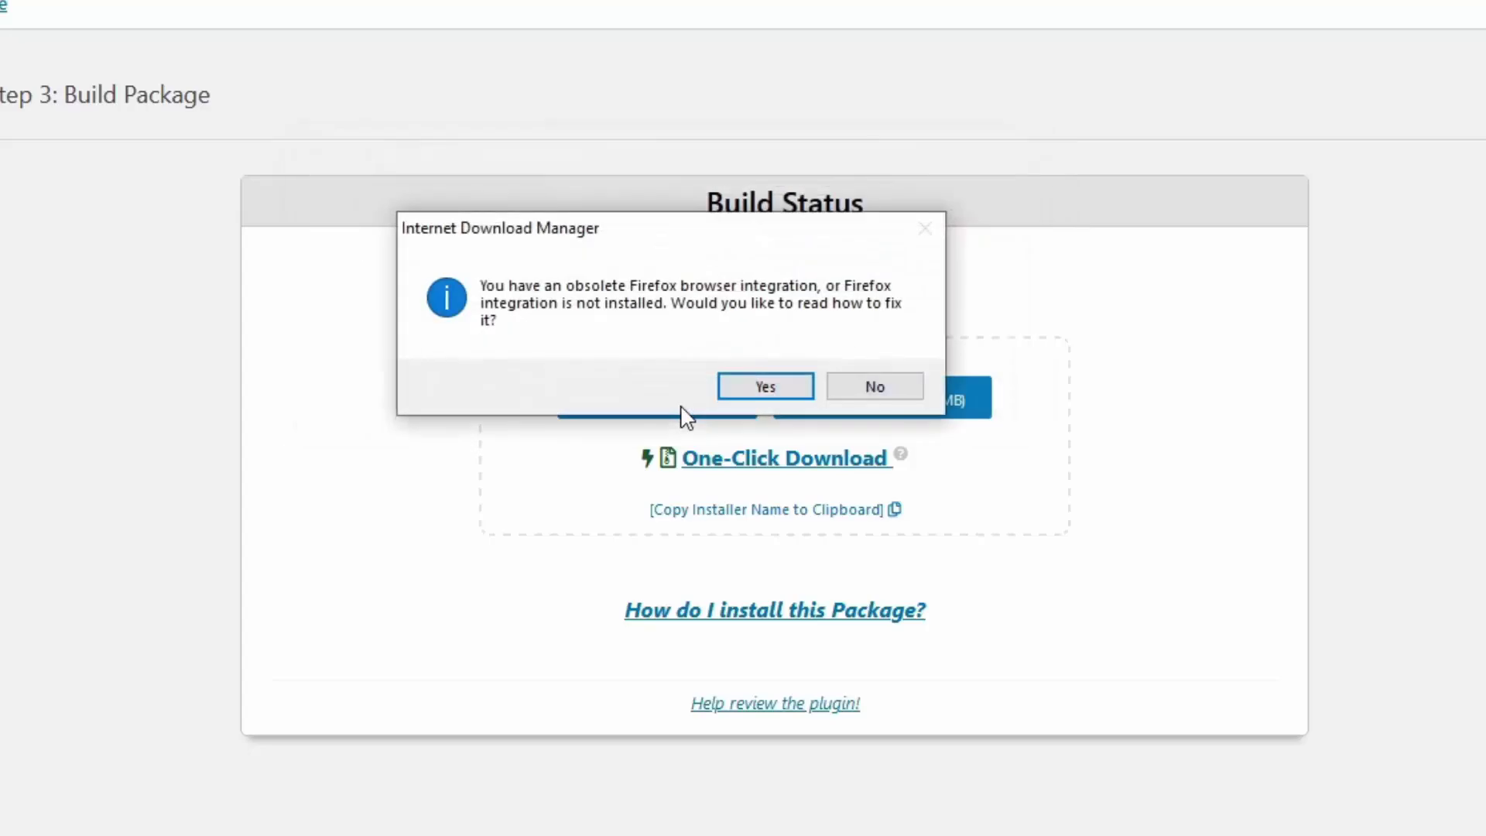
pyautogui.click(875, 387)
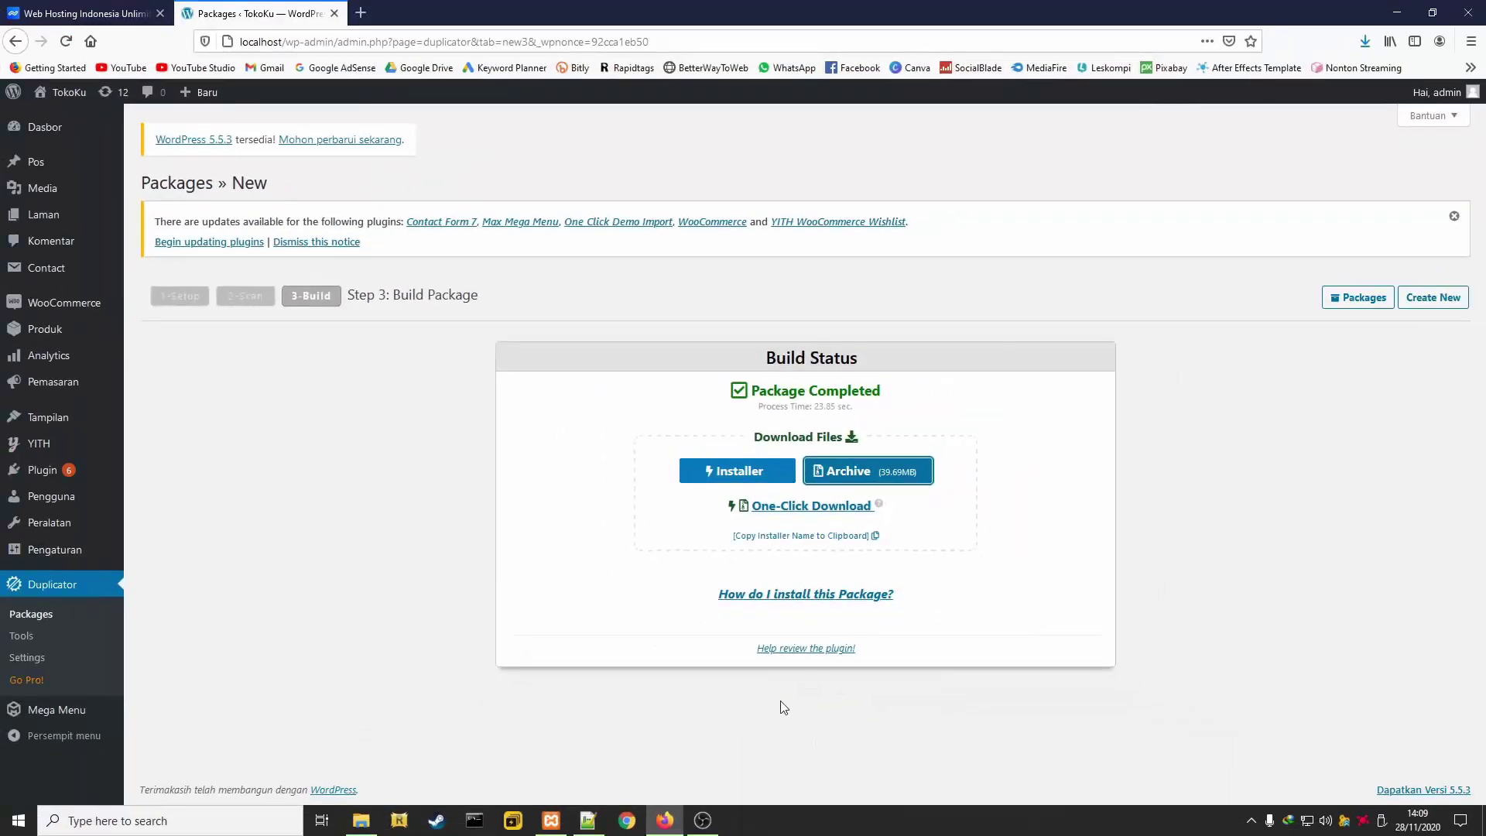
# Move the TokoKu ZIP archive from Downloads\Compressed into the Downloads folder
pyautogui.click(377, 814)
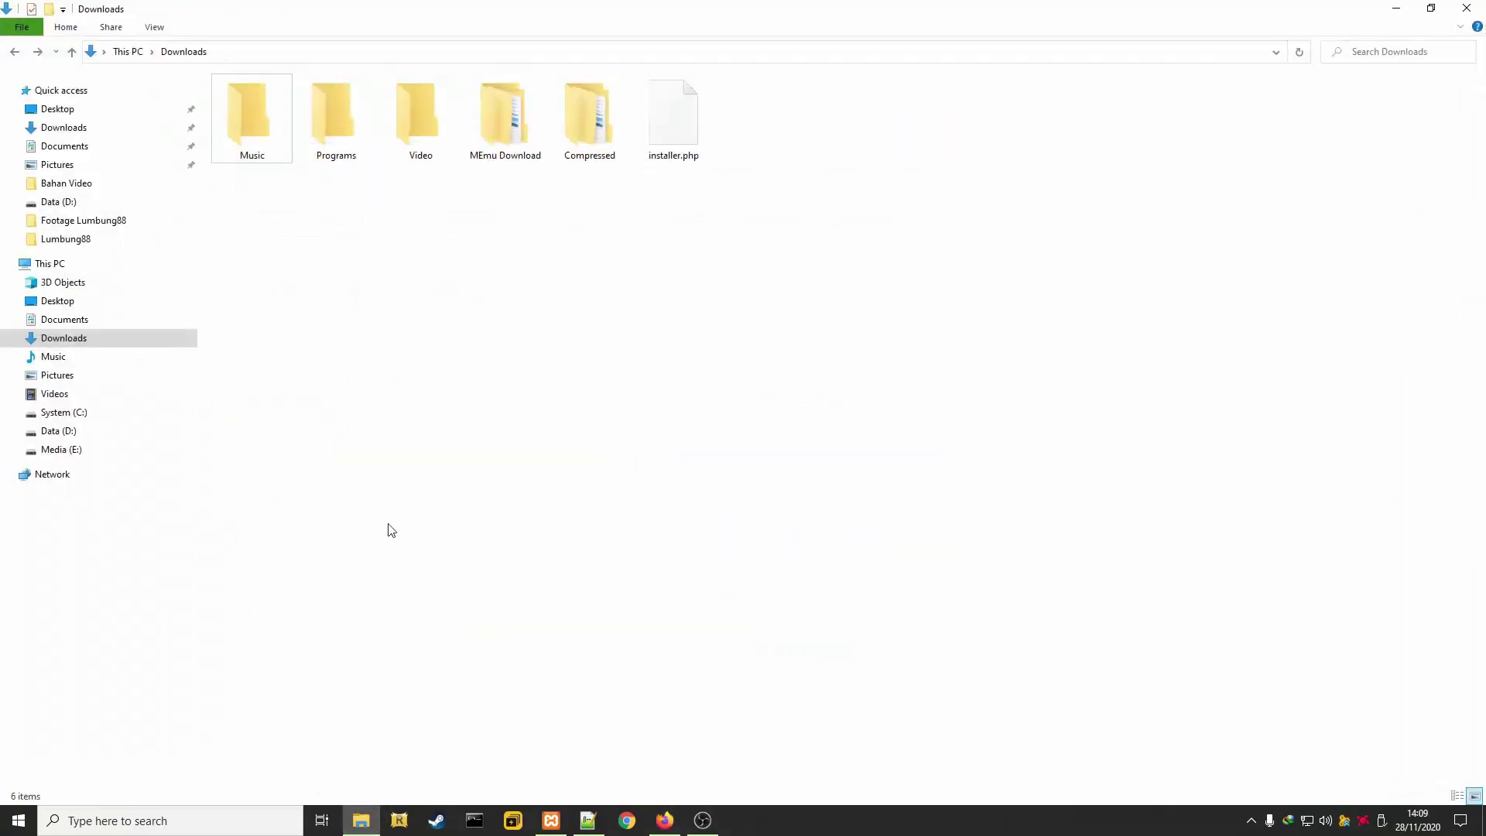
pyautogui.click(590, 152)
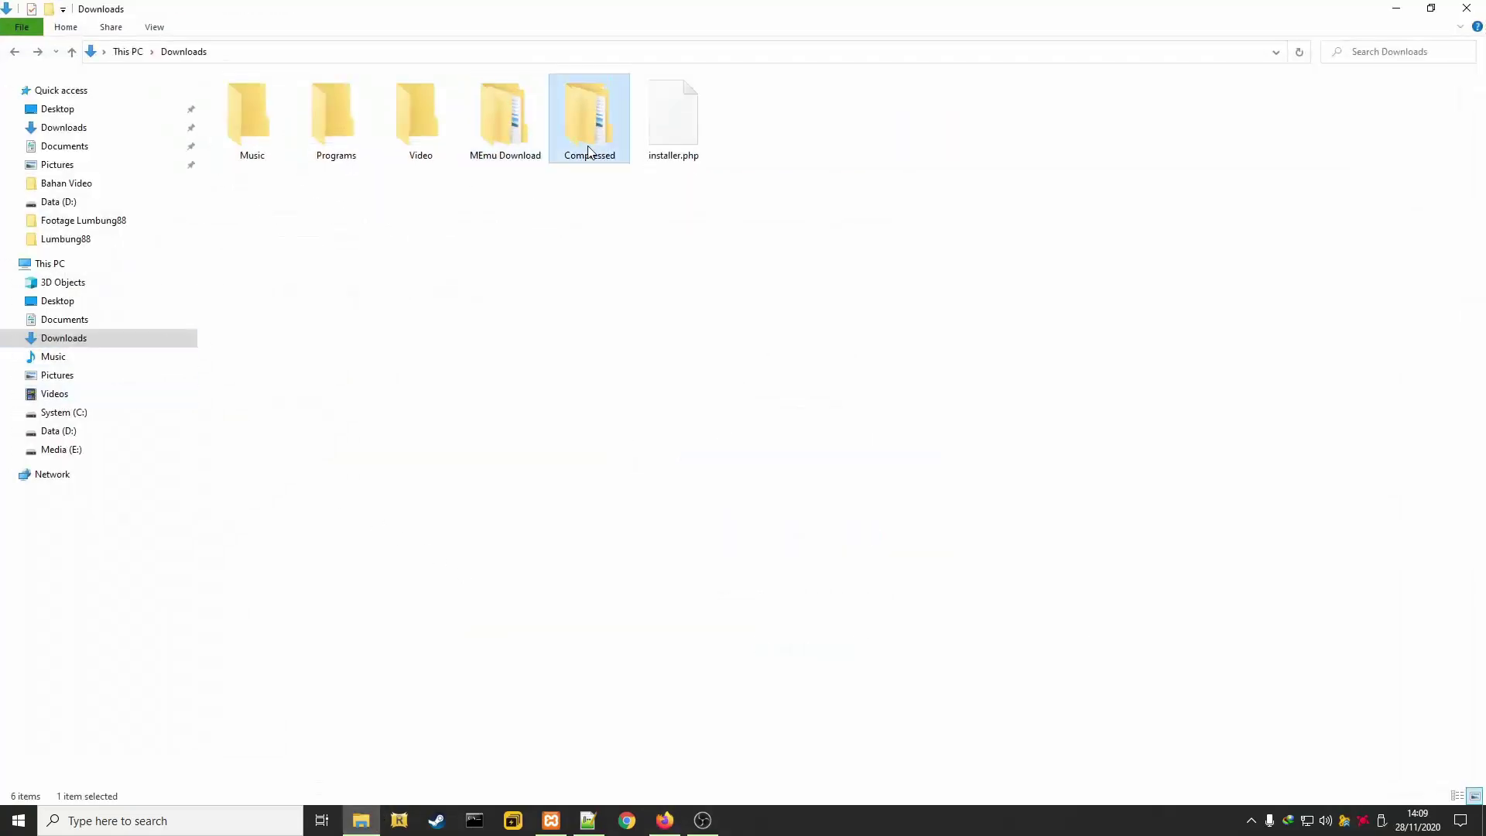
pyautogui.doubleClick(590, 152)
pyautogui.click(296, 119)
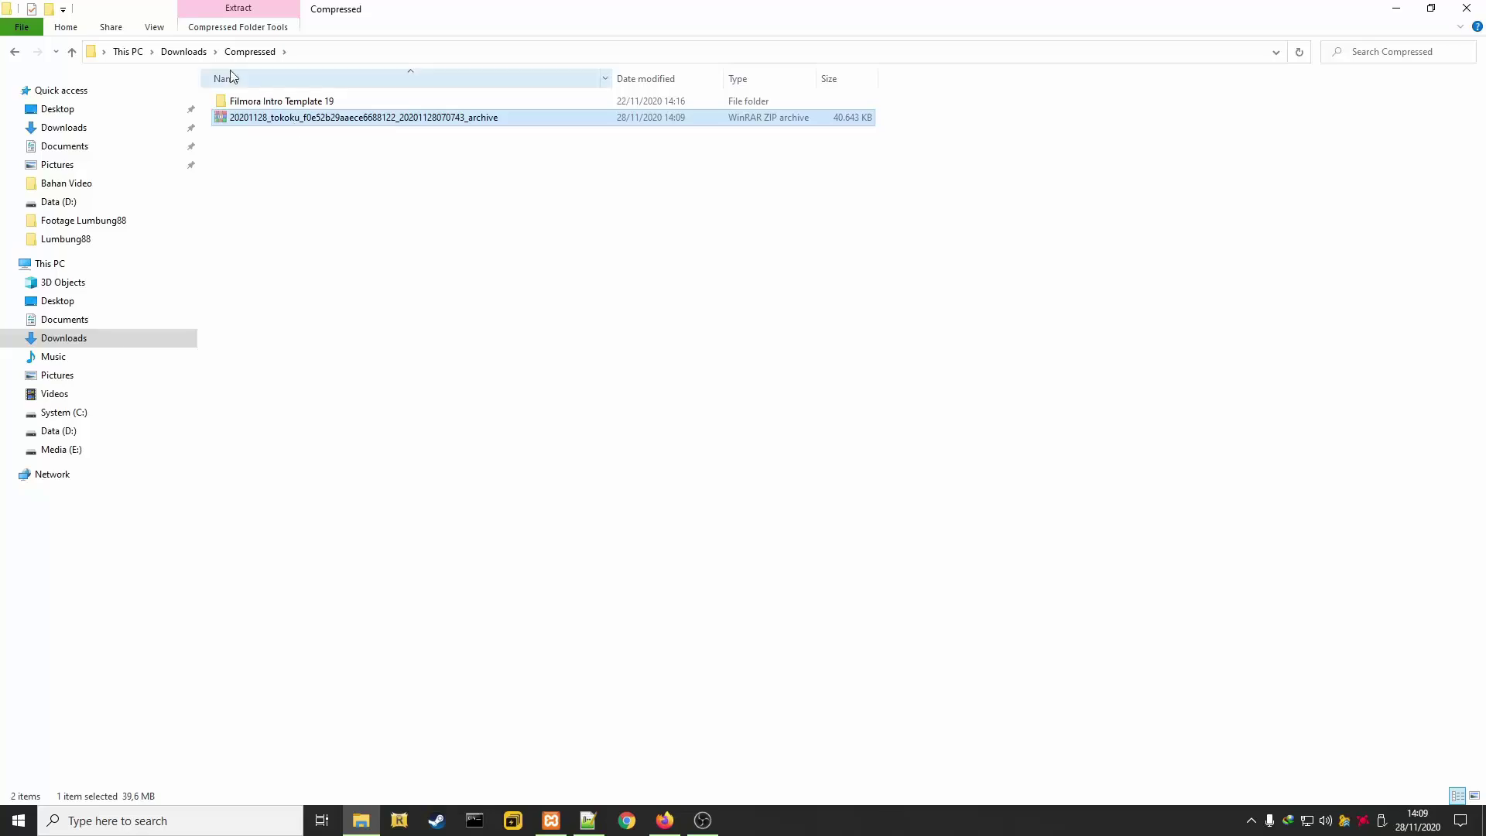
pyautogui.click(183, 51)
pyautogui.click(697, 223)
pyautogui.hotkey('ctrl', 'v')
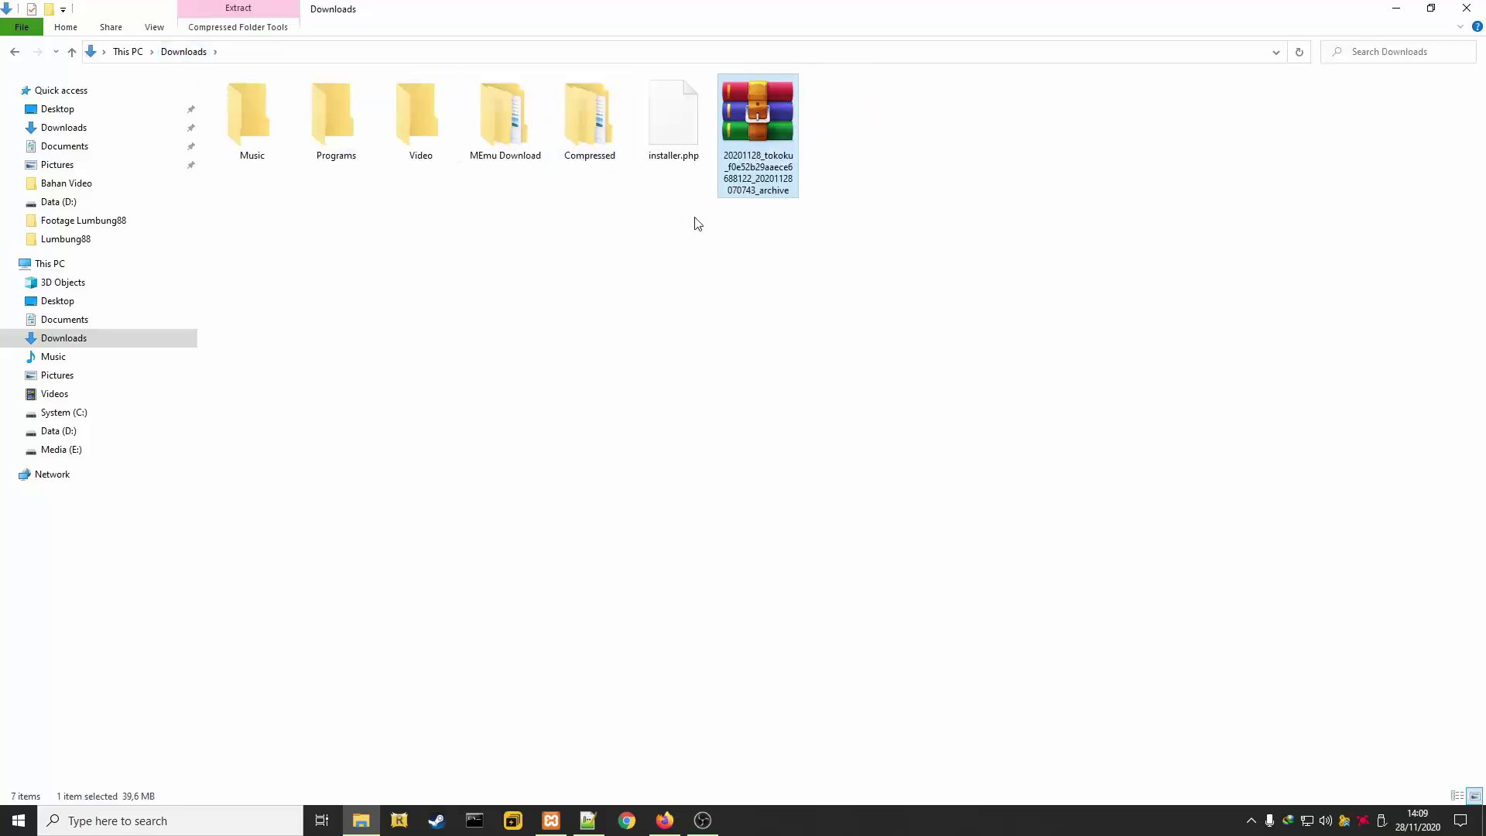
pyautogui.click(697, 223)
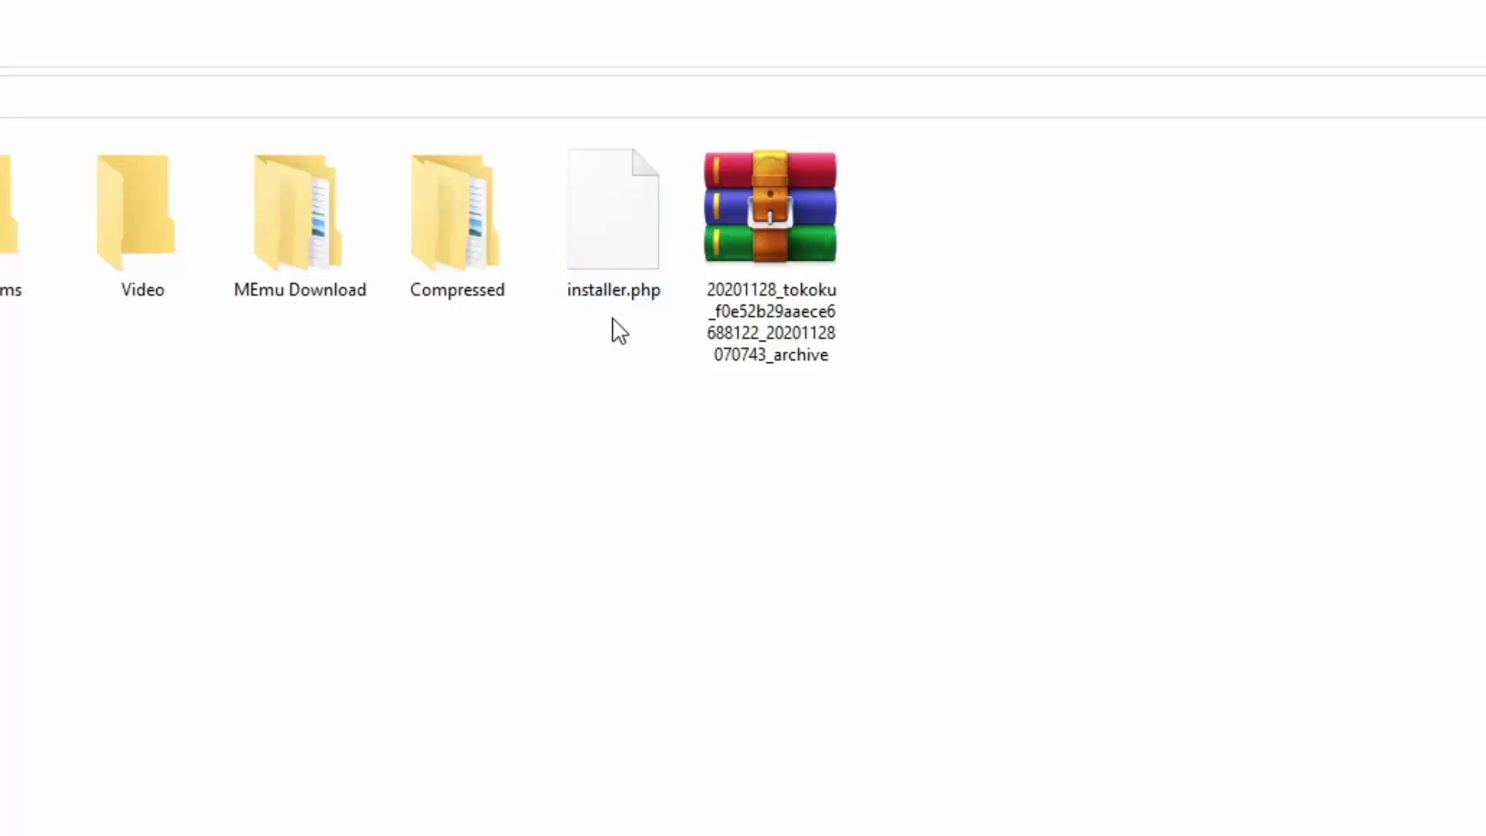
# Check that installer.php and the TokoKu archive sit together in Downloads, then return to Firefox
pyautogui.click(618, 246)
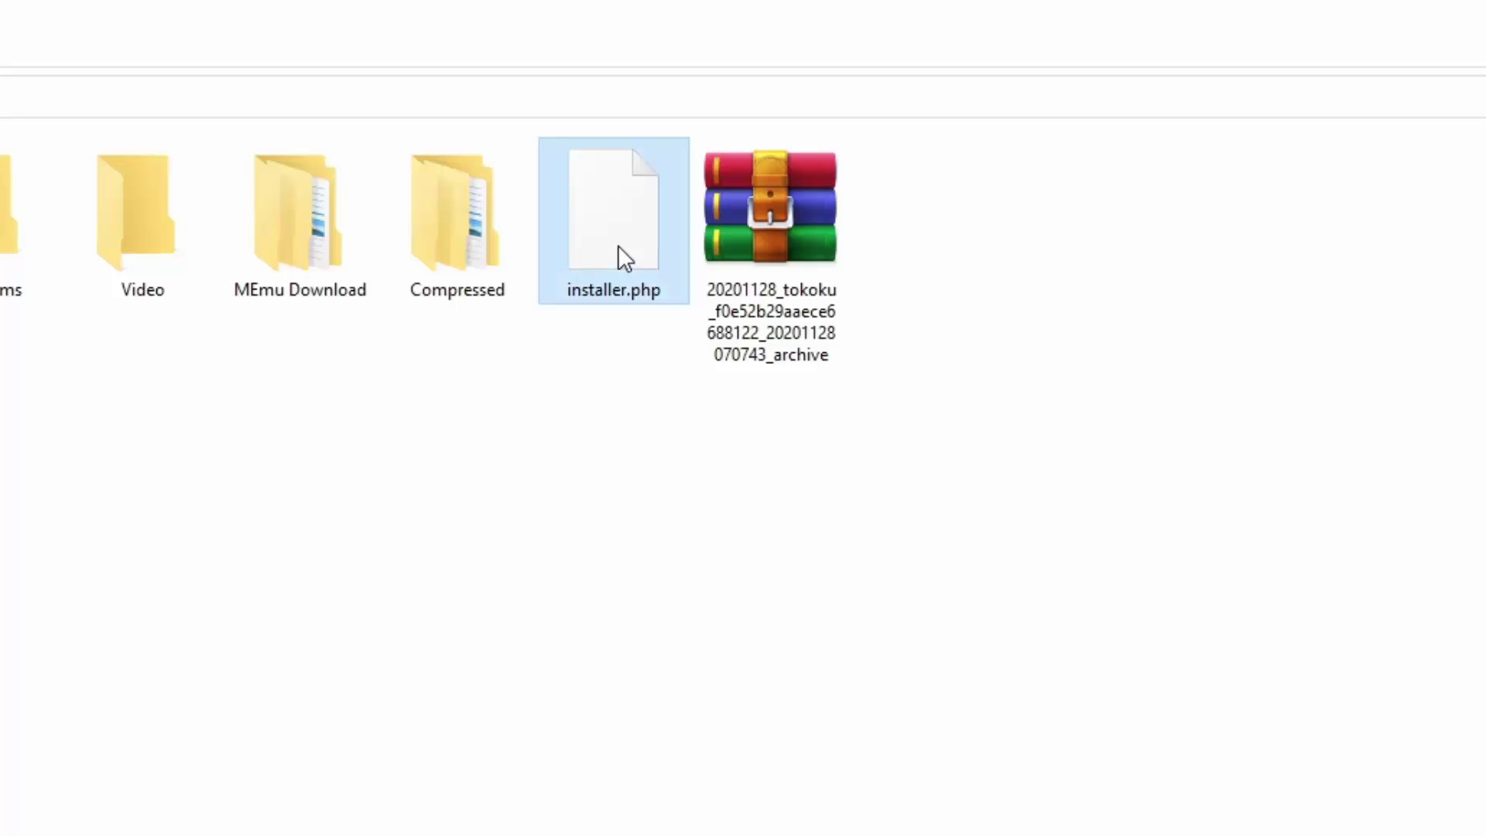
pyautogui.click(758, 218)
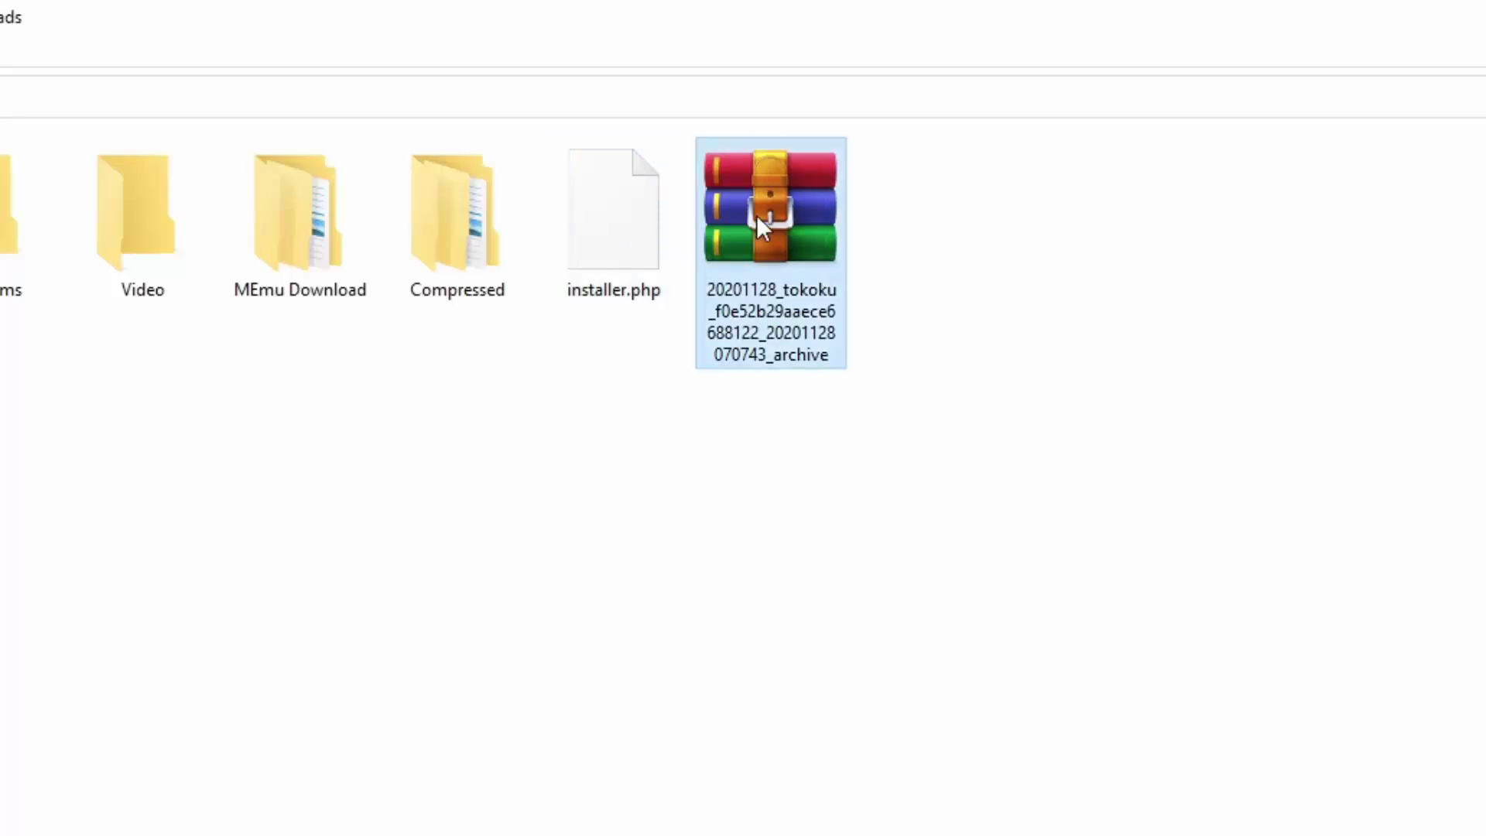
pyautogui.moveTo(965, 289); pyautogui.dragTo(550, 383)
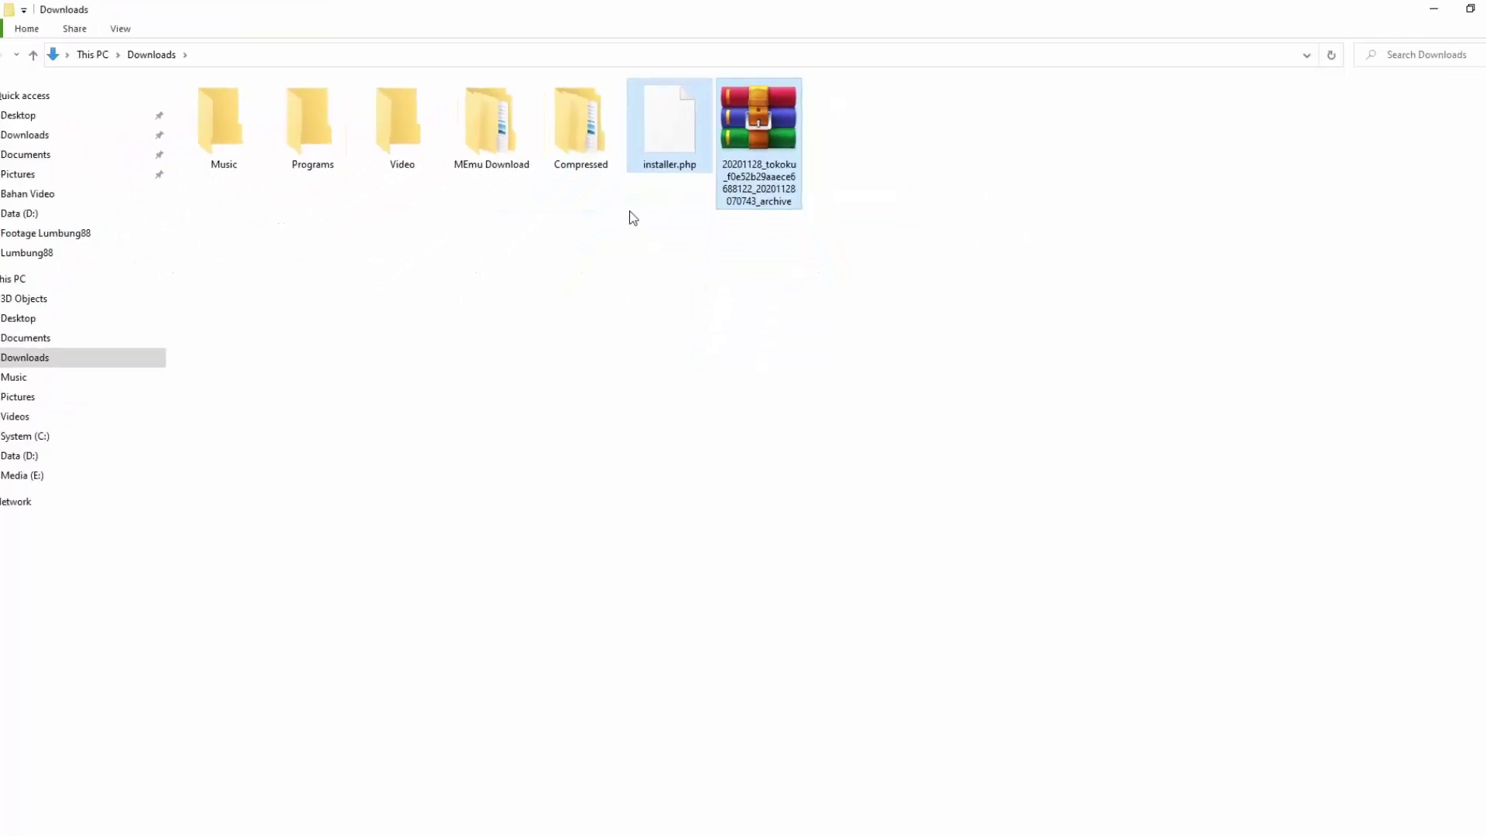
pyautogui.click(636, 782)
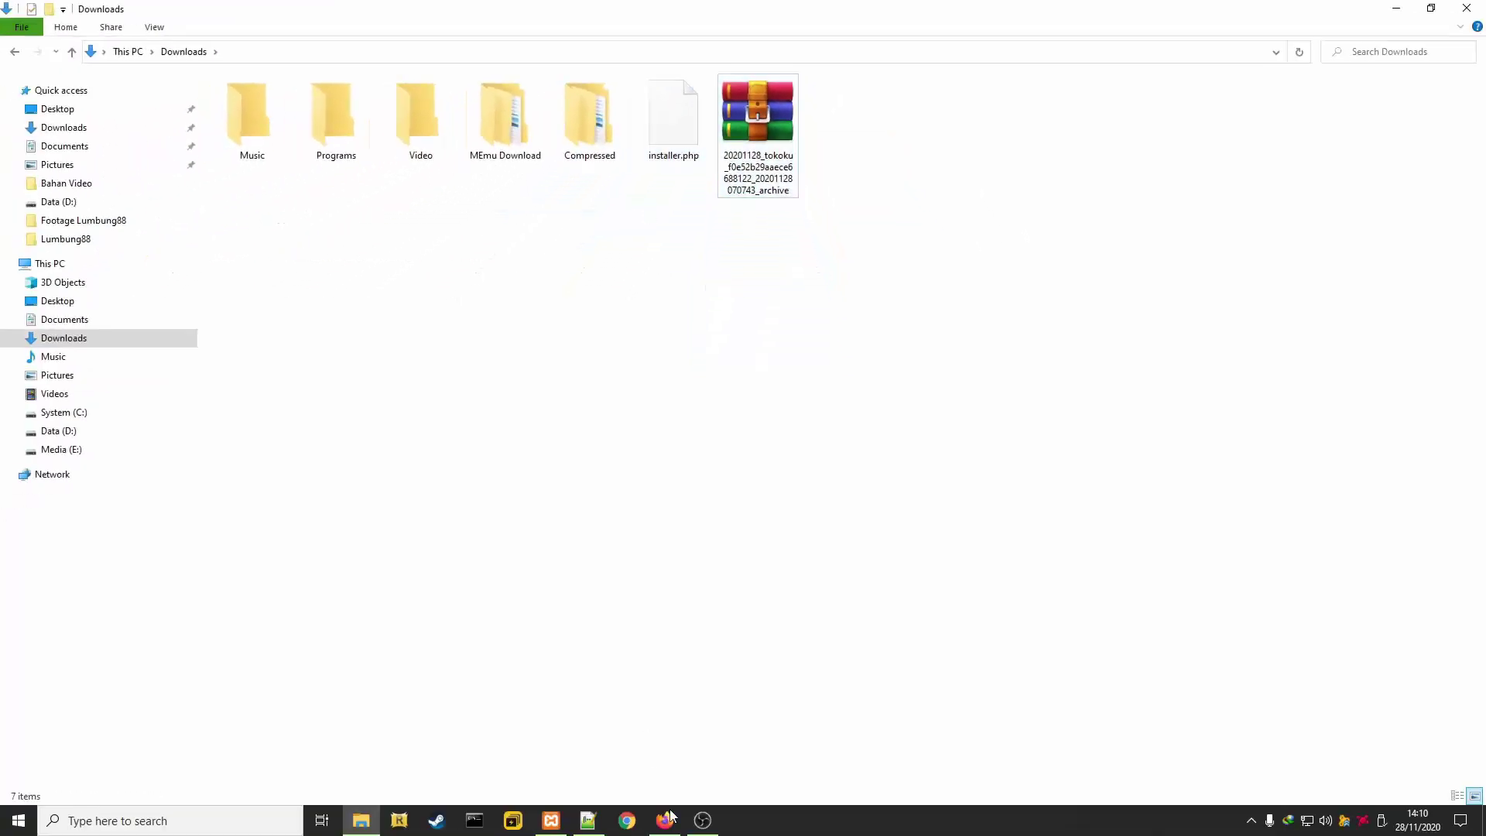
pyautogui.click(667, 819)
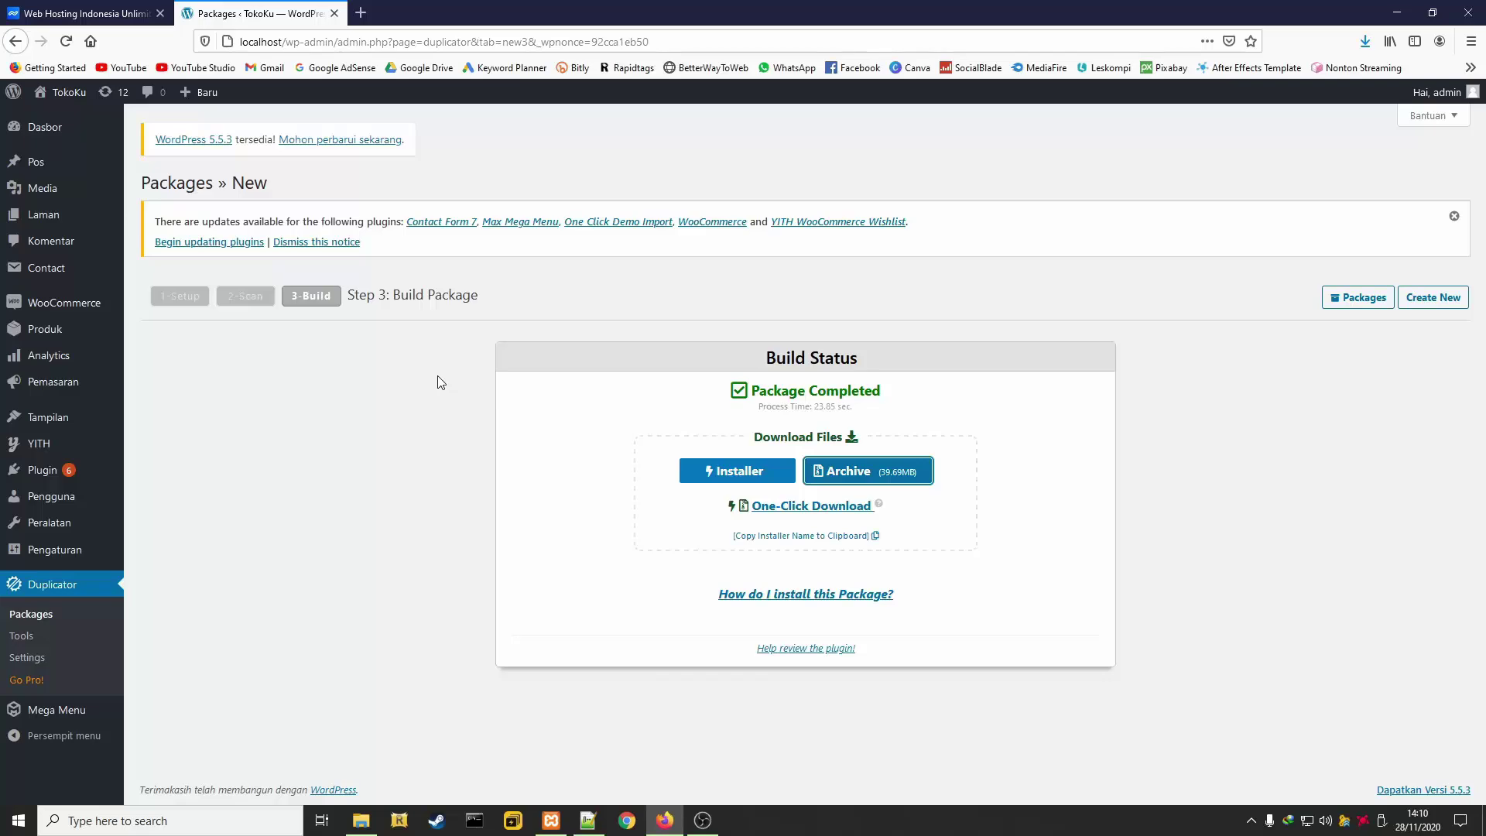
# Close the WordPress tab, sign in to Niagahoster, and open All Features cPanel for kepoinnetwork.com
pyautogui.click(334, 13)
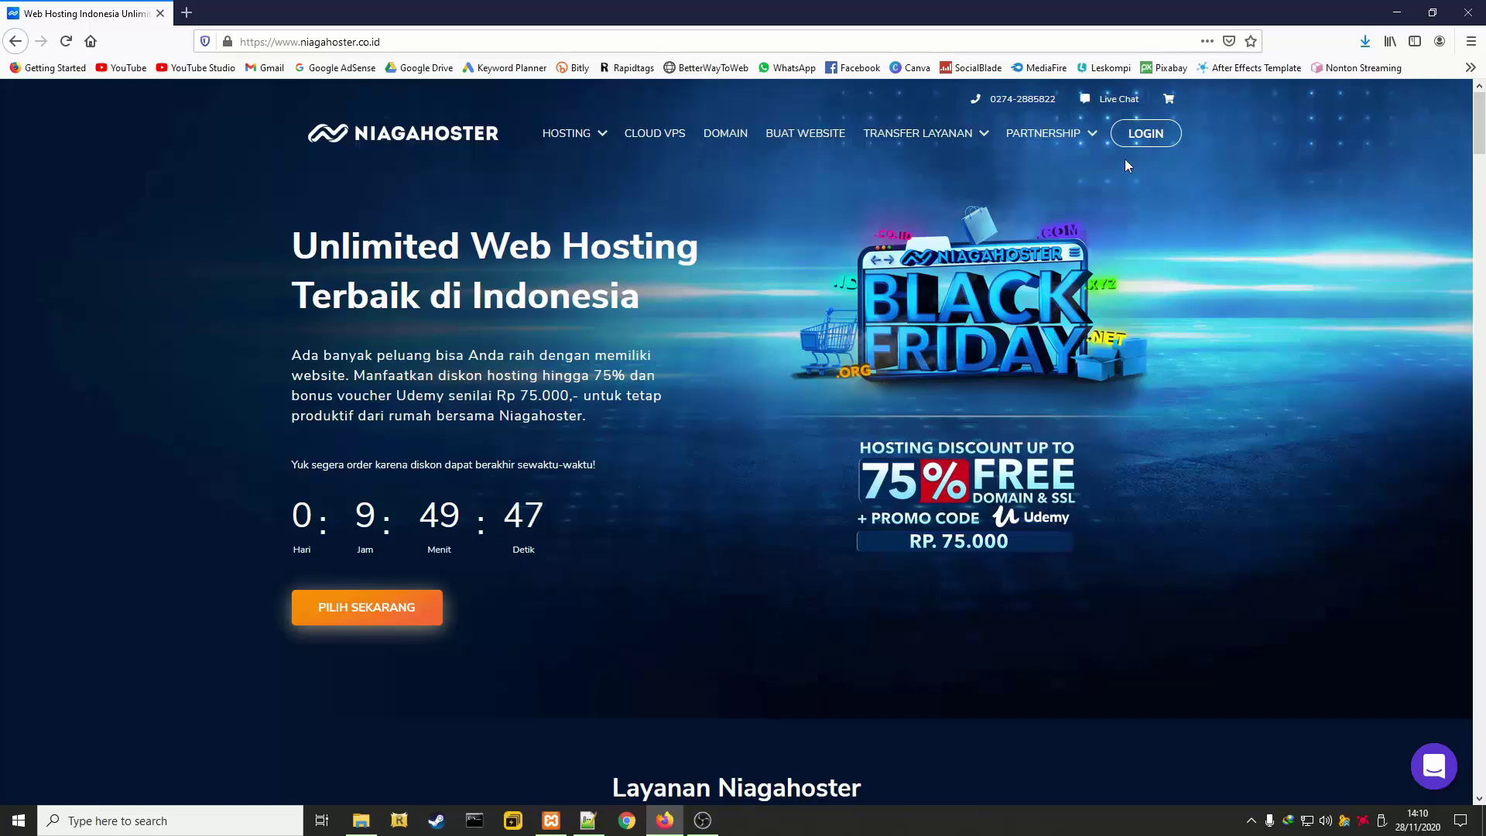
pyautogui.click(1145, 133)
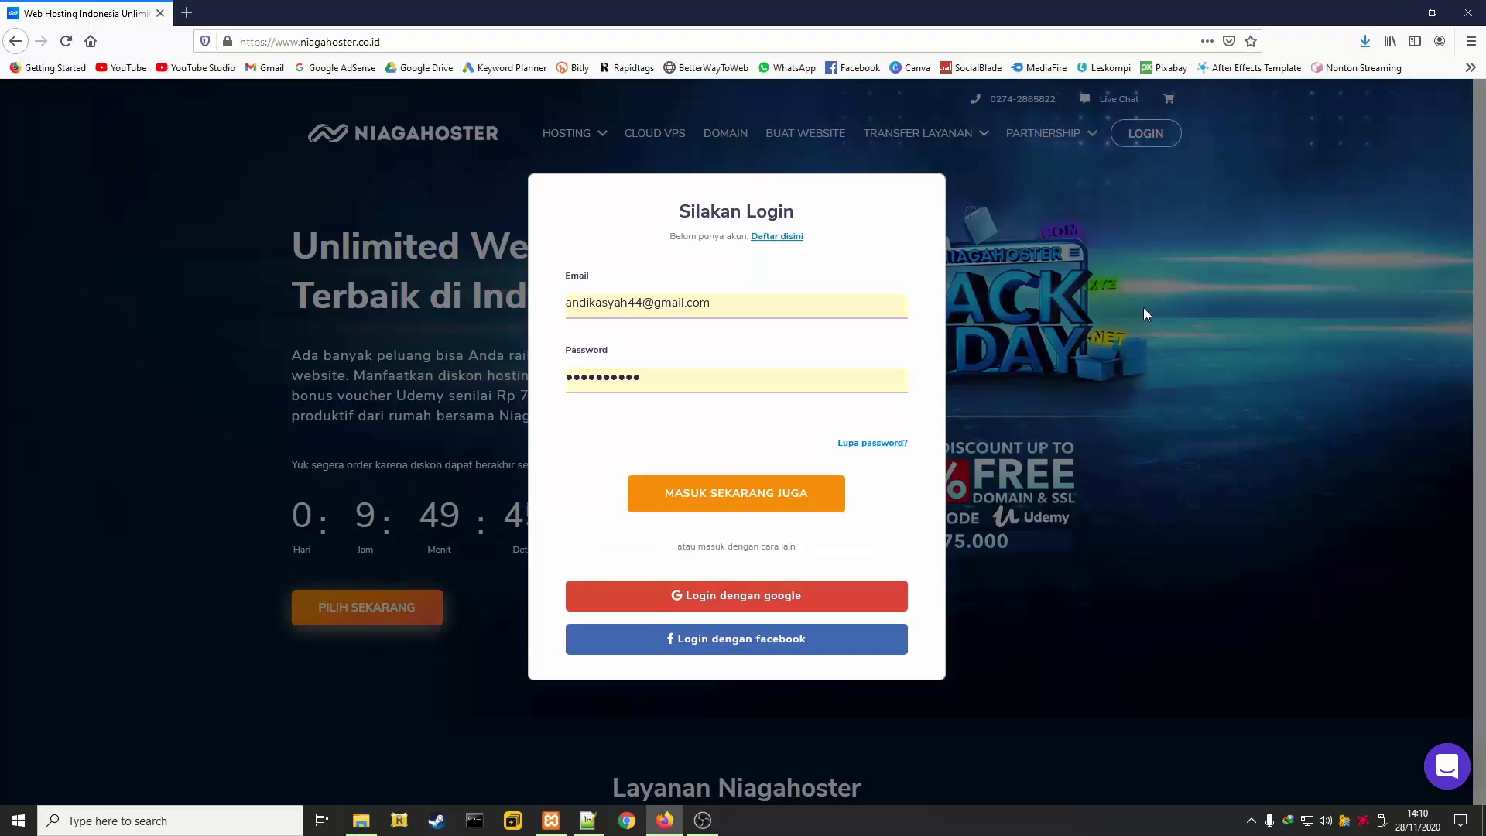
pyautogui.click(731, 495)
pyautogui.scroll(-2, 1103, 488)
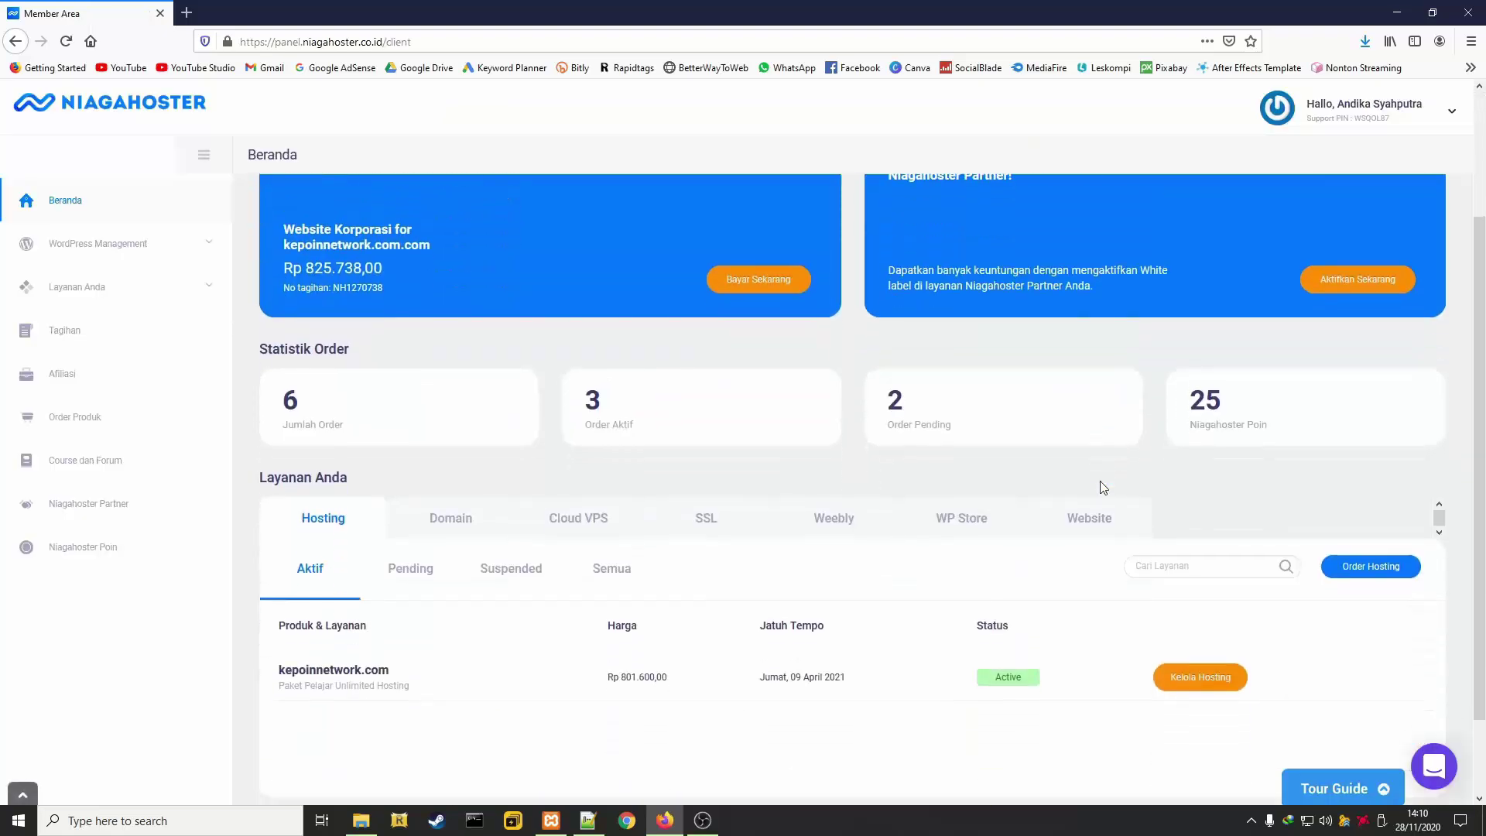
pyautogui.scroll(-1, 1104, 487)
pyautogui.click(1188, 586)
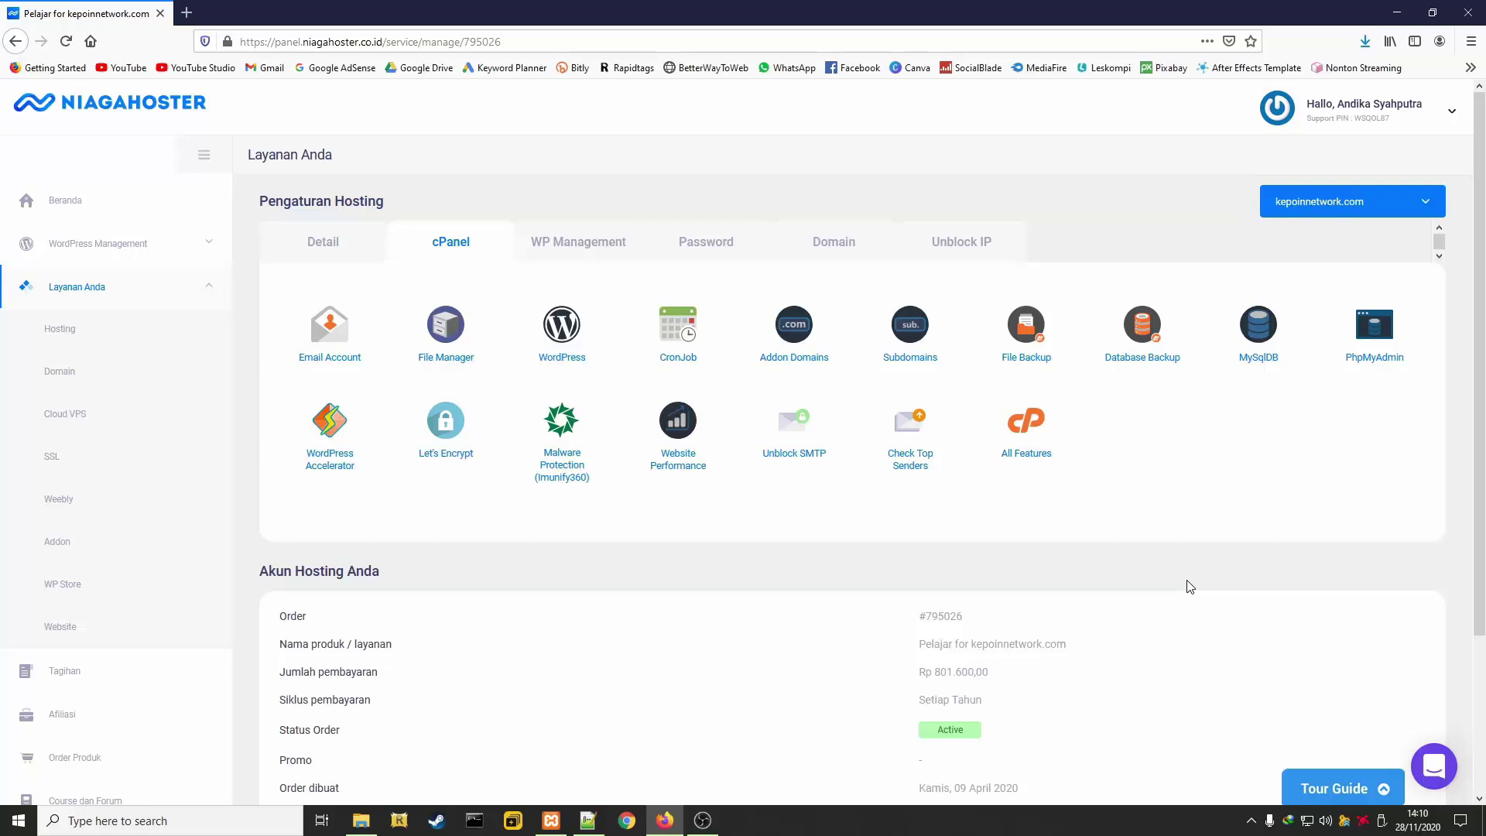
pyautogui.click(1026, 432)
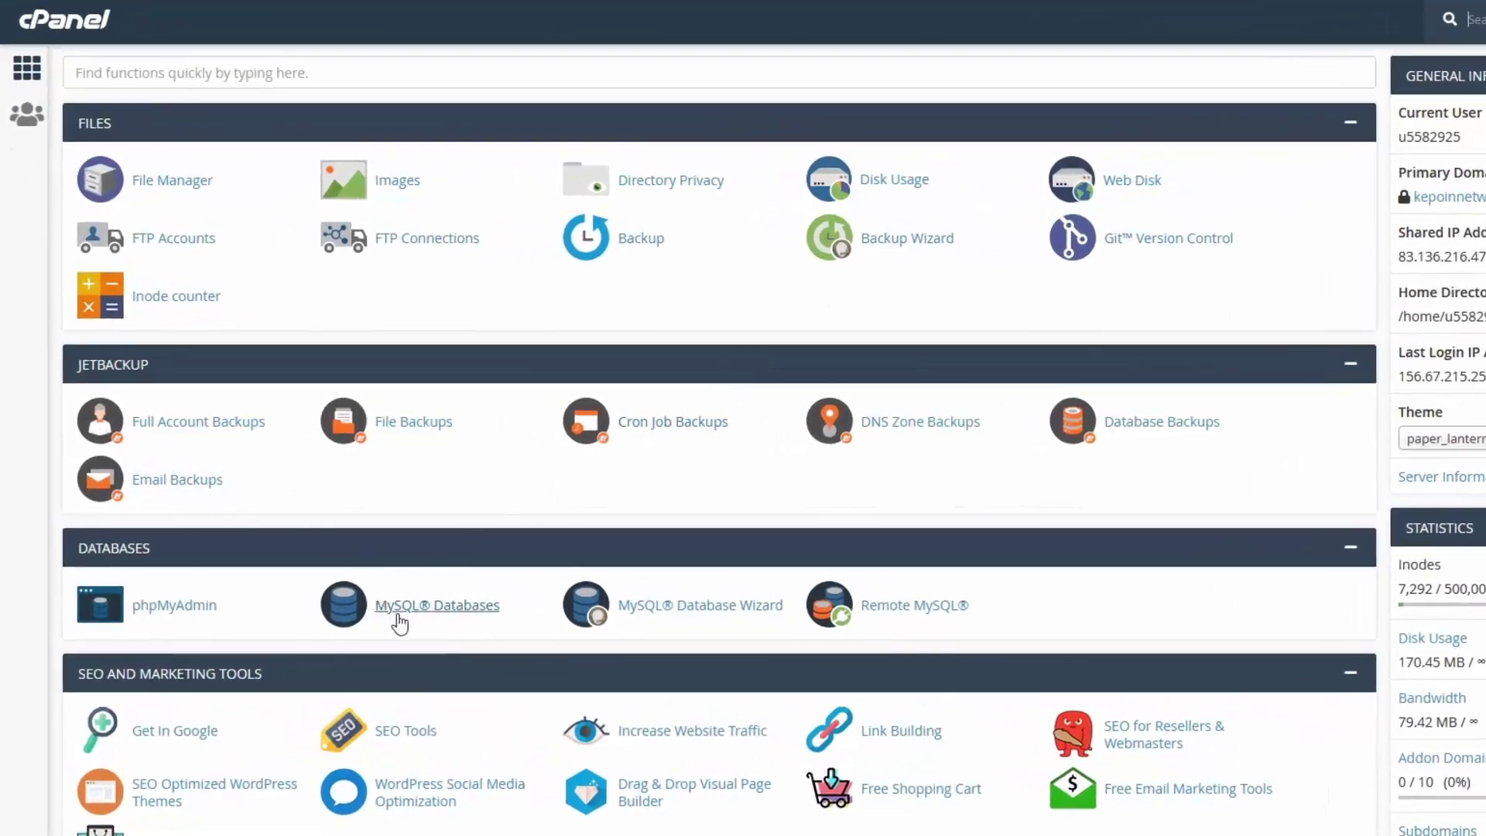
# Create the MySQL database 'toko' (u5582925_toko) and scroll down to the Add New User form
pyautogui.click(454, 615)
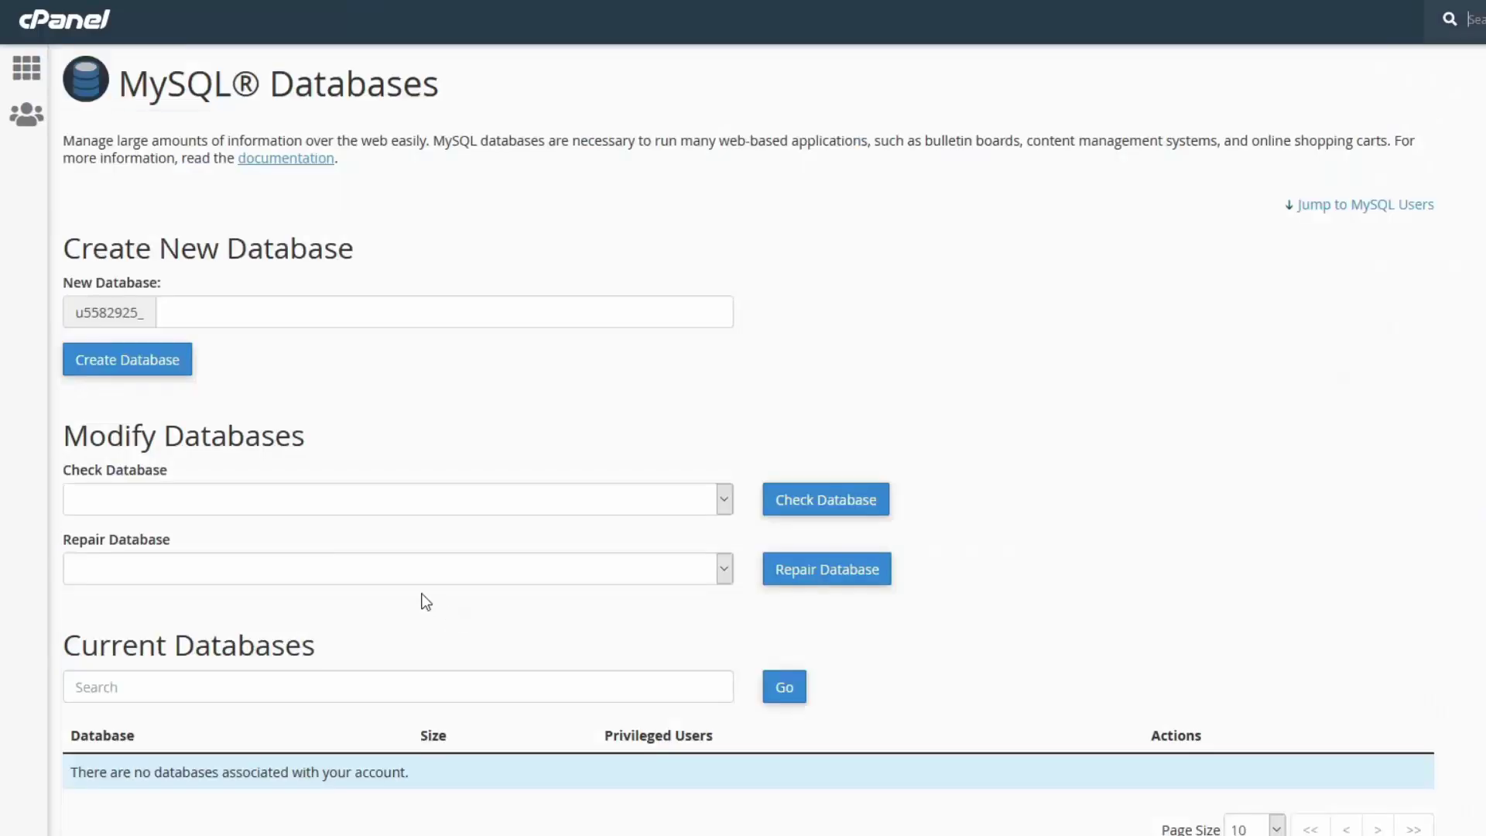
pyautogui.click(223, 312)
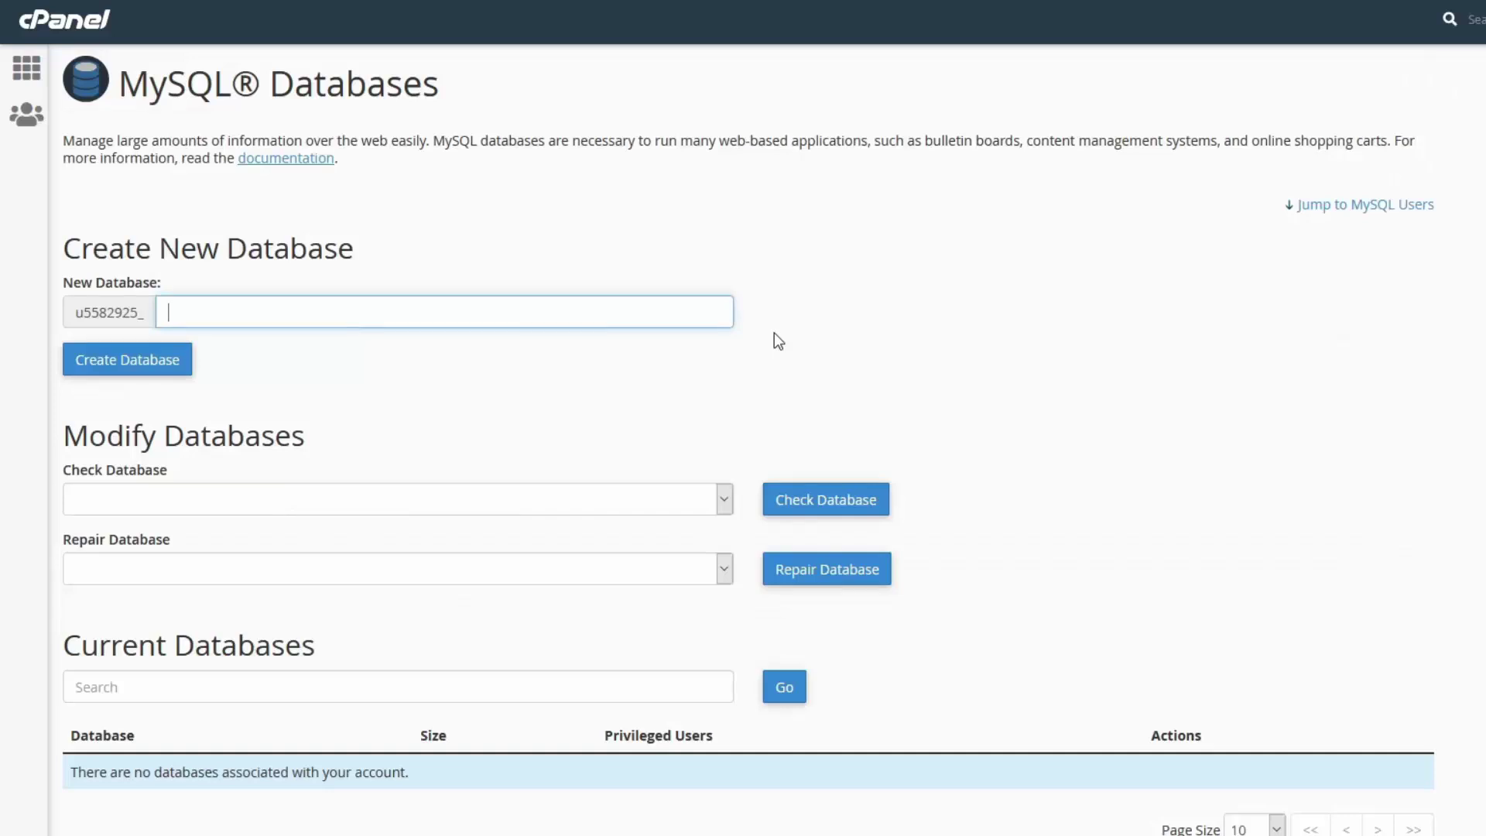
pyautogui.write('toko')
pyautogui.click(98, 370)
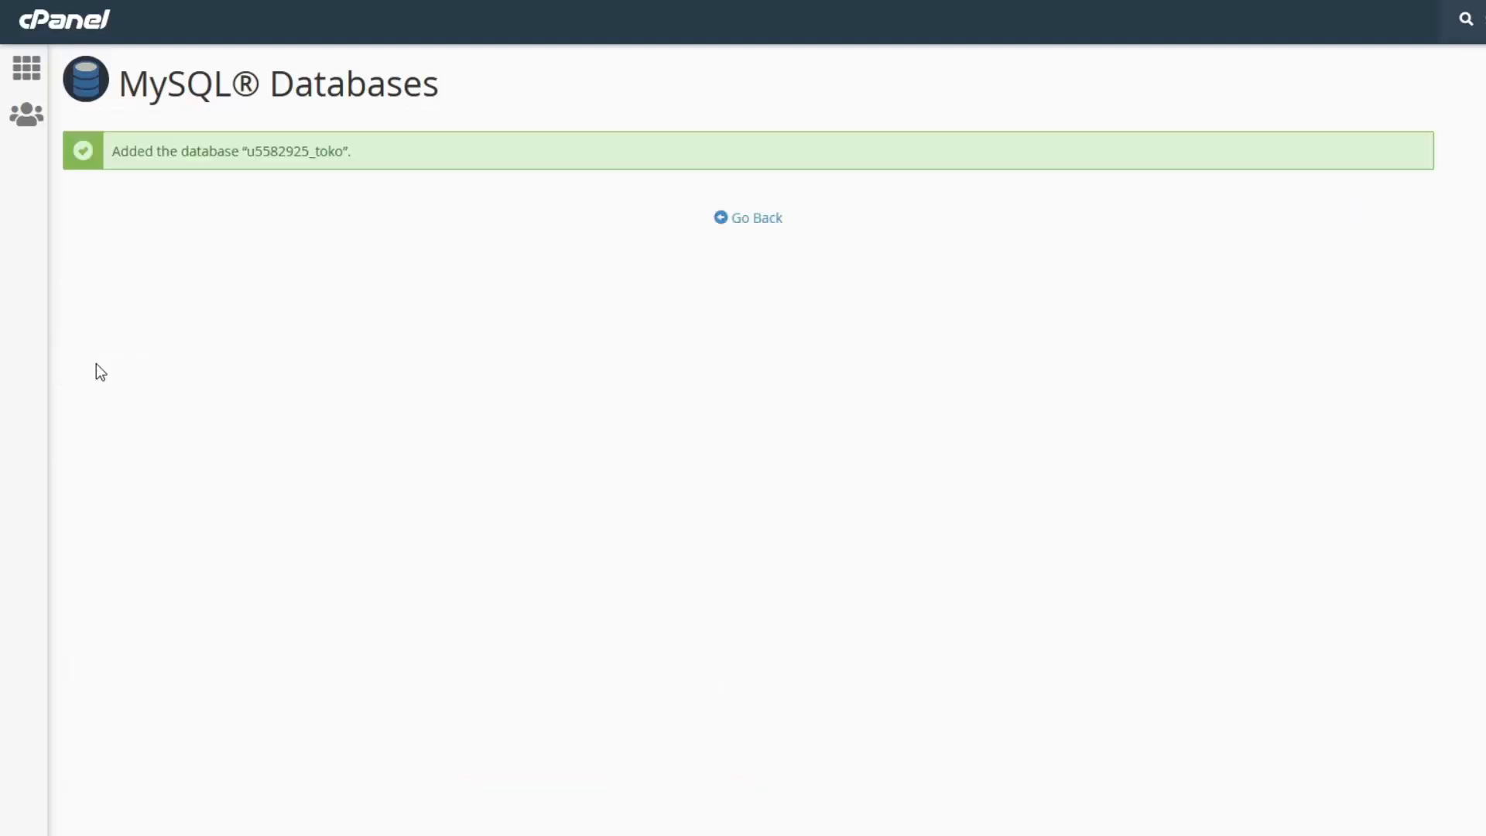
pyautogui.click(754, 220)
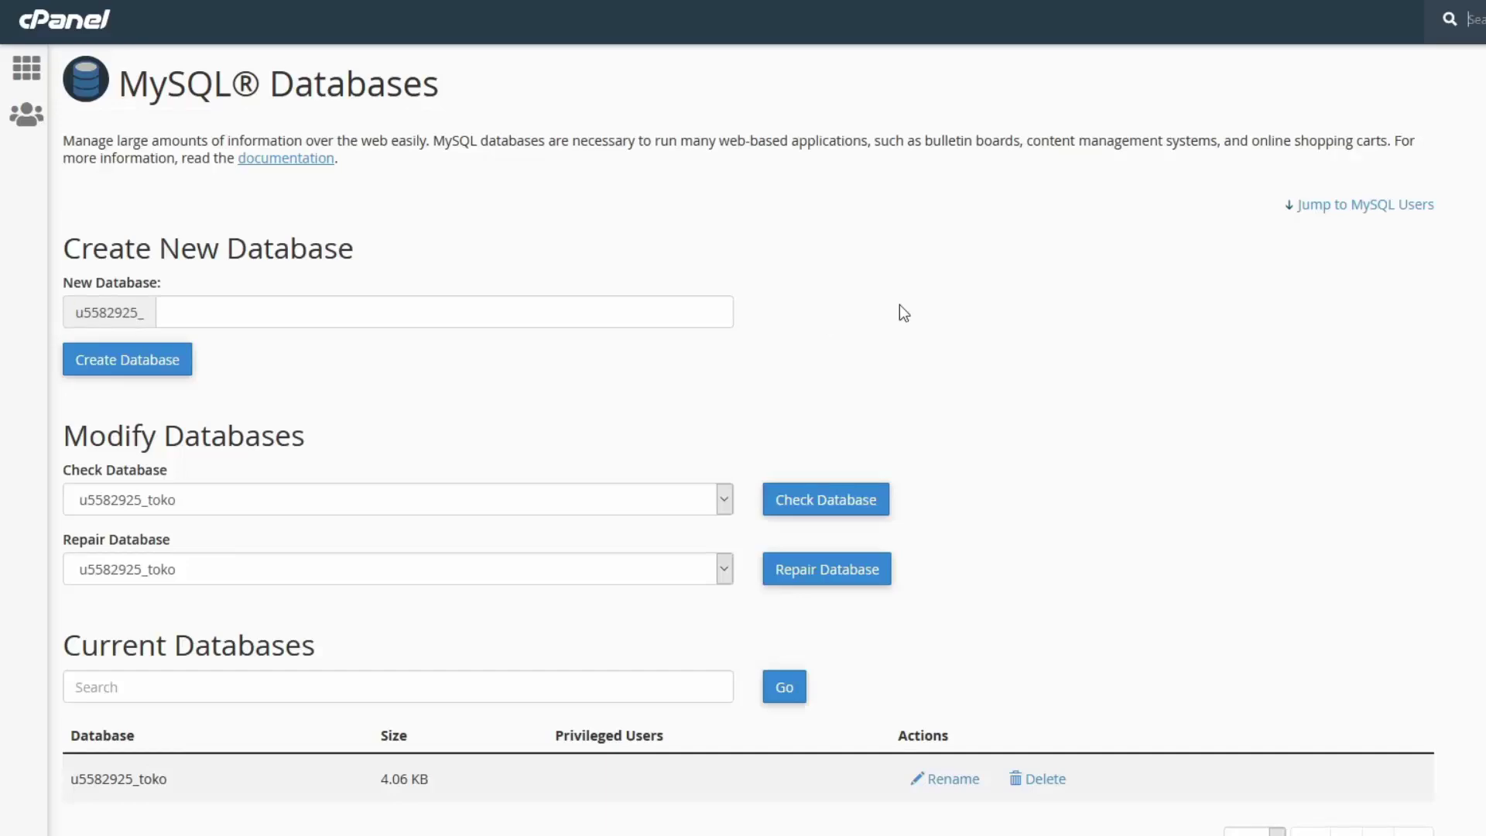
pyautogui.scroll(-8, 899, 306)
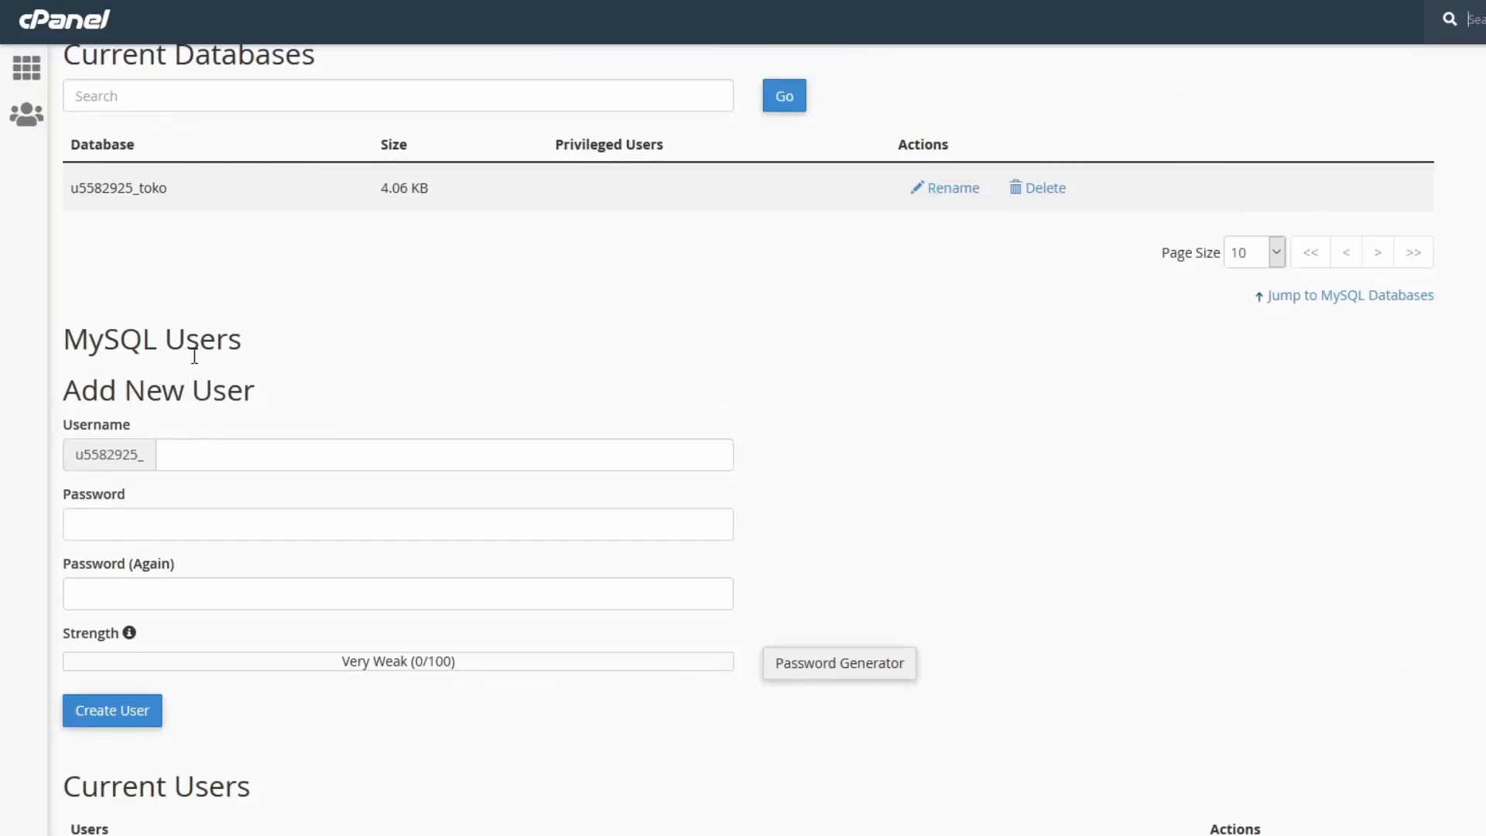
# Create MySQL user 'admin' (u5582925_admin) with a confirmed password, then go back to MySQL Databases
pyautogui.scroll(-1, 193, 356)
pyautogui.click(229, 357)
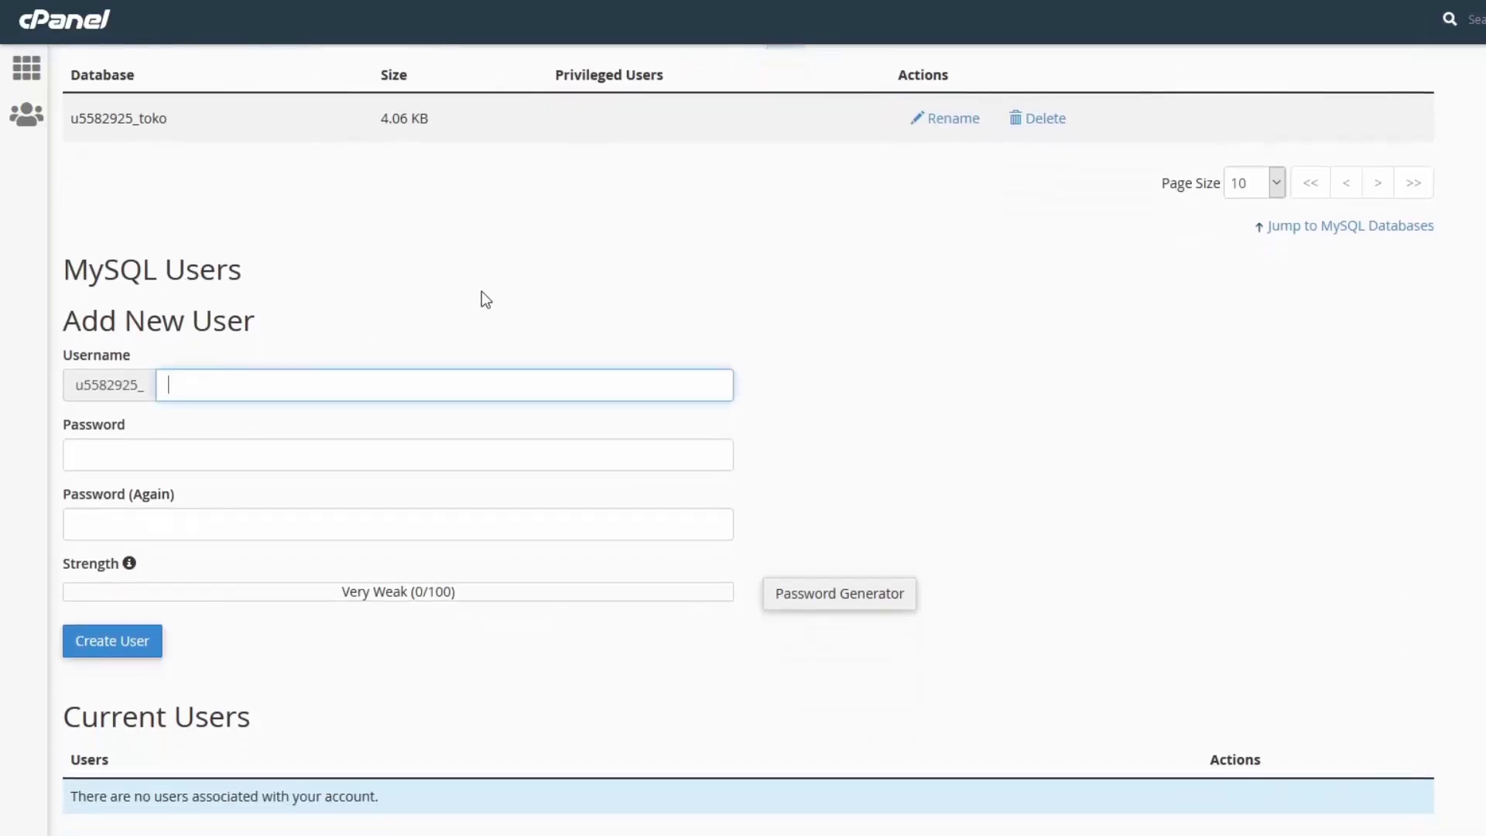
pyautogui.write('admin')
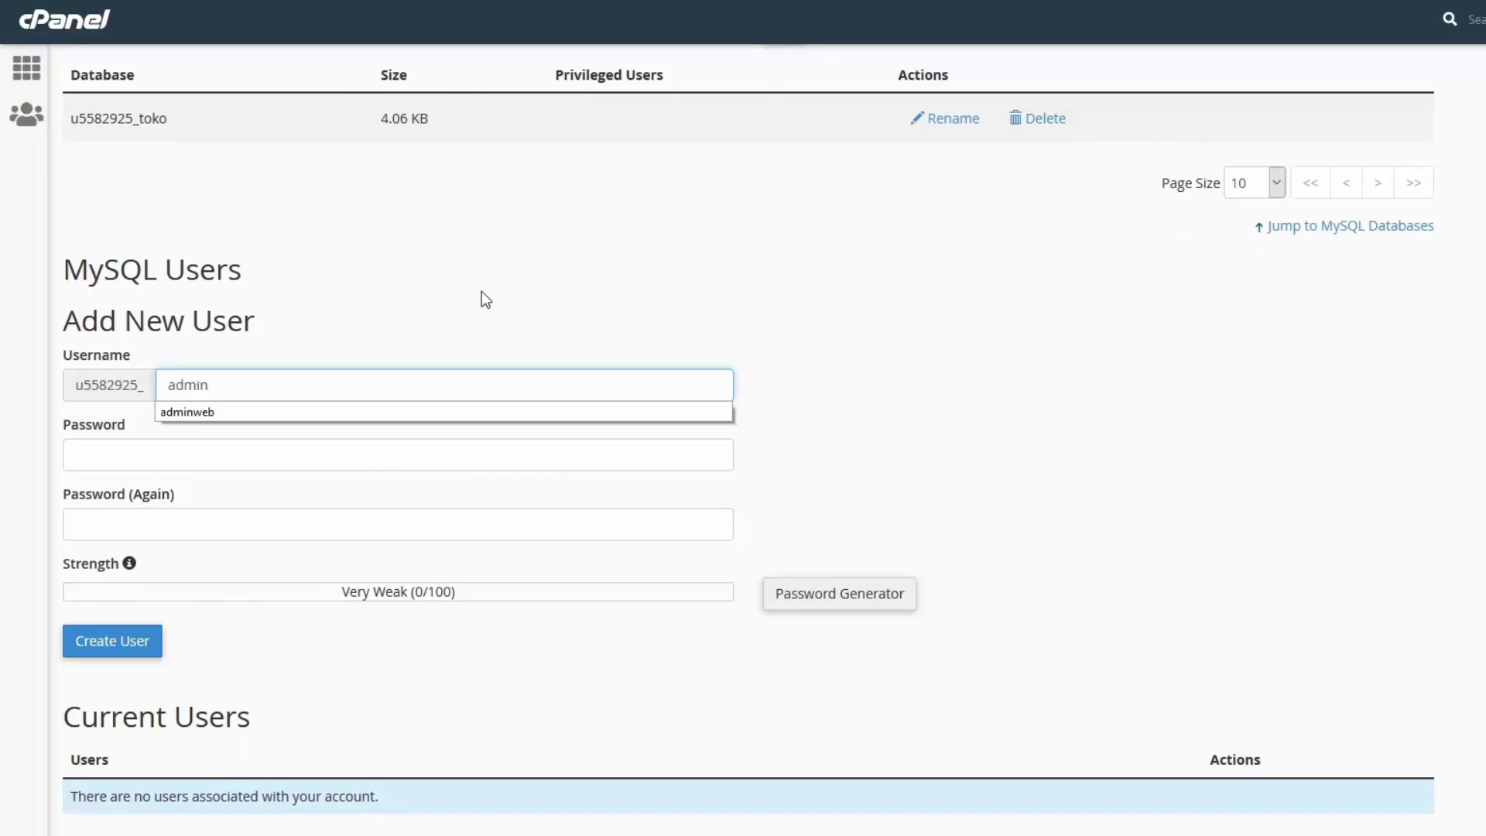
pyautogui.press('Escape')
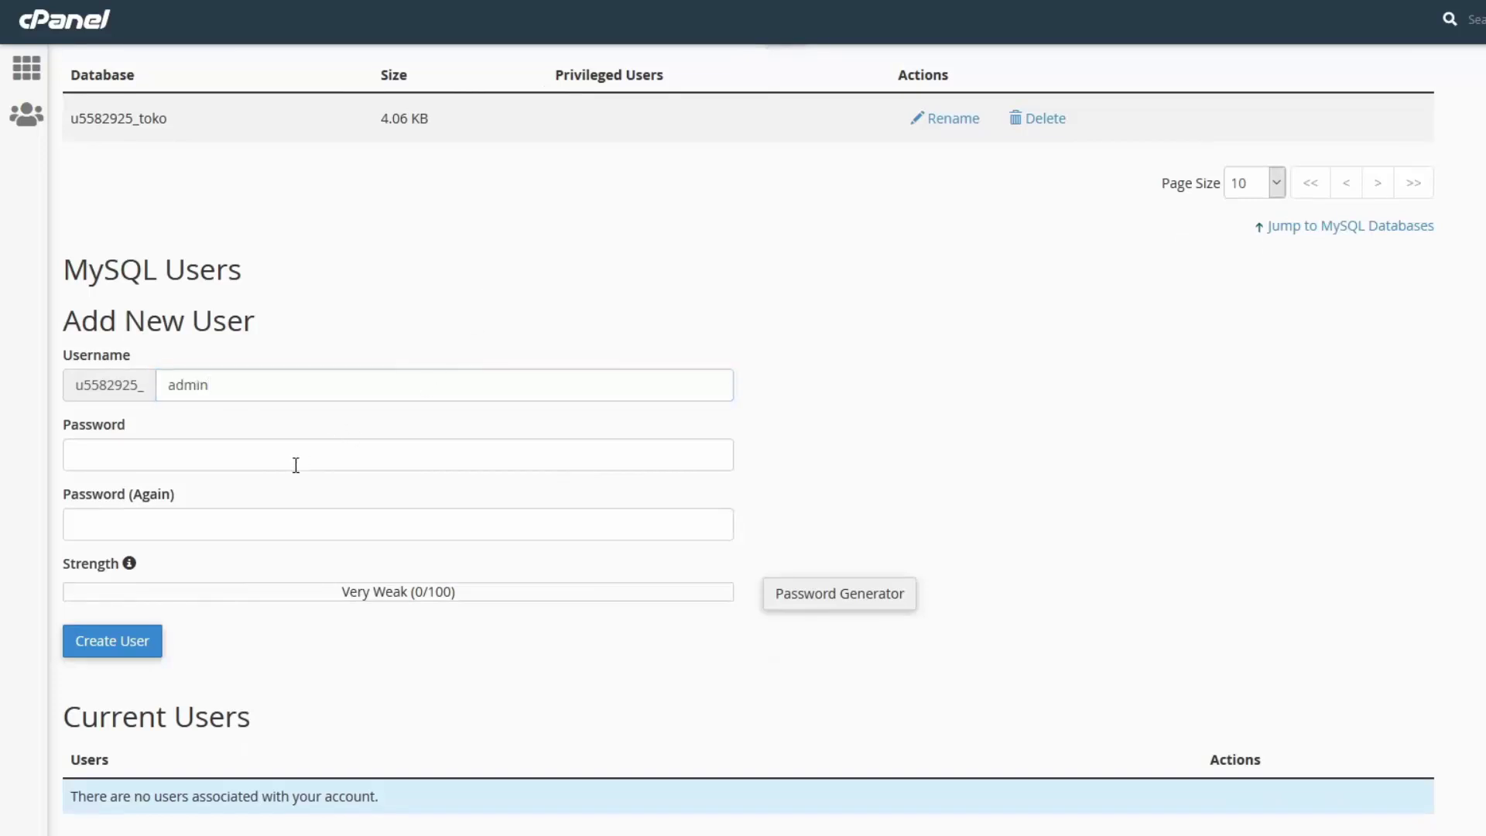
pyautogui.click(307, 460)
pyautogui.write('•••••••')
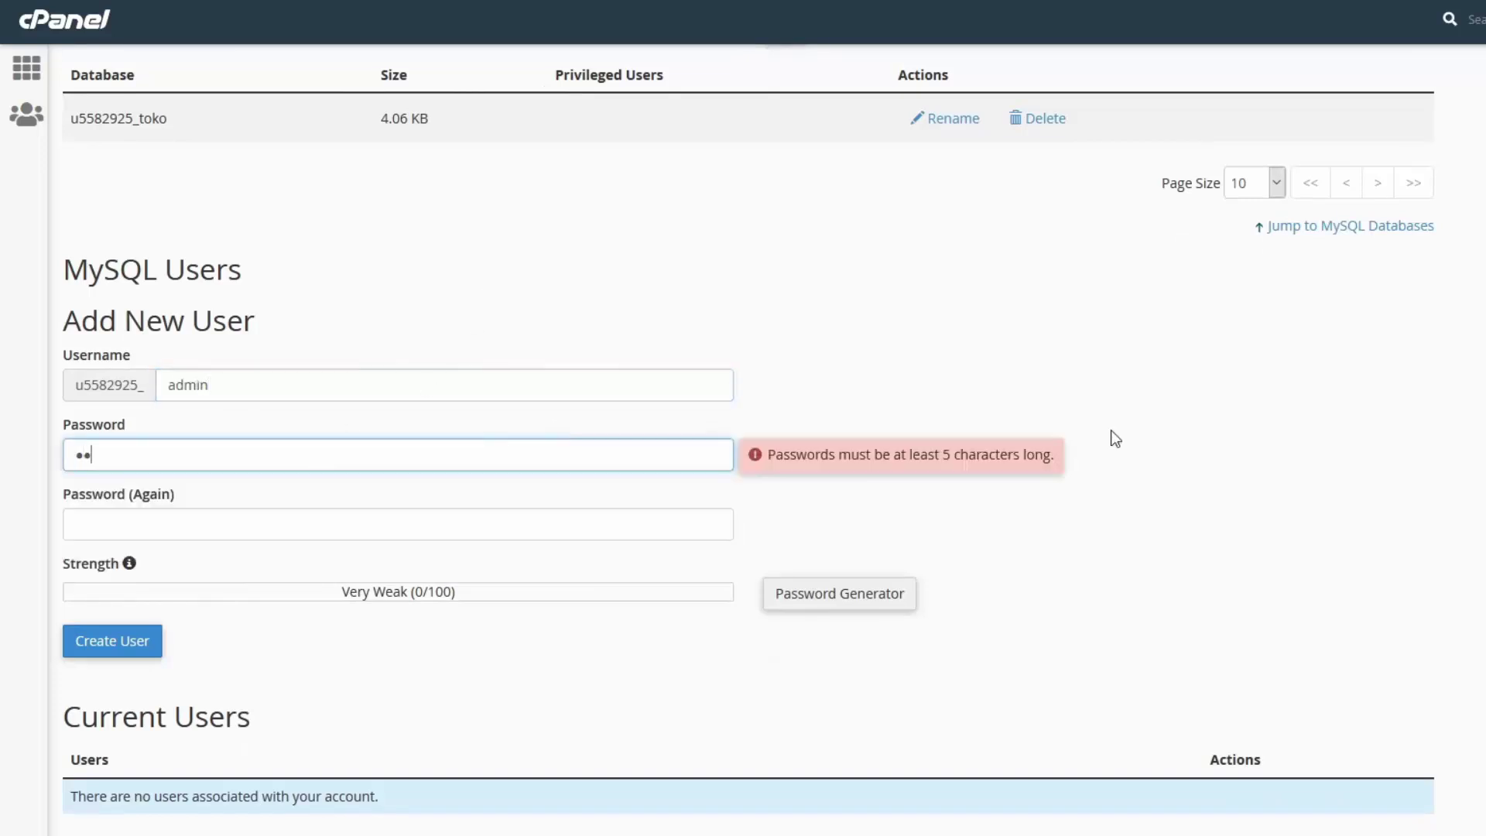
pyautogui.write('•')
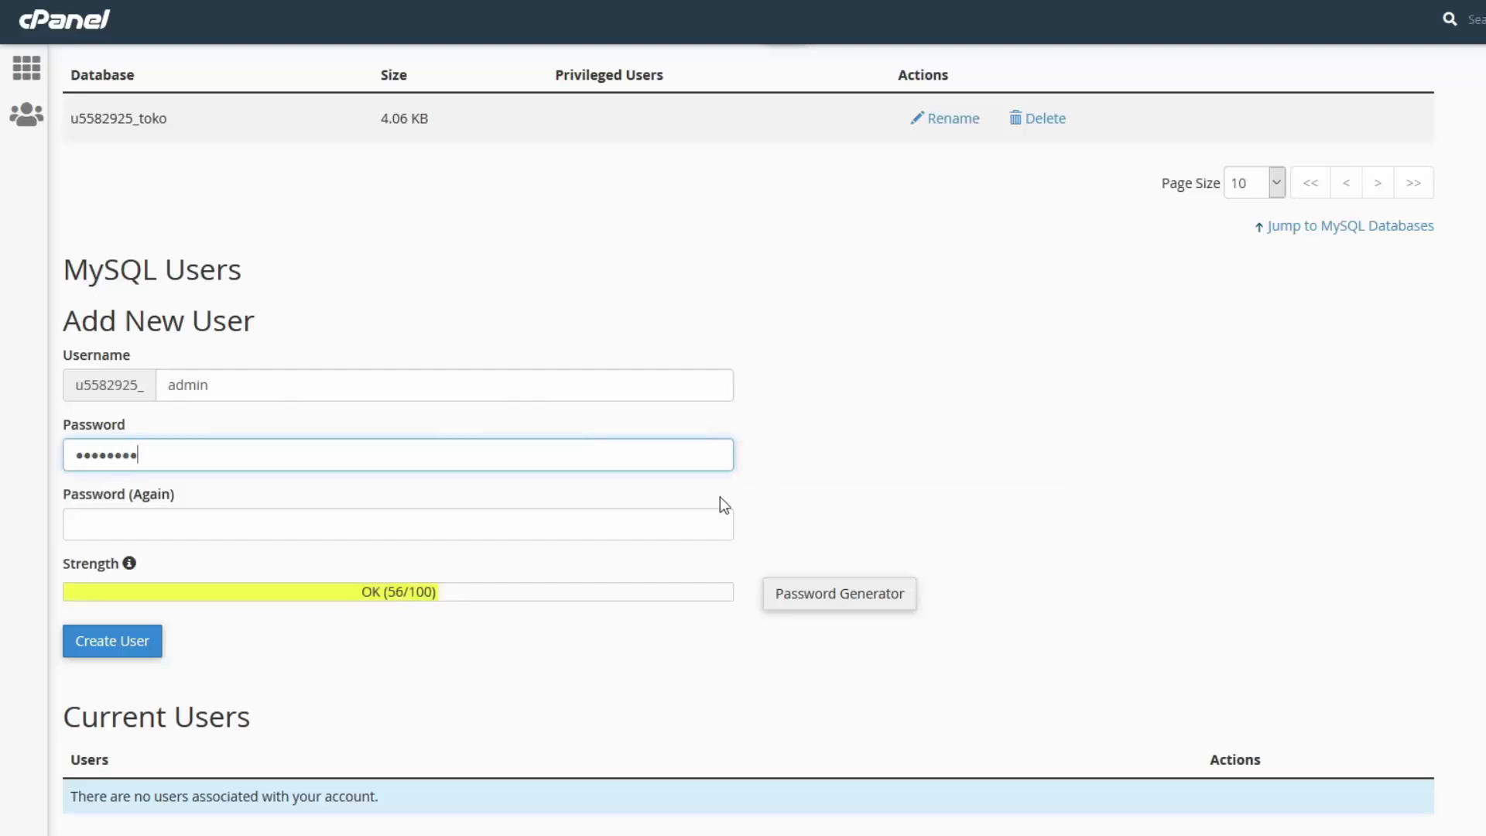
pyautogui.press('Tab')
pyautogui.write('••')
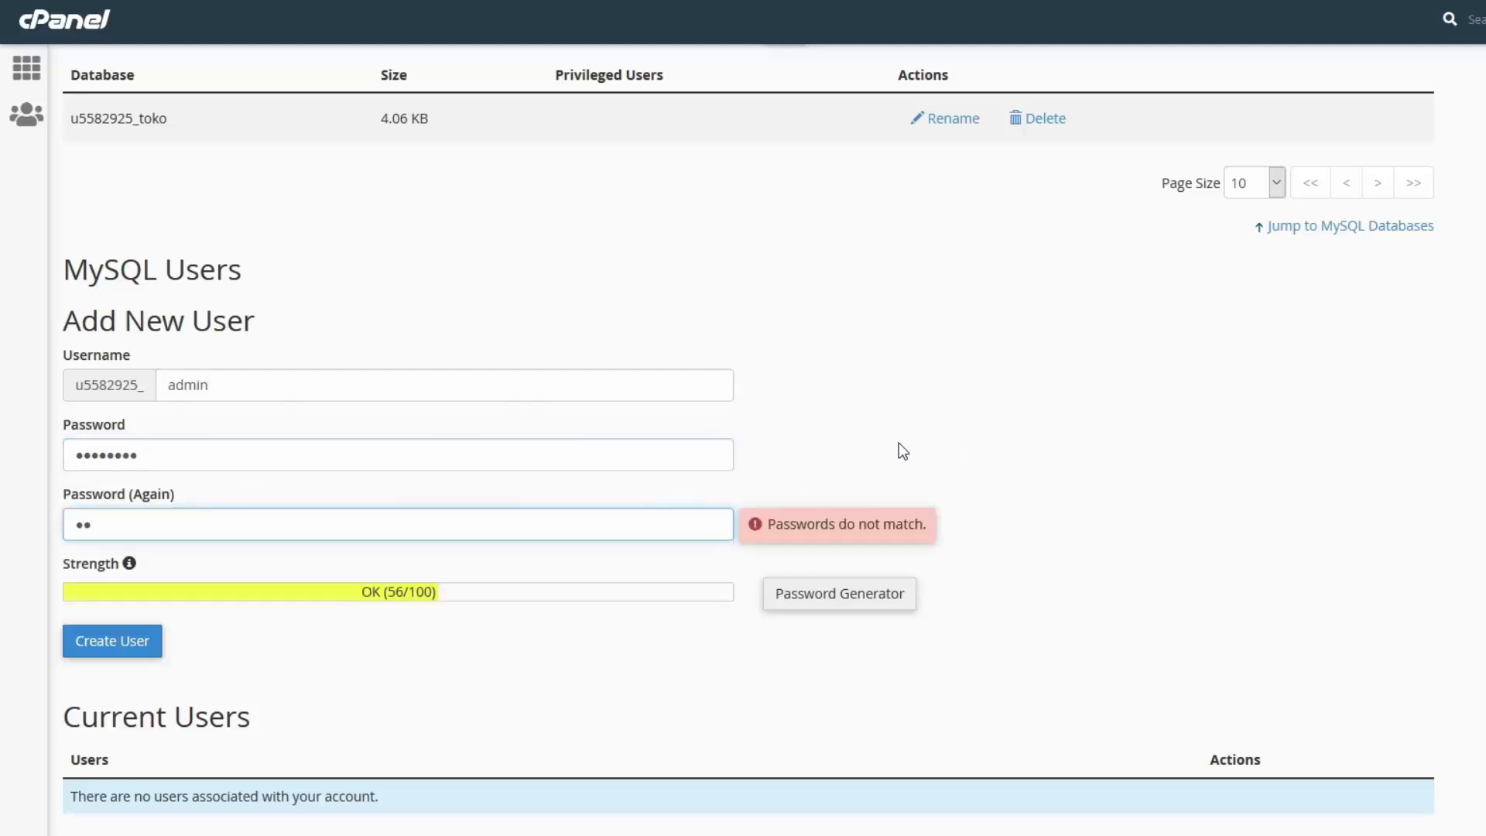
pyautogui.write('••••••')
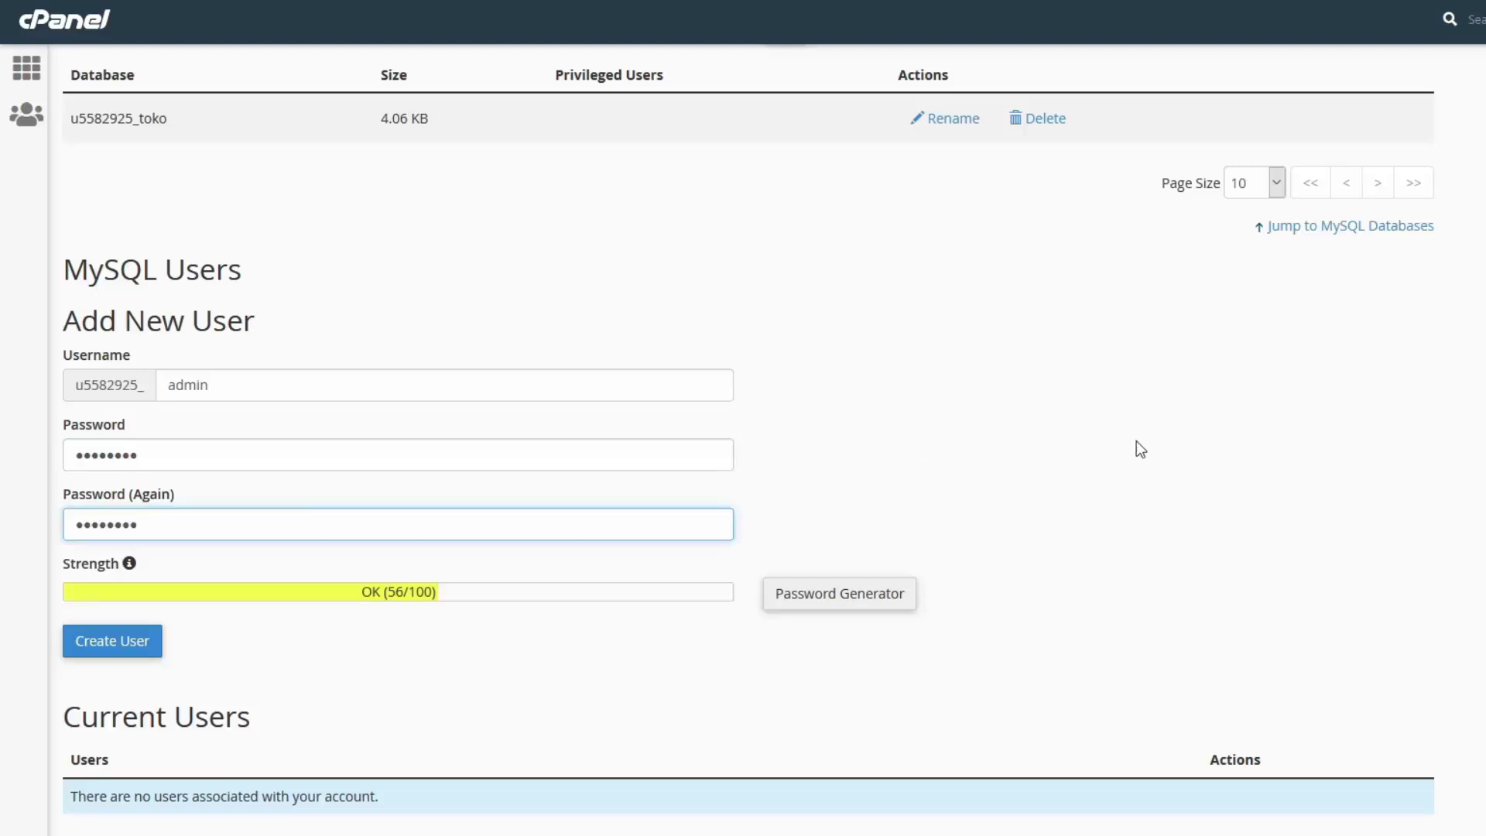
pyautogui.click(1081, 446)
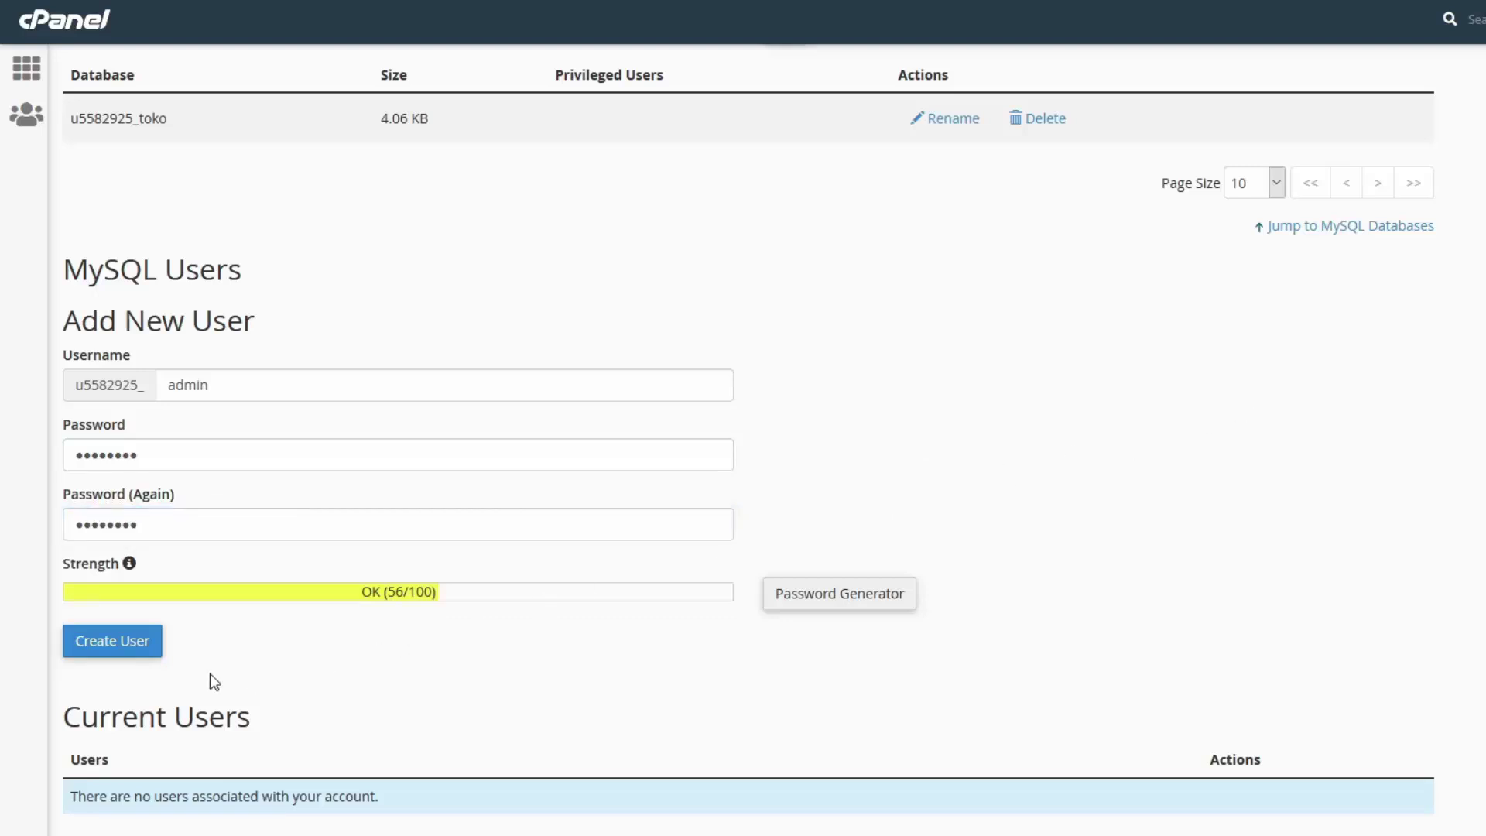
pyautogui.click(104, 656)
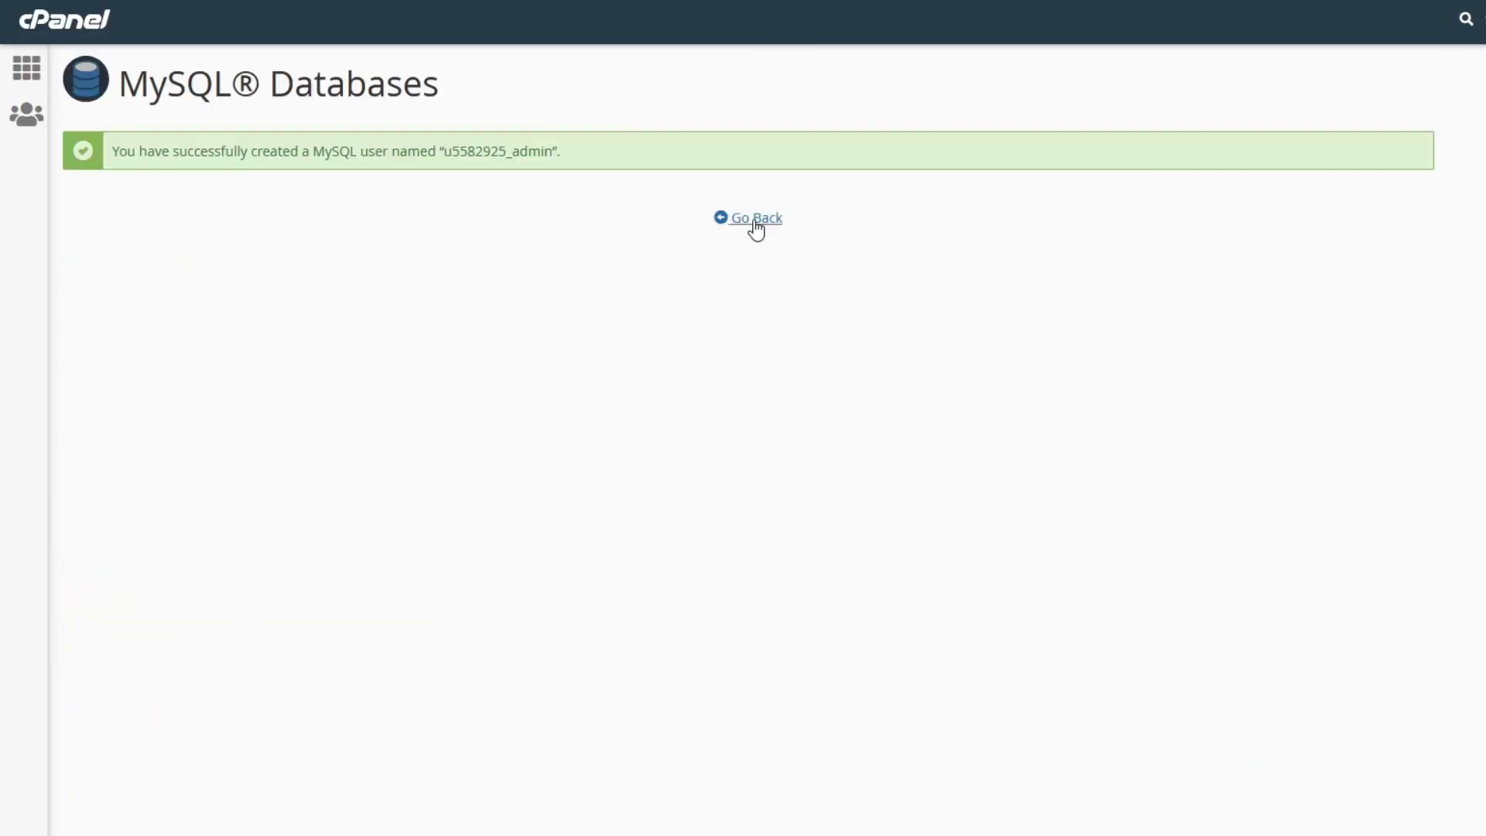
pyautogui.click(754, 220)
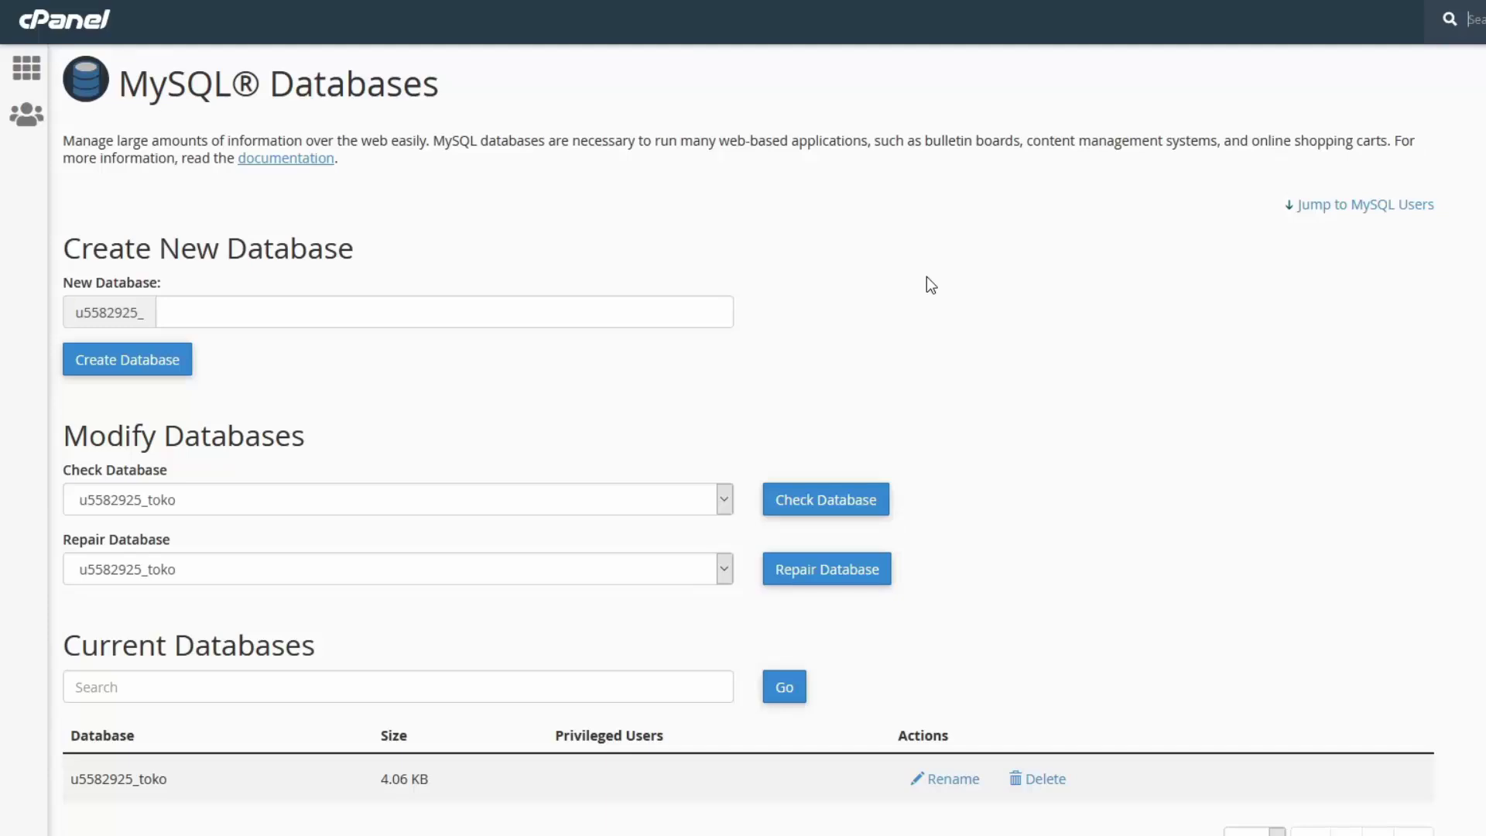
# Add u5582925_admin to the u5582925_toko database with ALL PRIVILEGES and save the changes
pyautogui.scroll(-10, 927, 279)
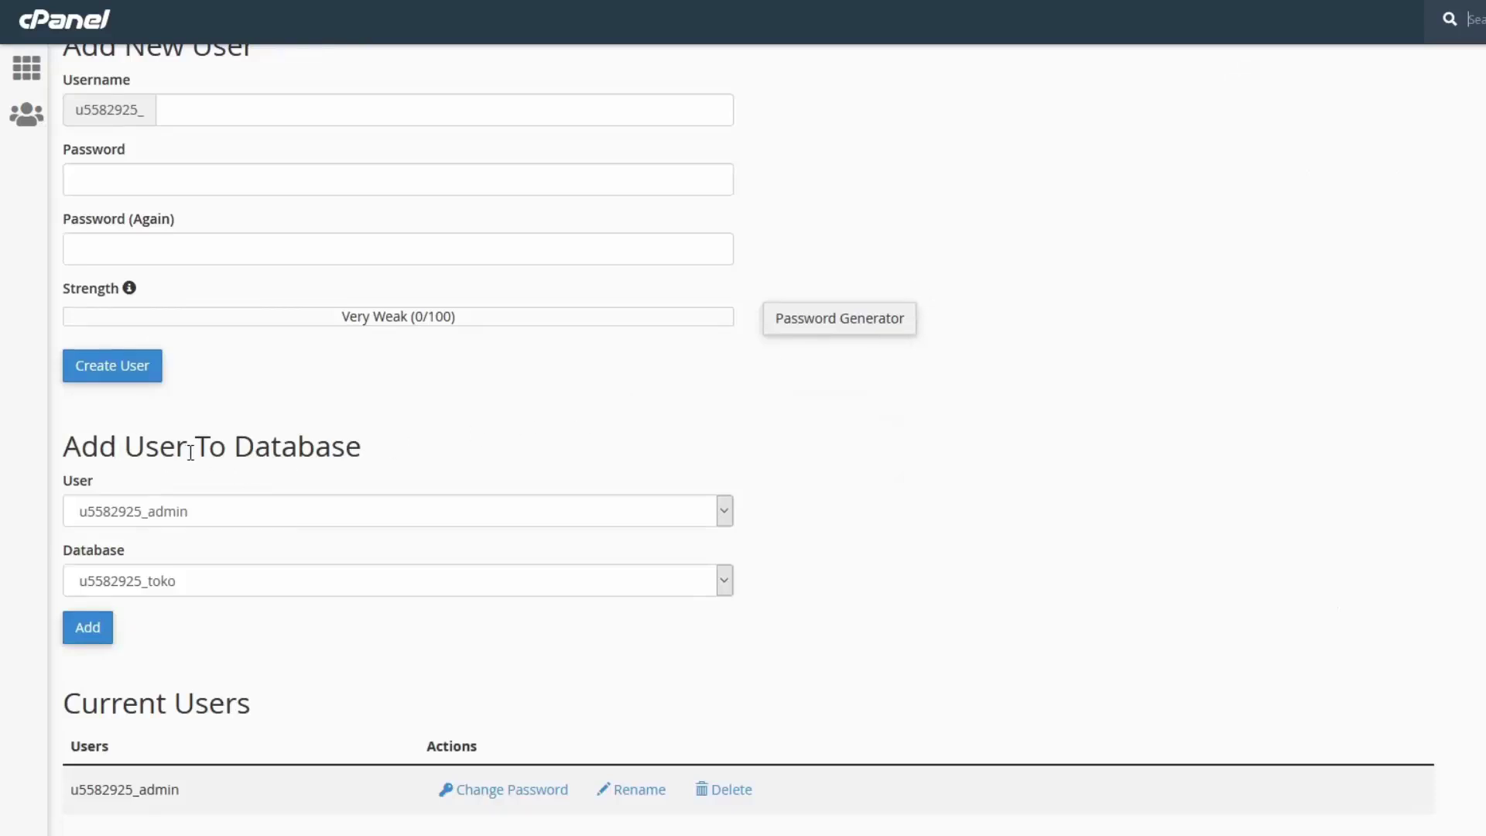
pyautogui.click(936, 569)
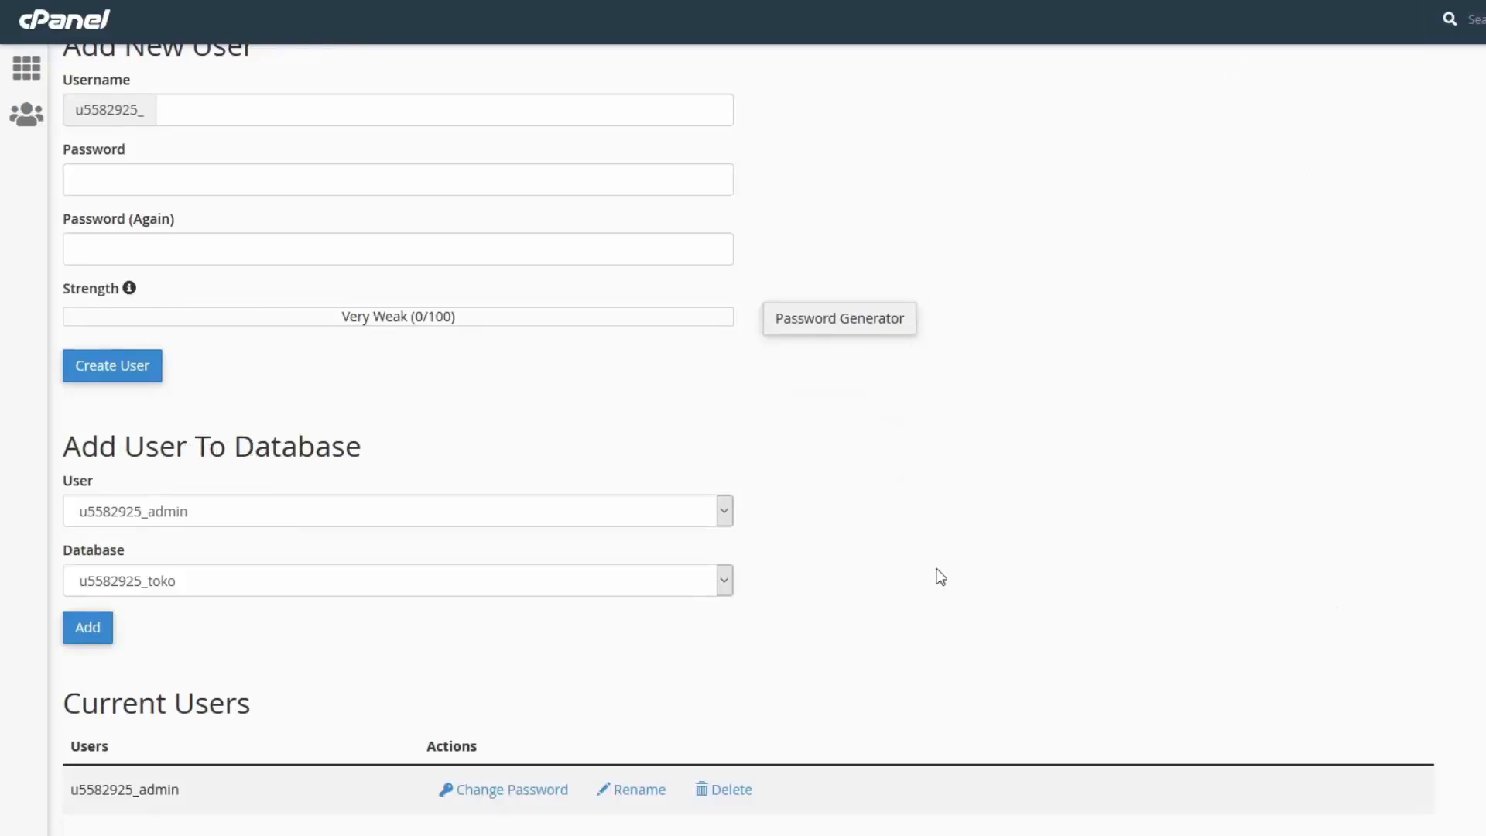
pyautogui.click(147, 509)
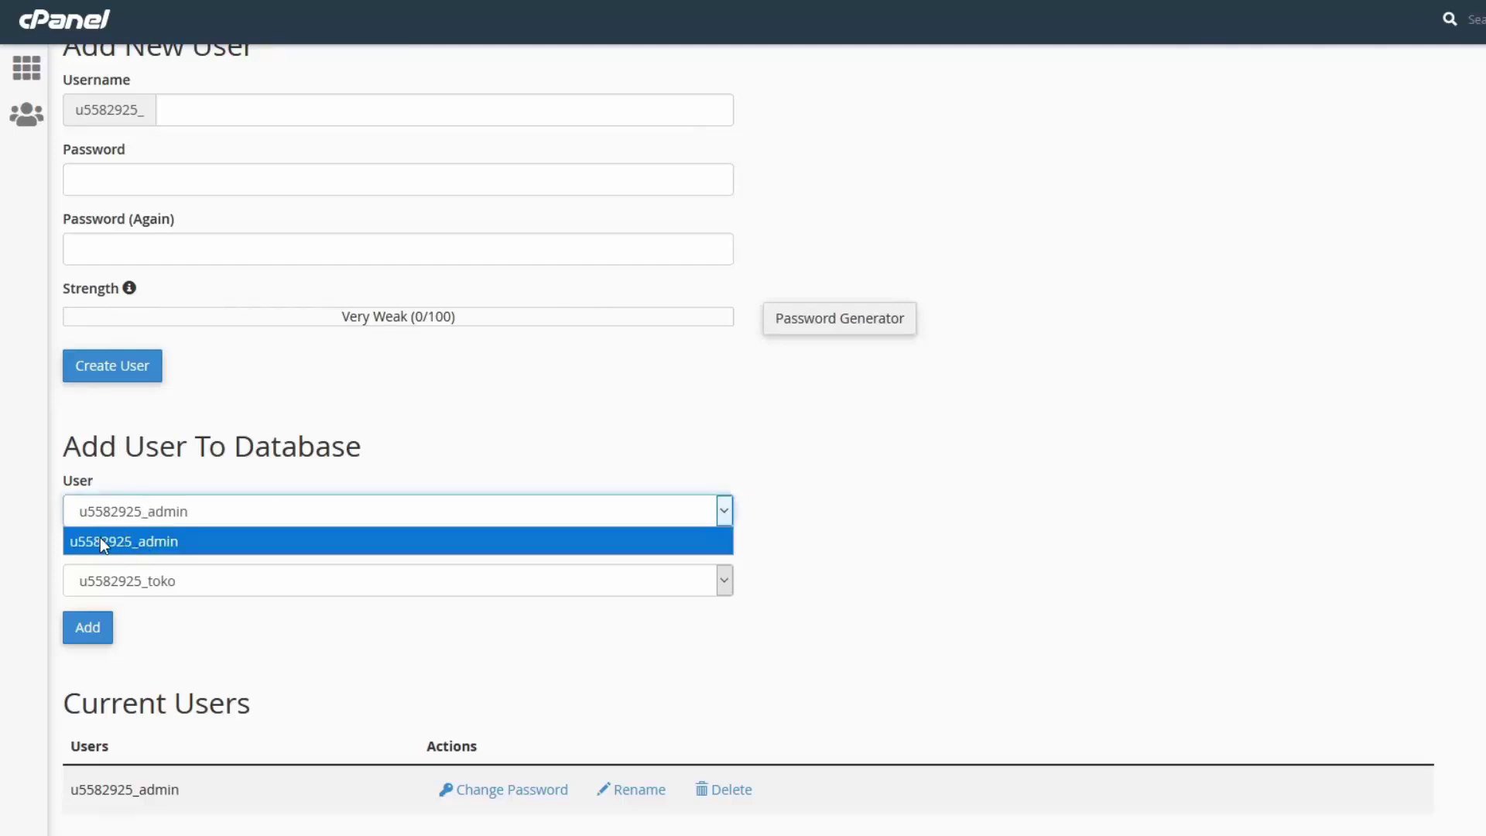
pyautogui.click(149, 544)
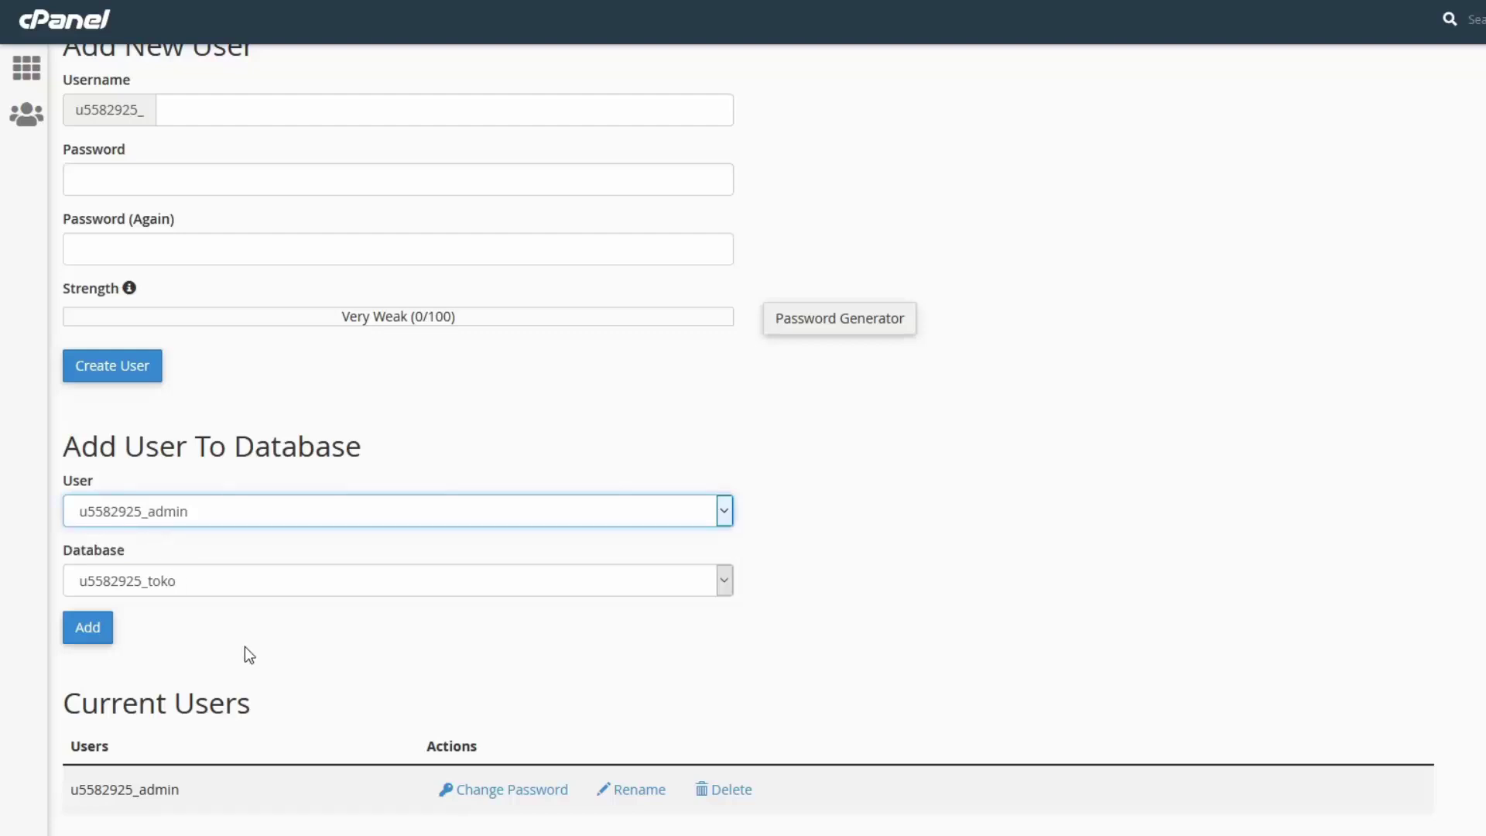
pyautogui.click(138, 579)
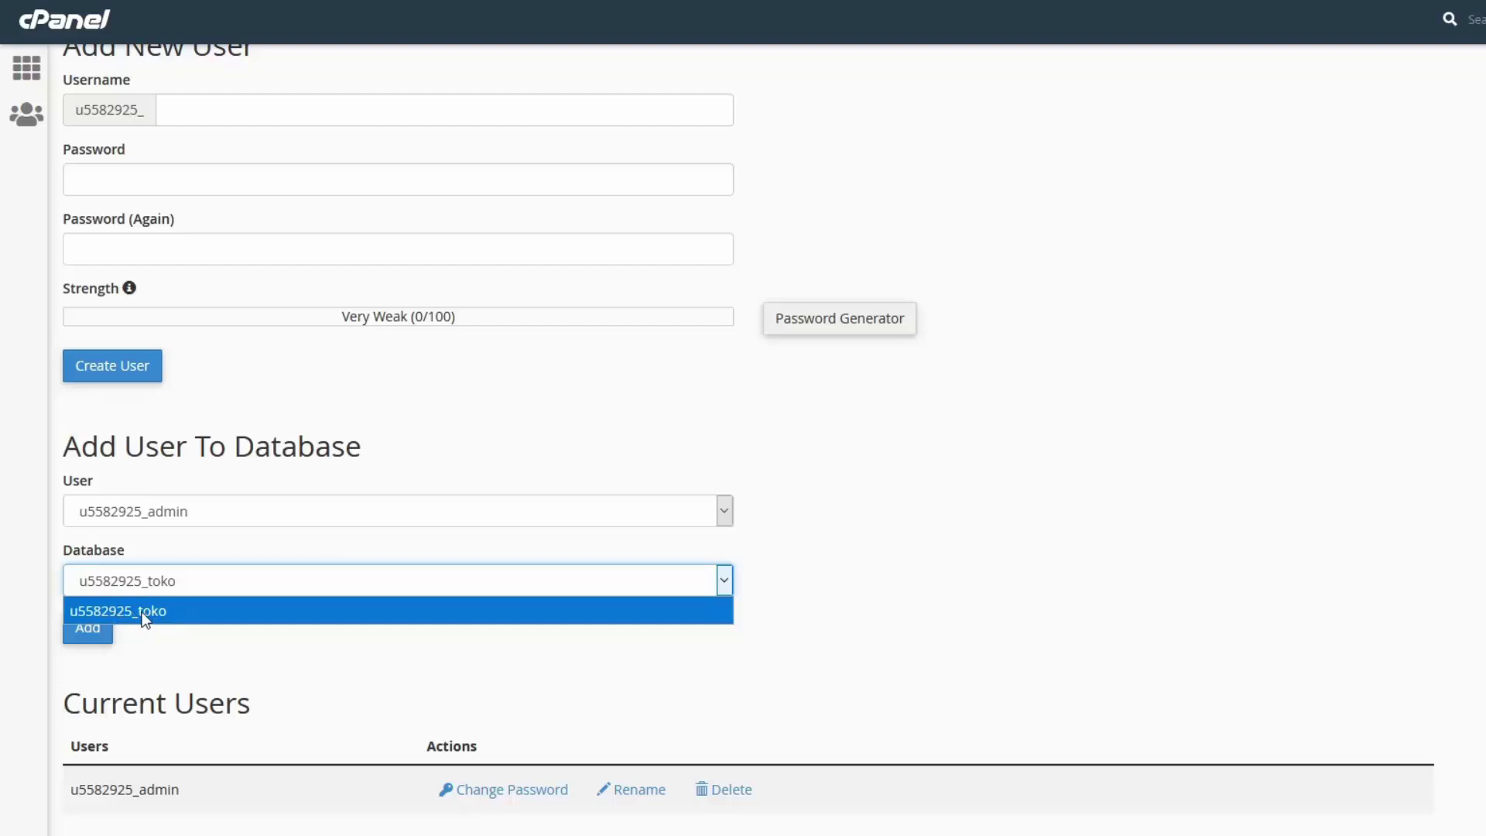
pyautogui.click(133, 609)
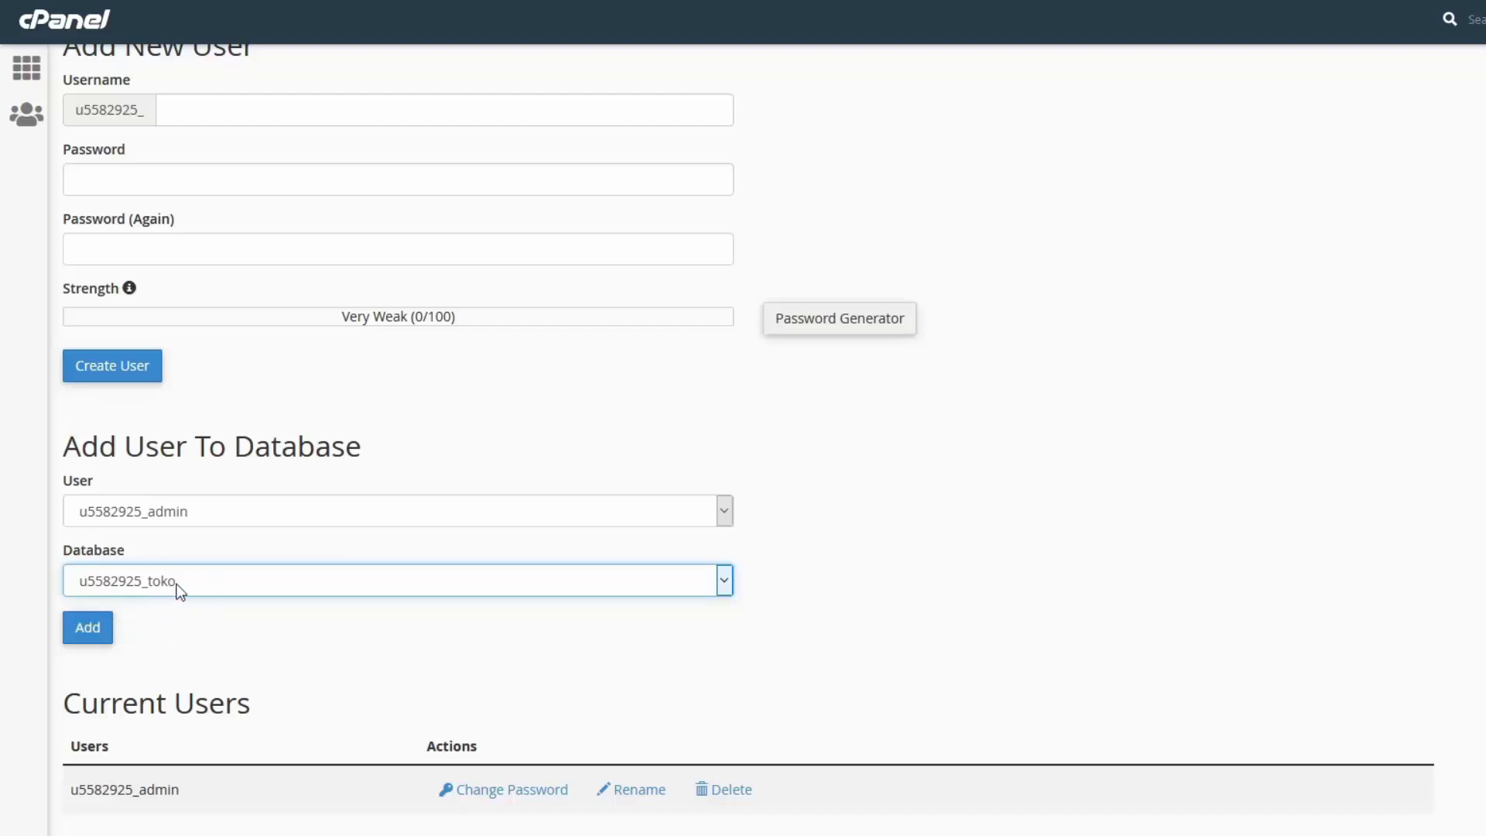
pyautogui.click(86, 633)
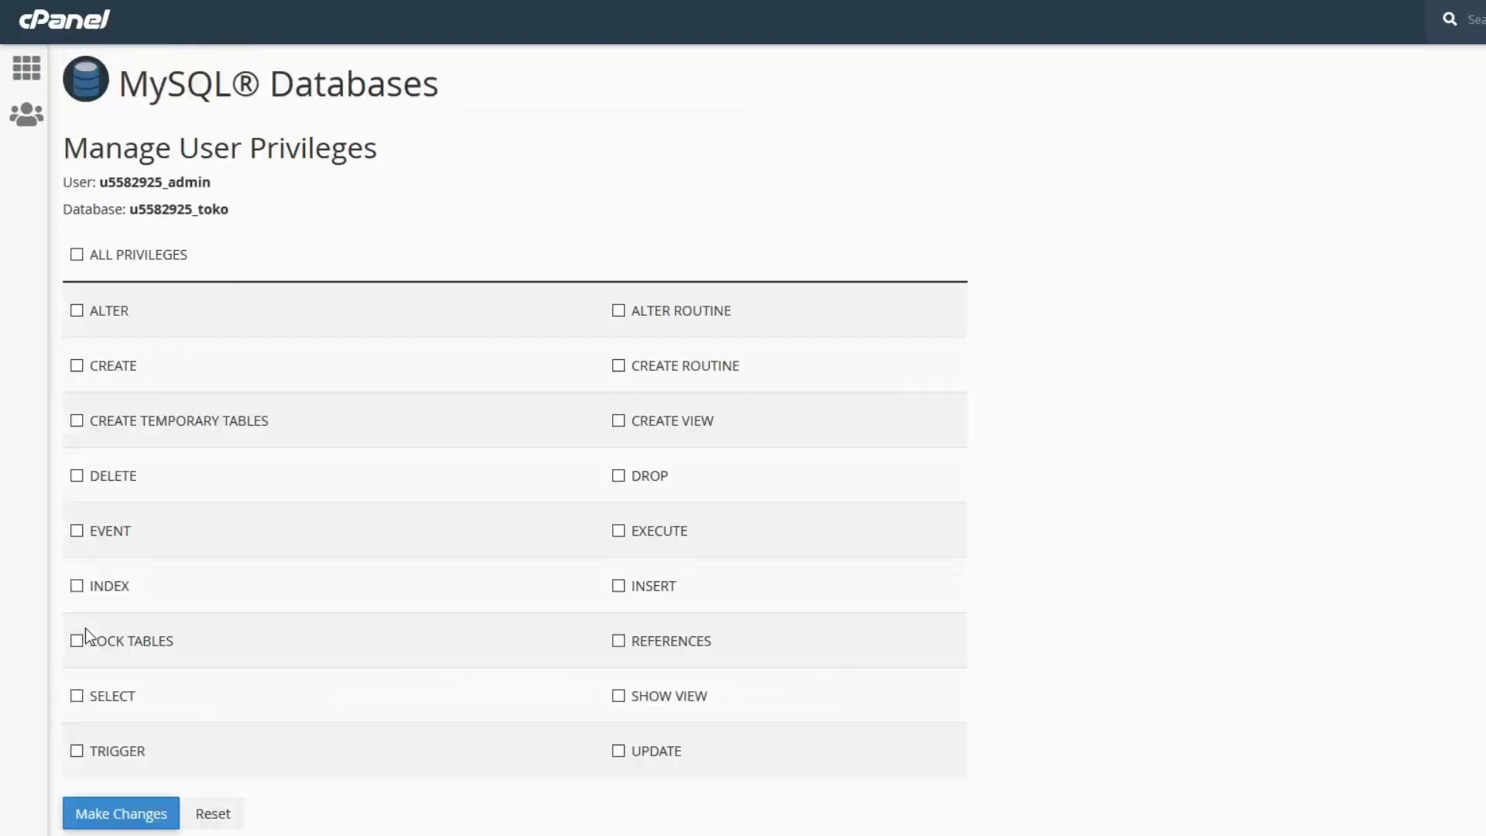
pyautogui.click(77, 254)
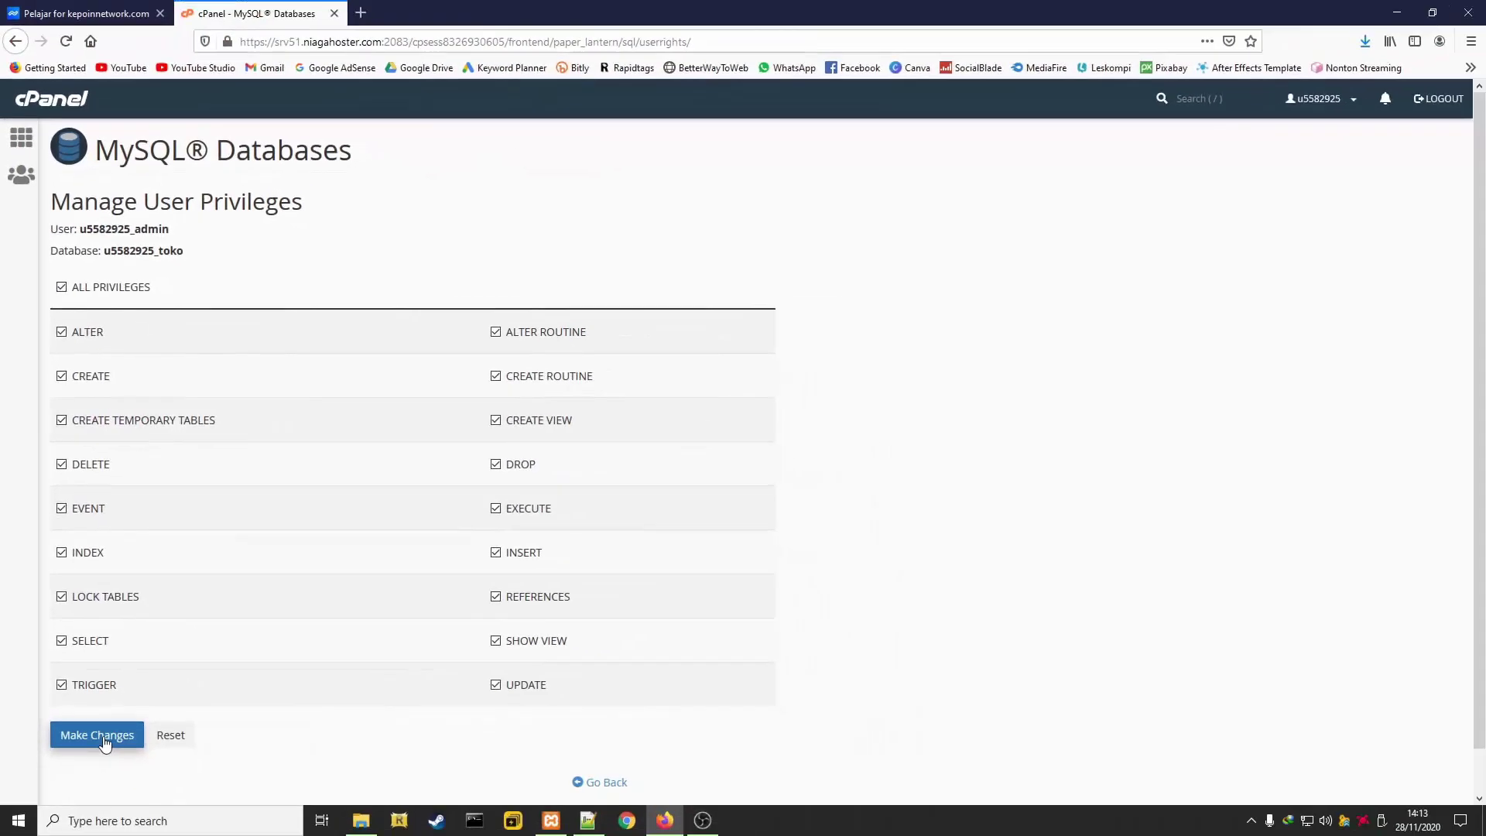
pyautogui.click(104, 739)
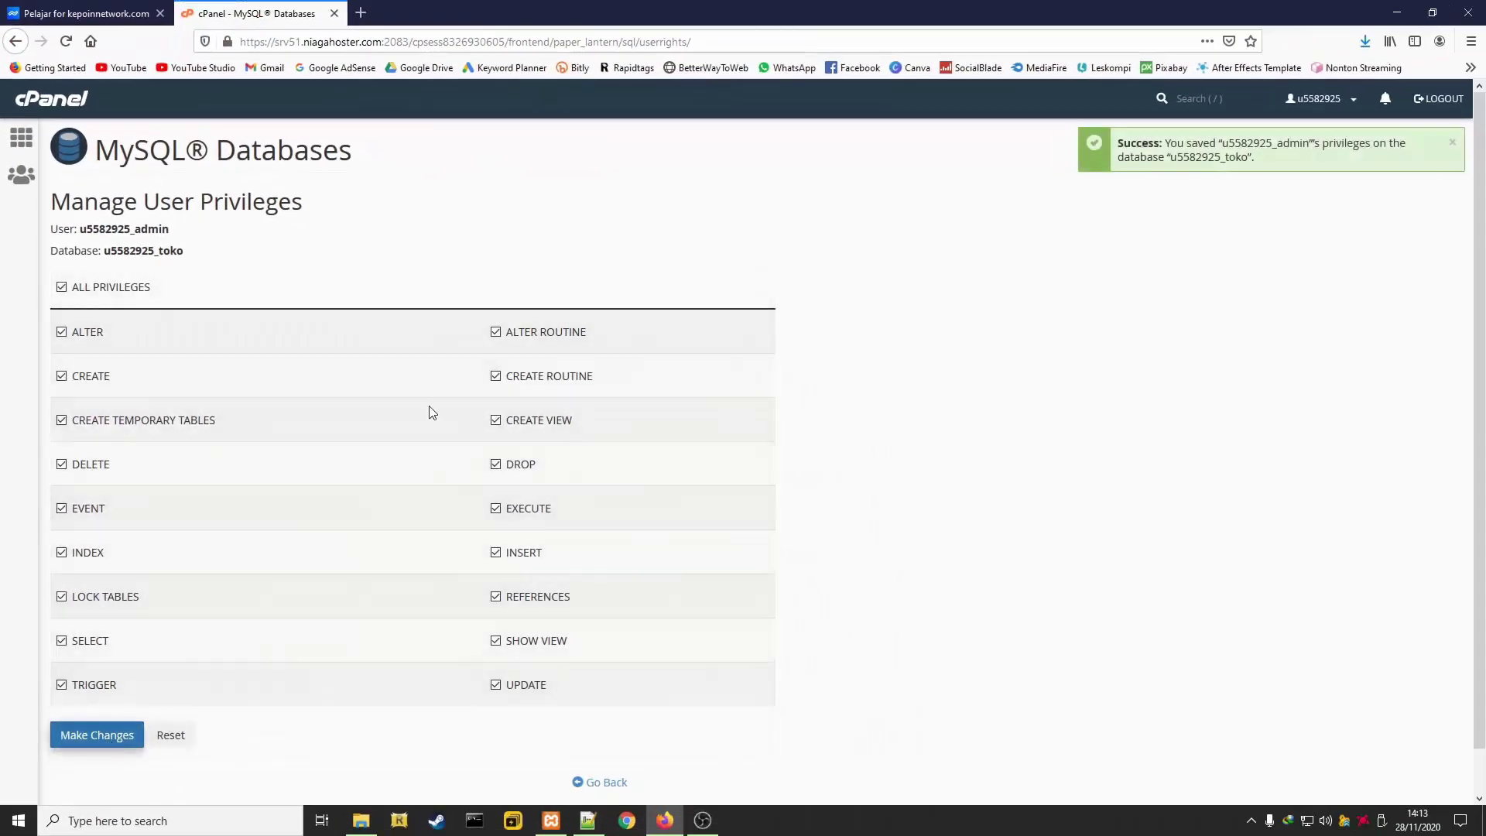
# Copy the database name u5582925_toko into the Notepad++ note after 'nama database :'
pyautogui.click(607, 783)
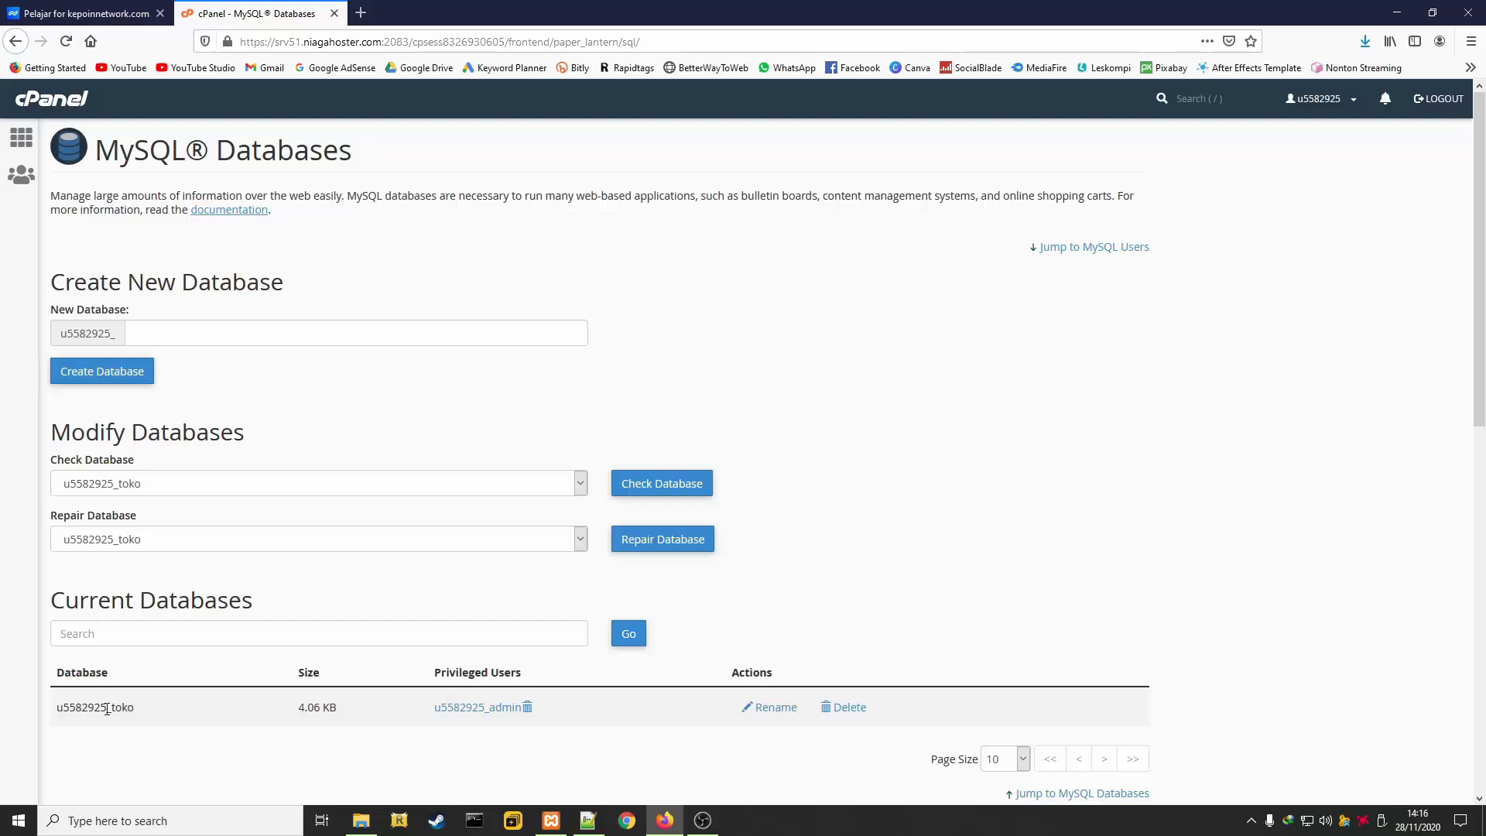
pyautogui.moveTo(142, 715); pyautogui.dragTo(57, 708)
pyautogui.rightClick(75, 706)
pyautogui.click(114, 562)
pyautogui.click(590, 821)
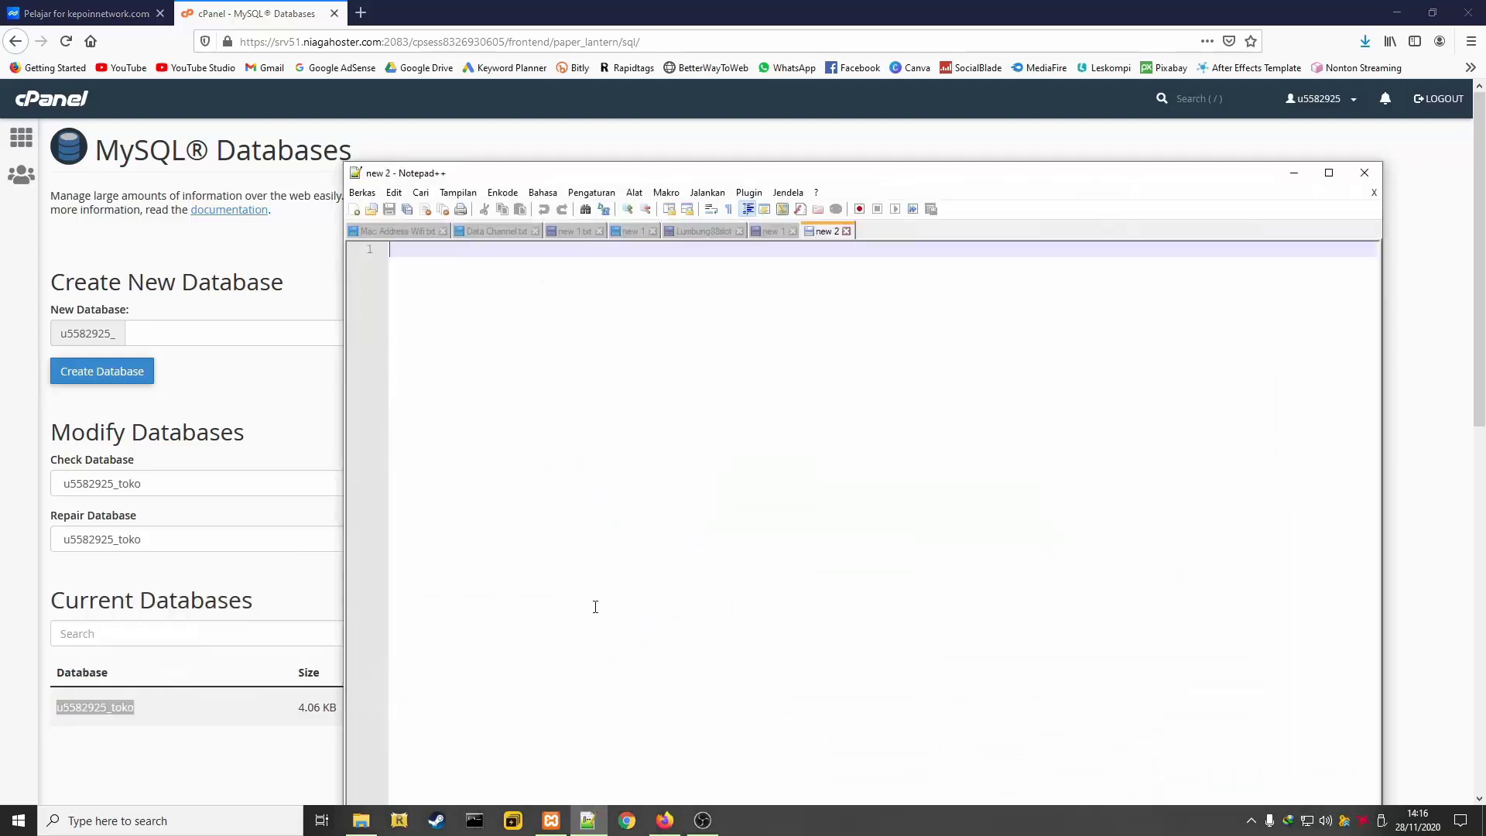
pyautogui.press('Return')
pyautogui.write('nama ')
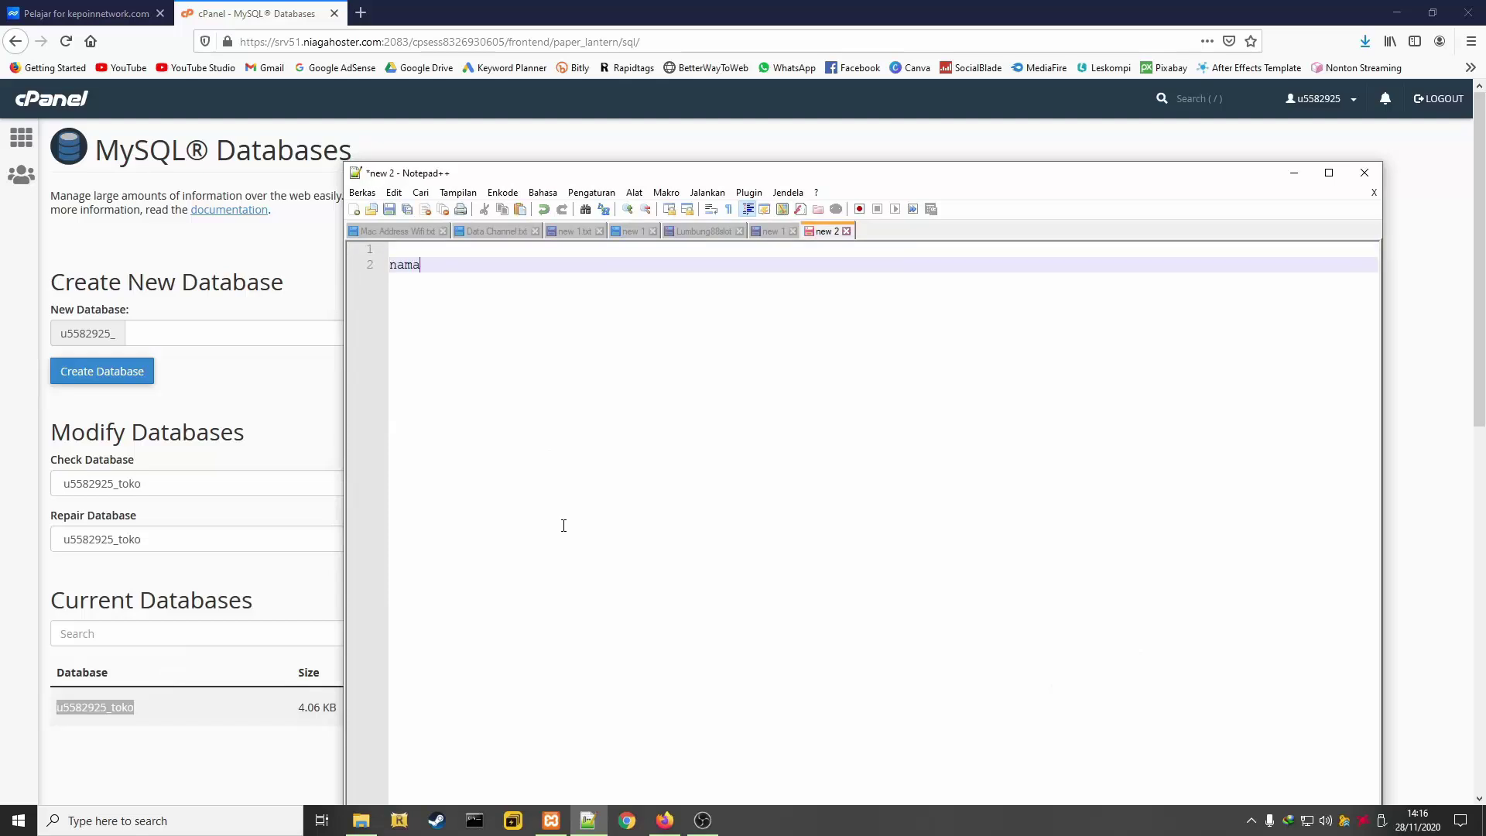
pyautogui.write('database :')
pyautogui.hotkey('ctrl', 'v')
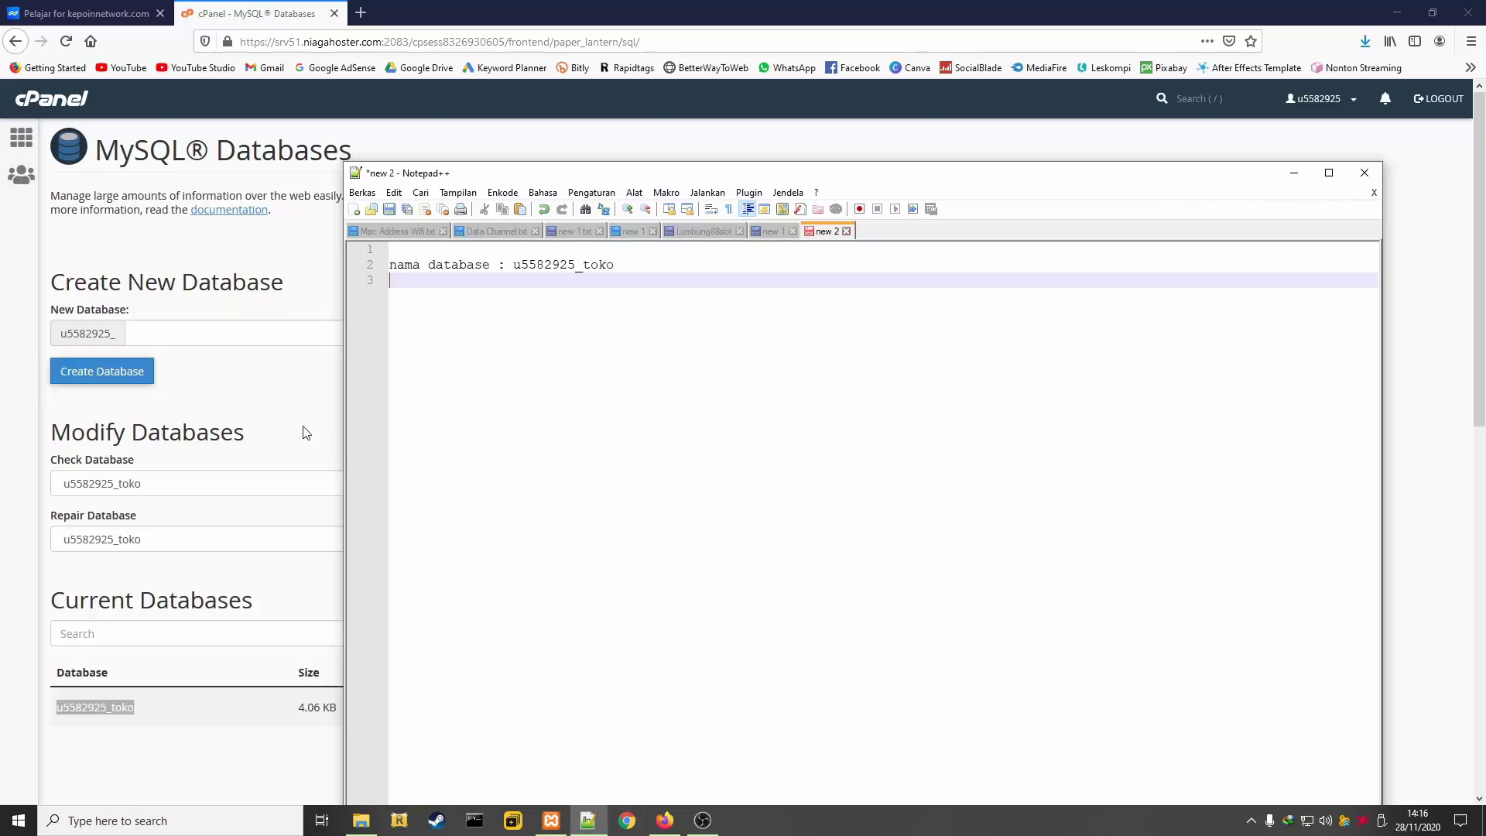
pyautogui.click(306, 431)
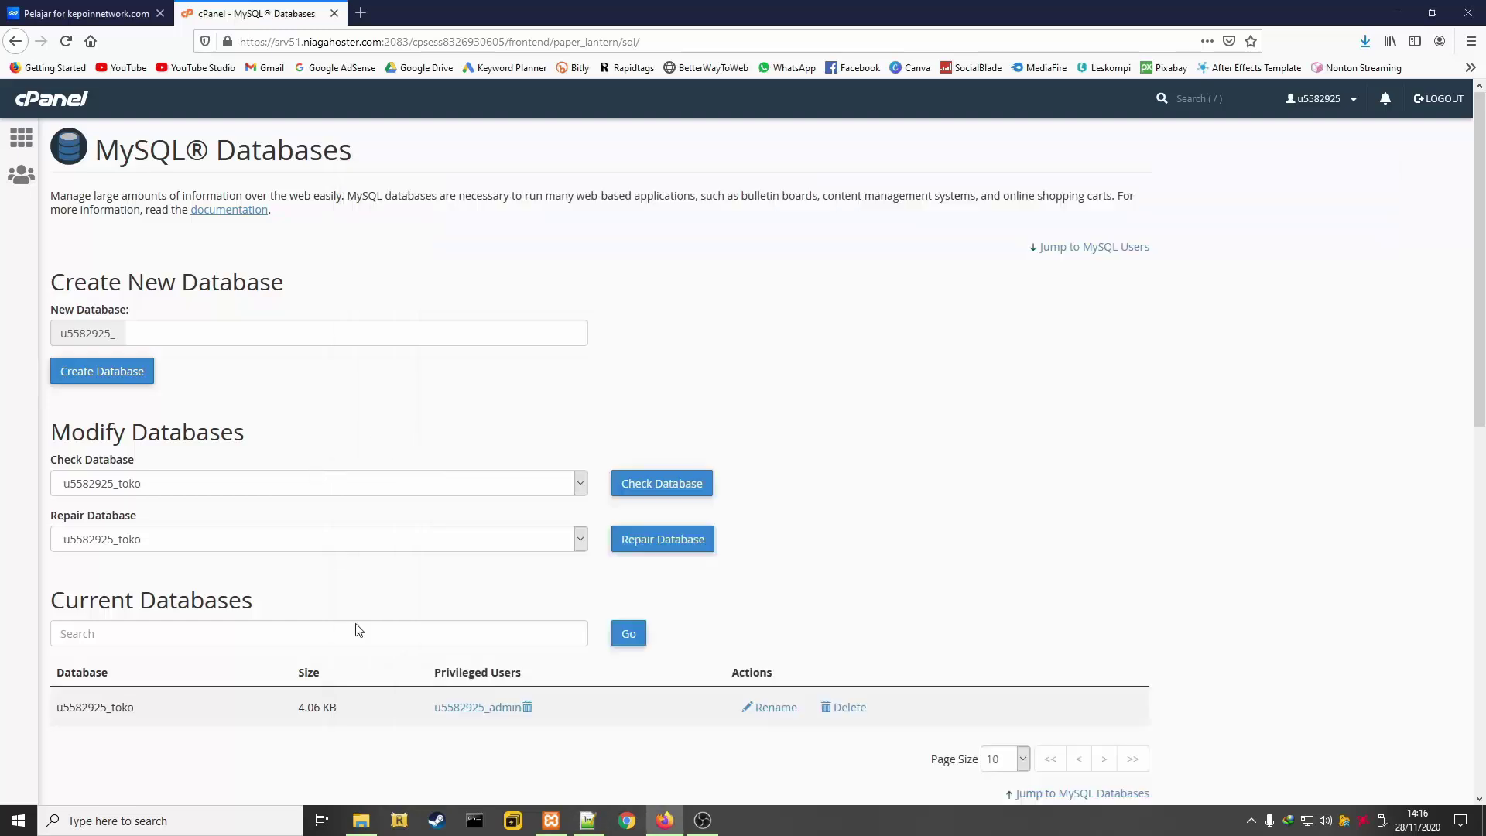
pyautogui.moveTo(434, 709); pyautogui.dragTo(524, 726)
pyautogui.rightClick(502, 706)
pyautogui.click(556, 558)
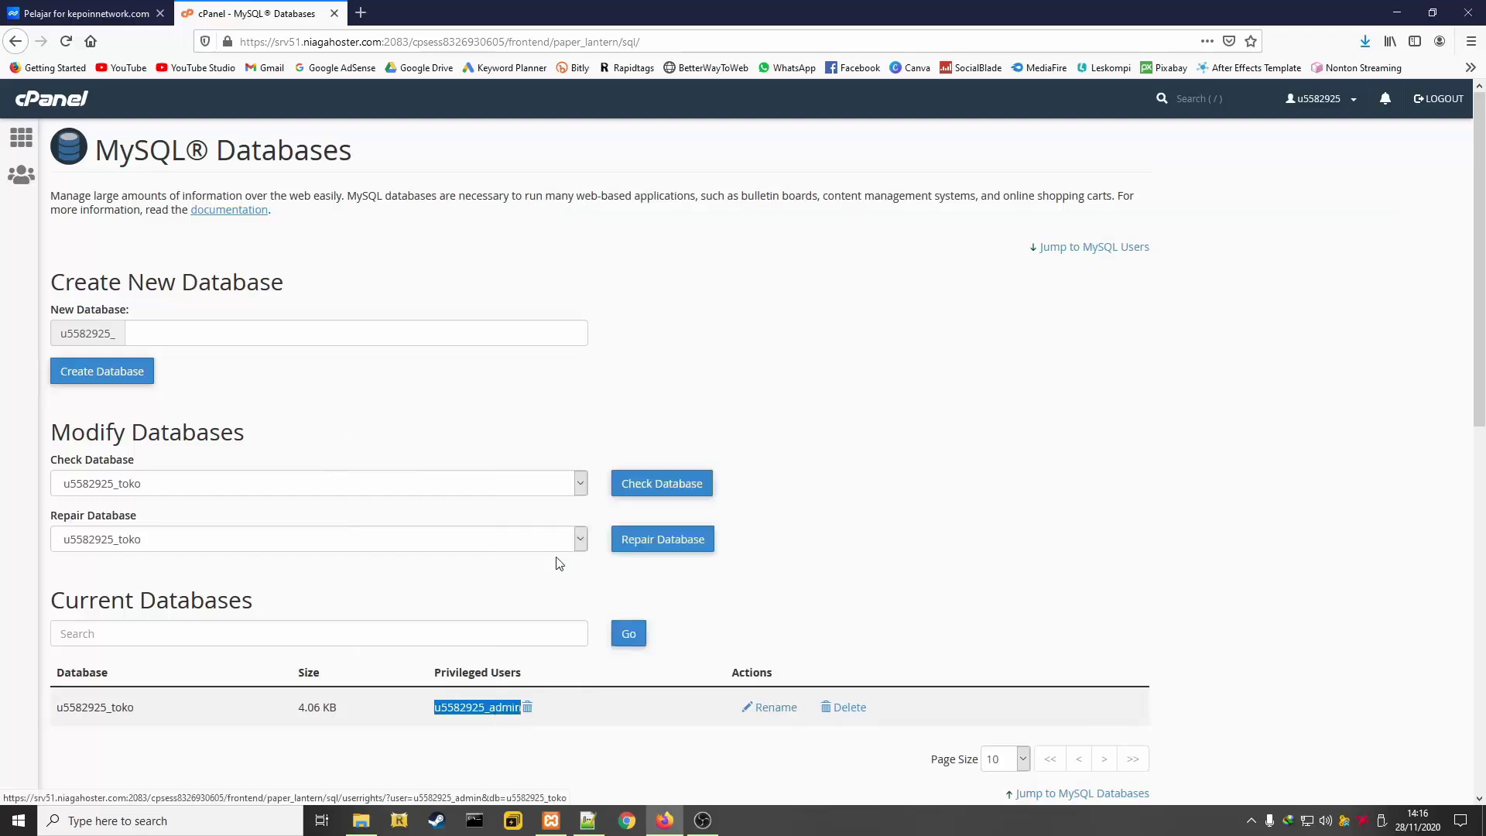
pyautogui.click(588, 820)
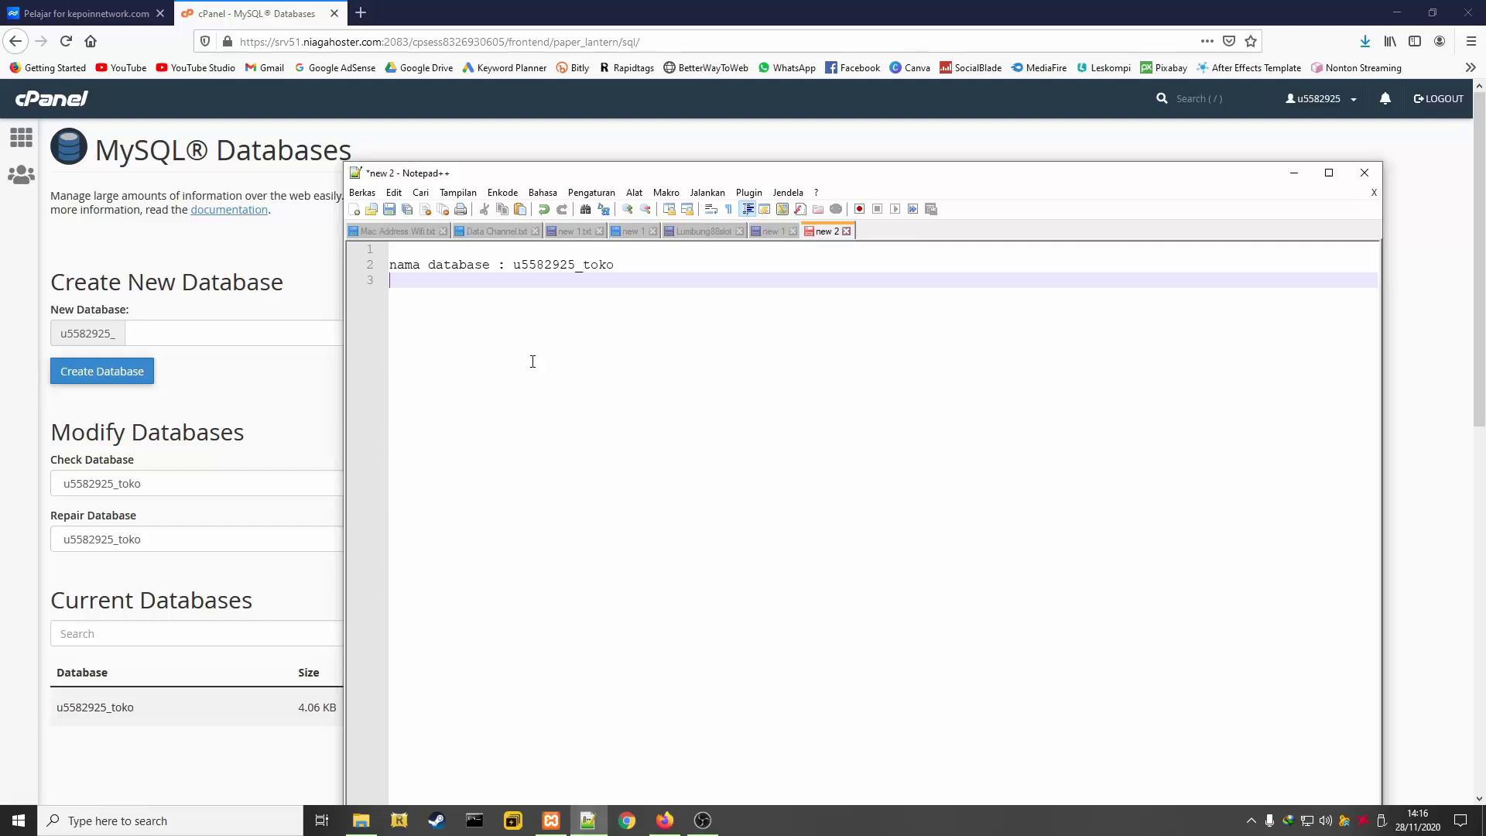
pyautogui.write('user database')
pyautogui.press('Return')
pyautogui.write(':')
pyautogui.hotkey('ctrl', 'v')
# Add a 'password user :' line with placeholder dots, then minimize Notepad++
pyautogui.press('Return')
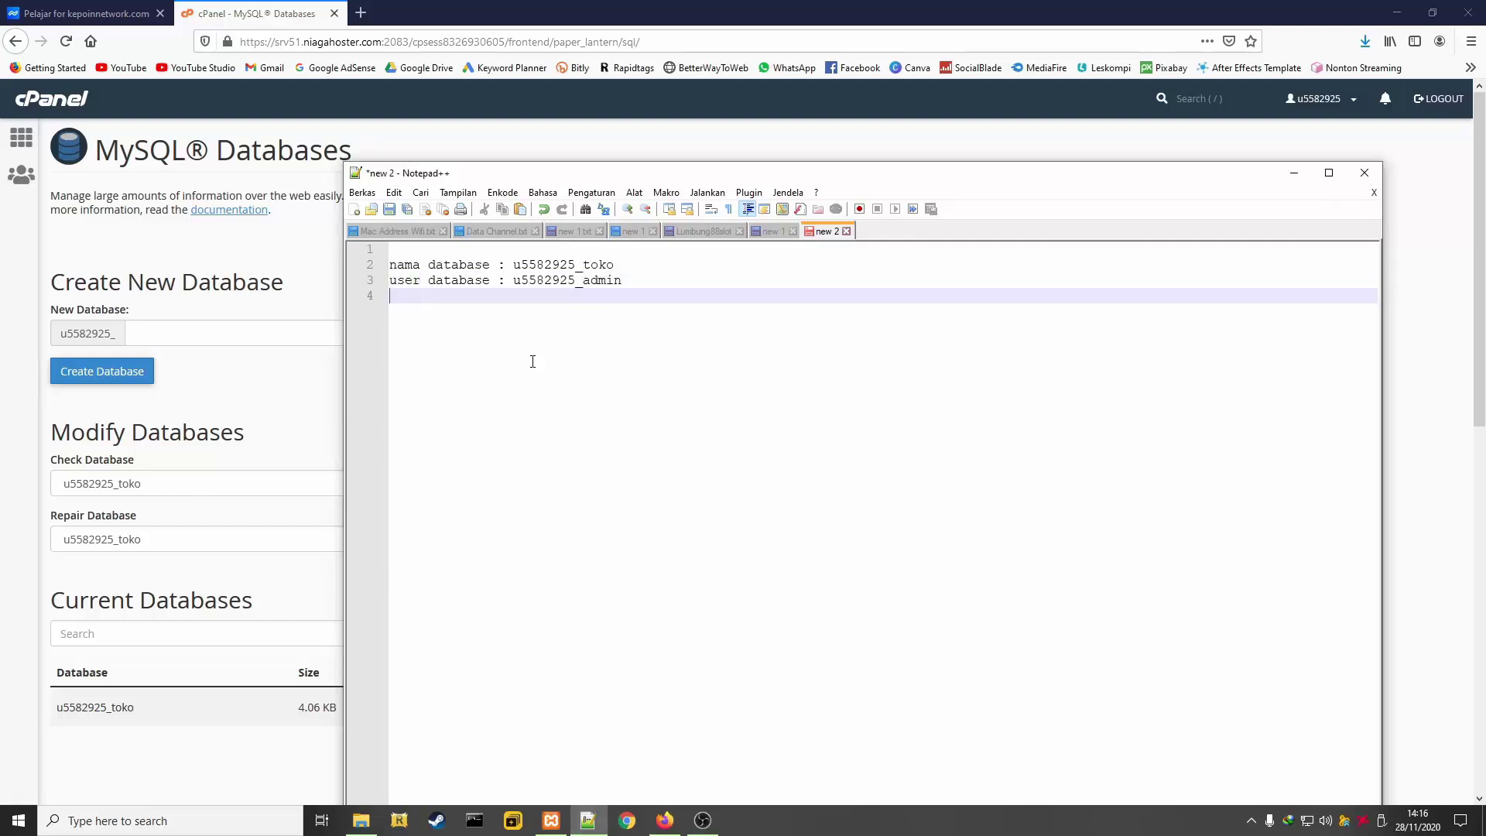
pyautogui.write('password user : ...........')
pyautogui.doubleClick(541, 307)
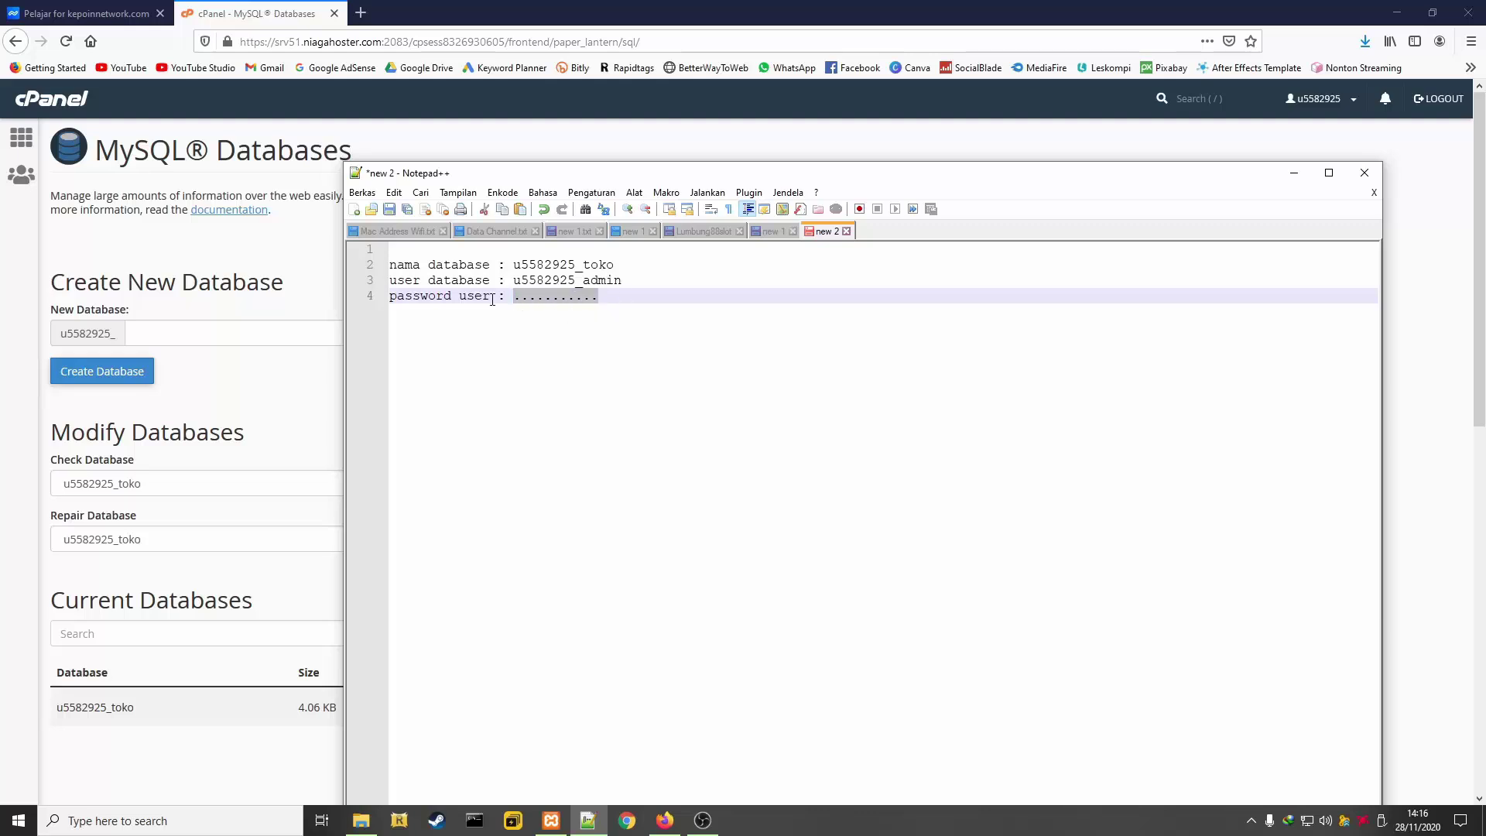
pyautogui.click(1047, 378)
pyautogui.click(1293, 173)
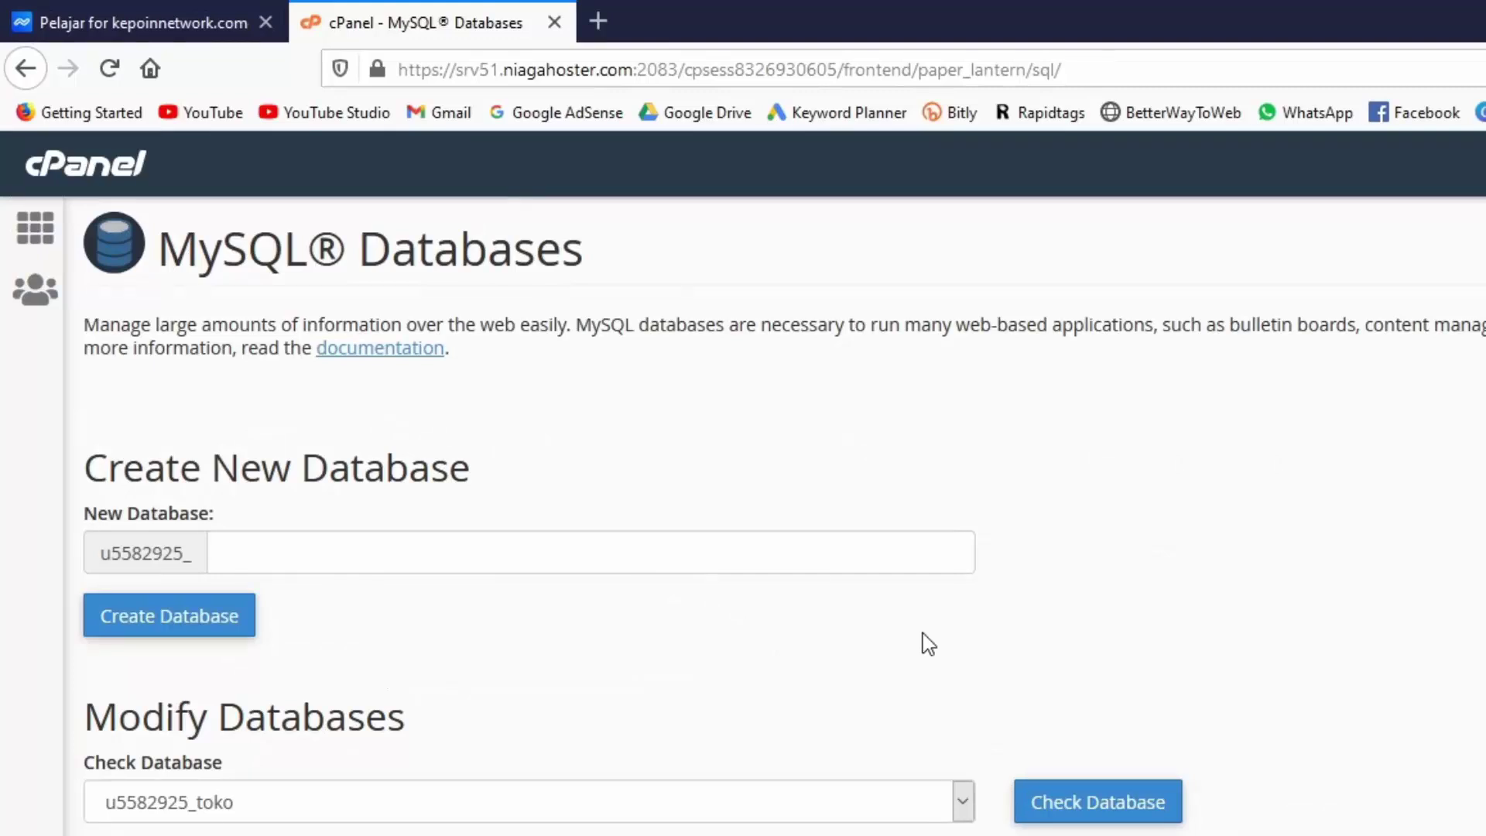
# Open public_html in File Manager and permanently delete all its old files and folders
pyautogui.click(35, 229)
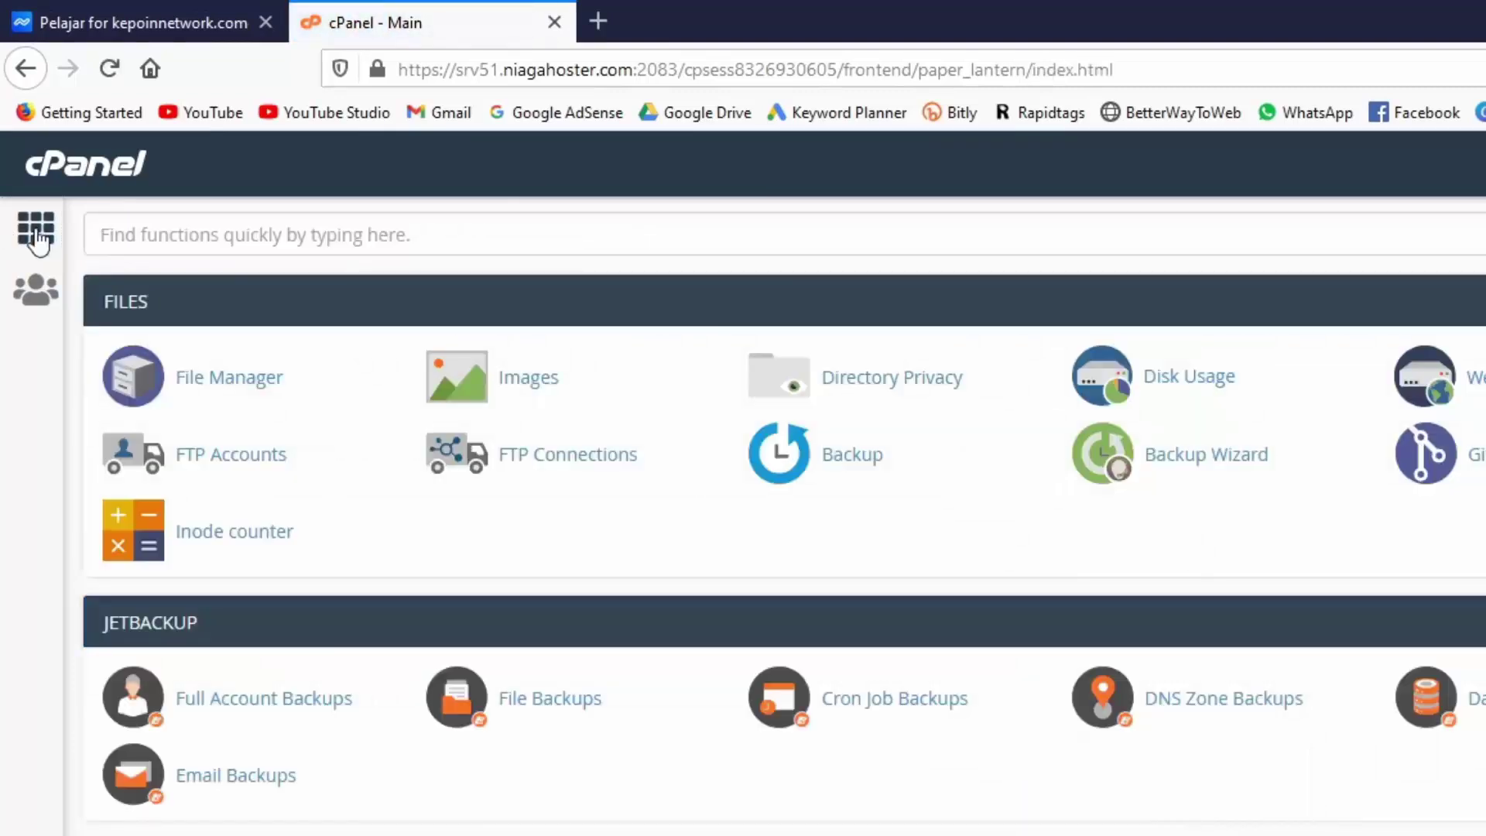
pyautogui.click(220, 383)
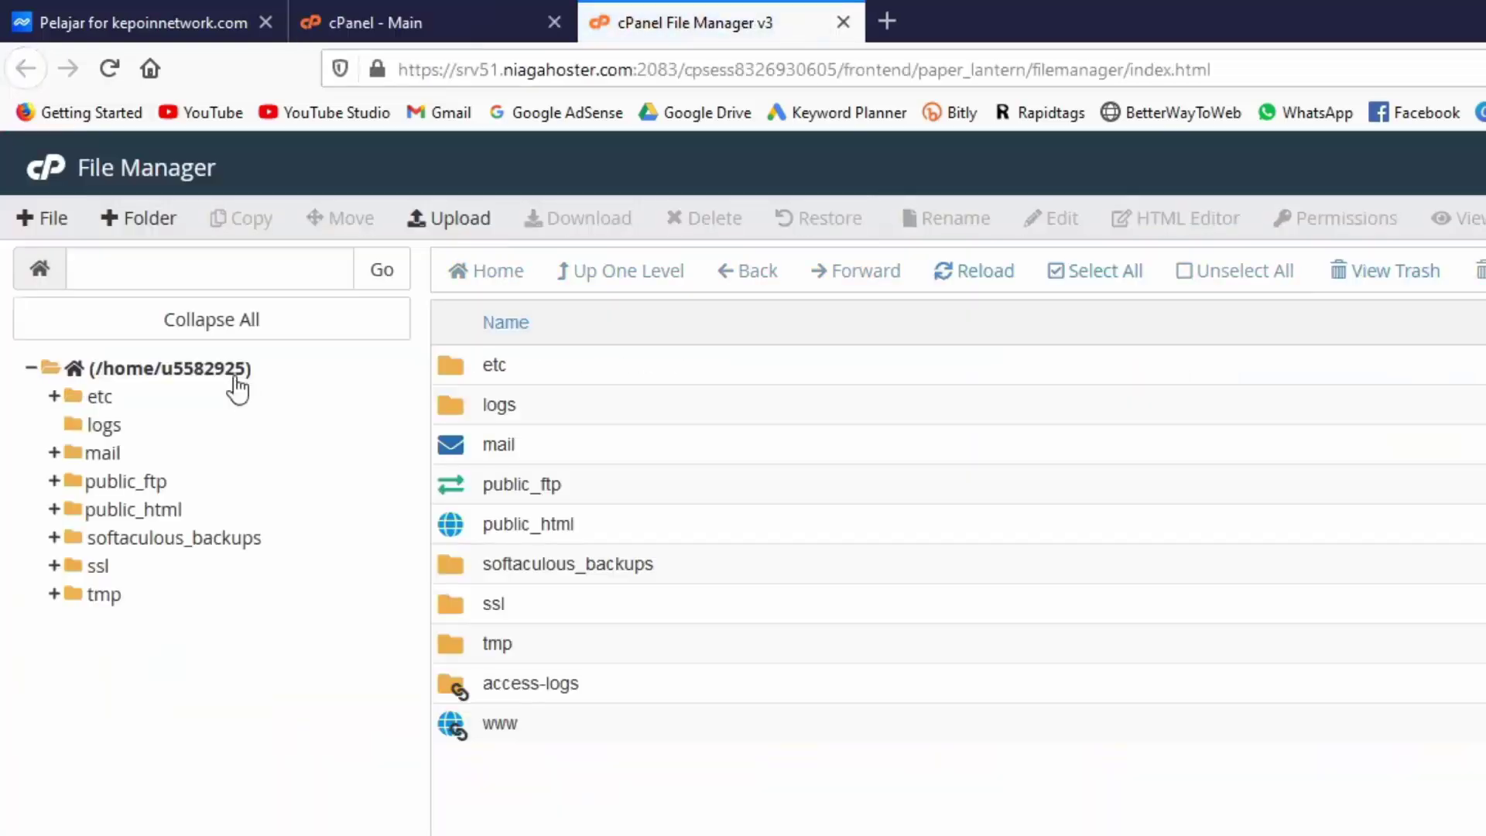
pyautogui.doubleClick(607, 521)
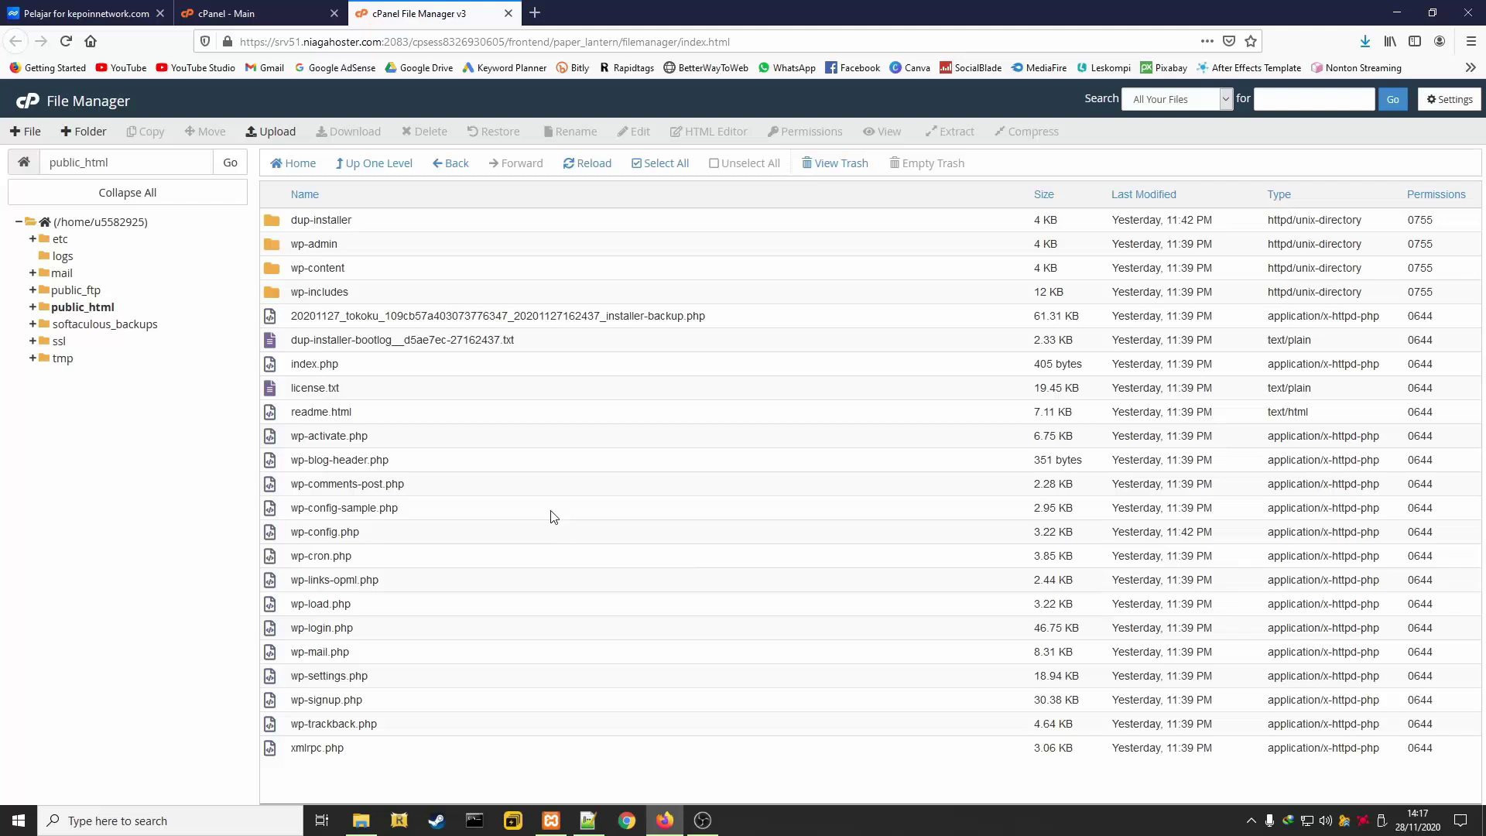
pyautogui.click(469, 224)
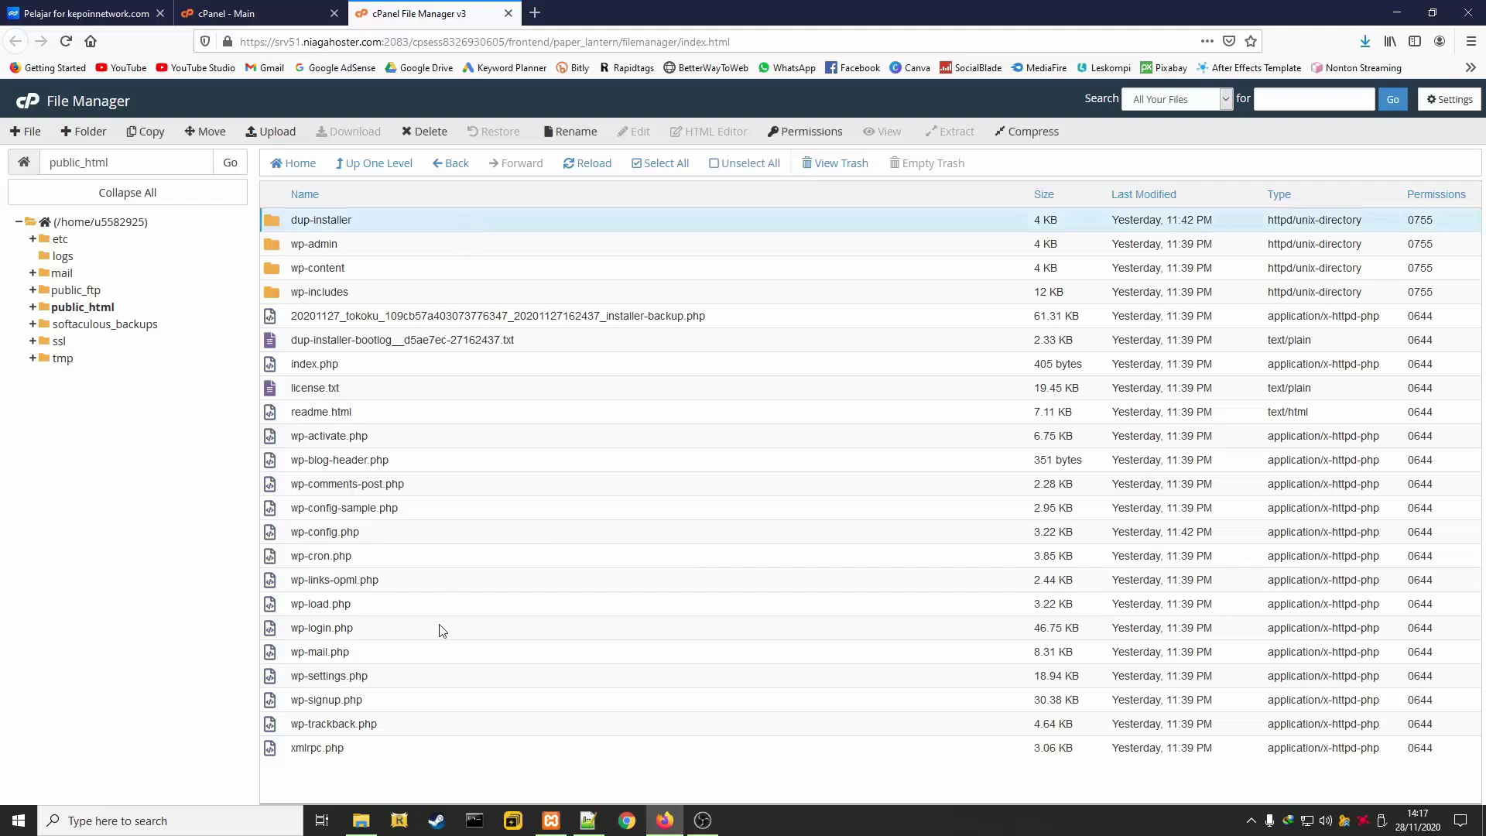
pyautogui.hotkey('ctrl', 'a')
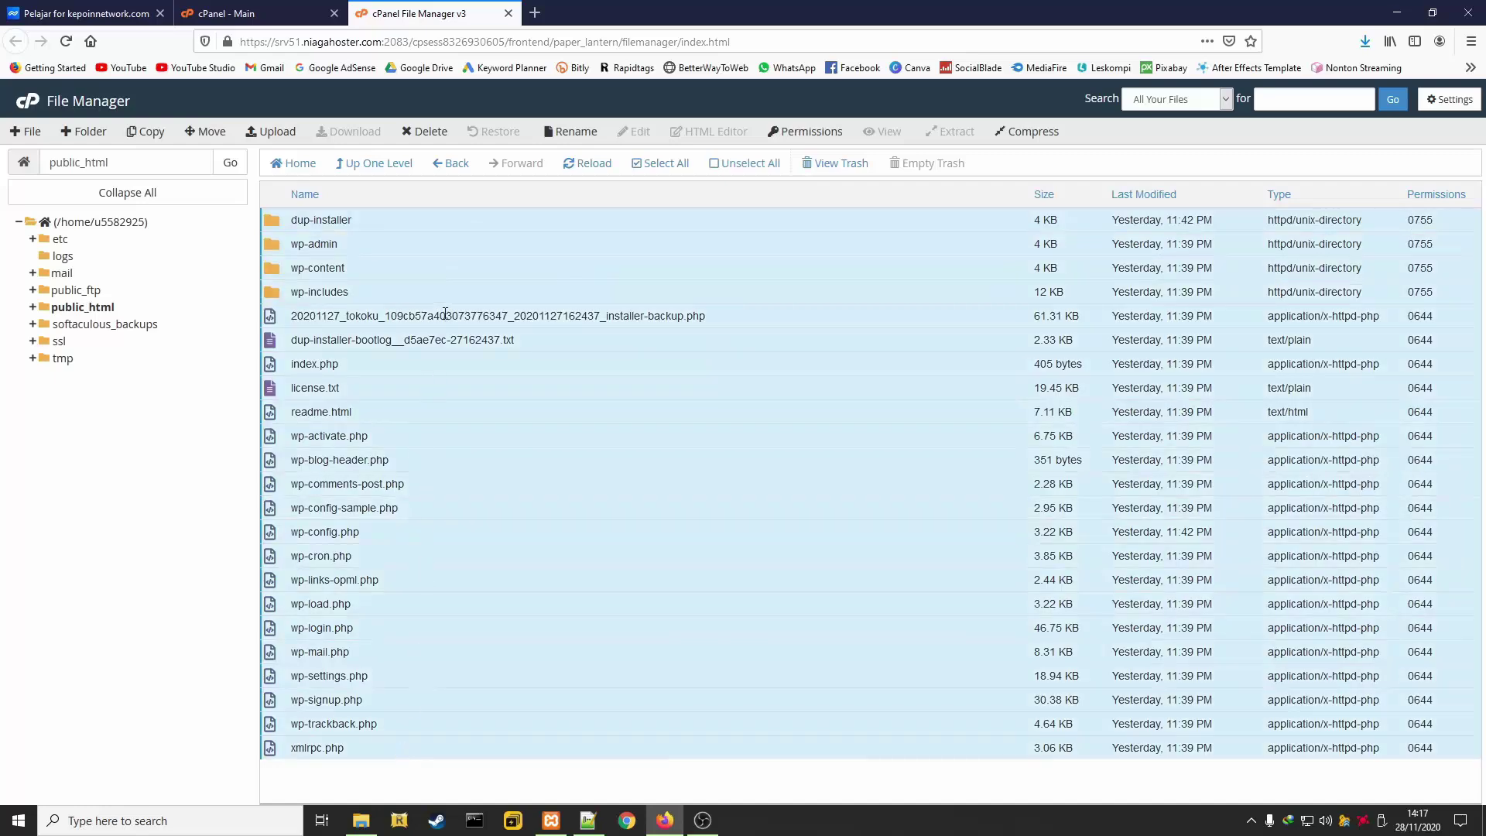
pyautogui.rightClick(447, 318)
pyautogui.click(484, 484)
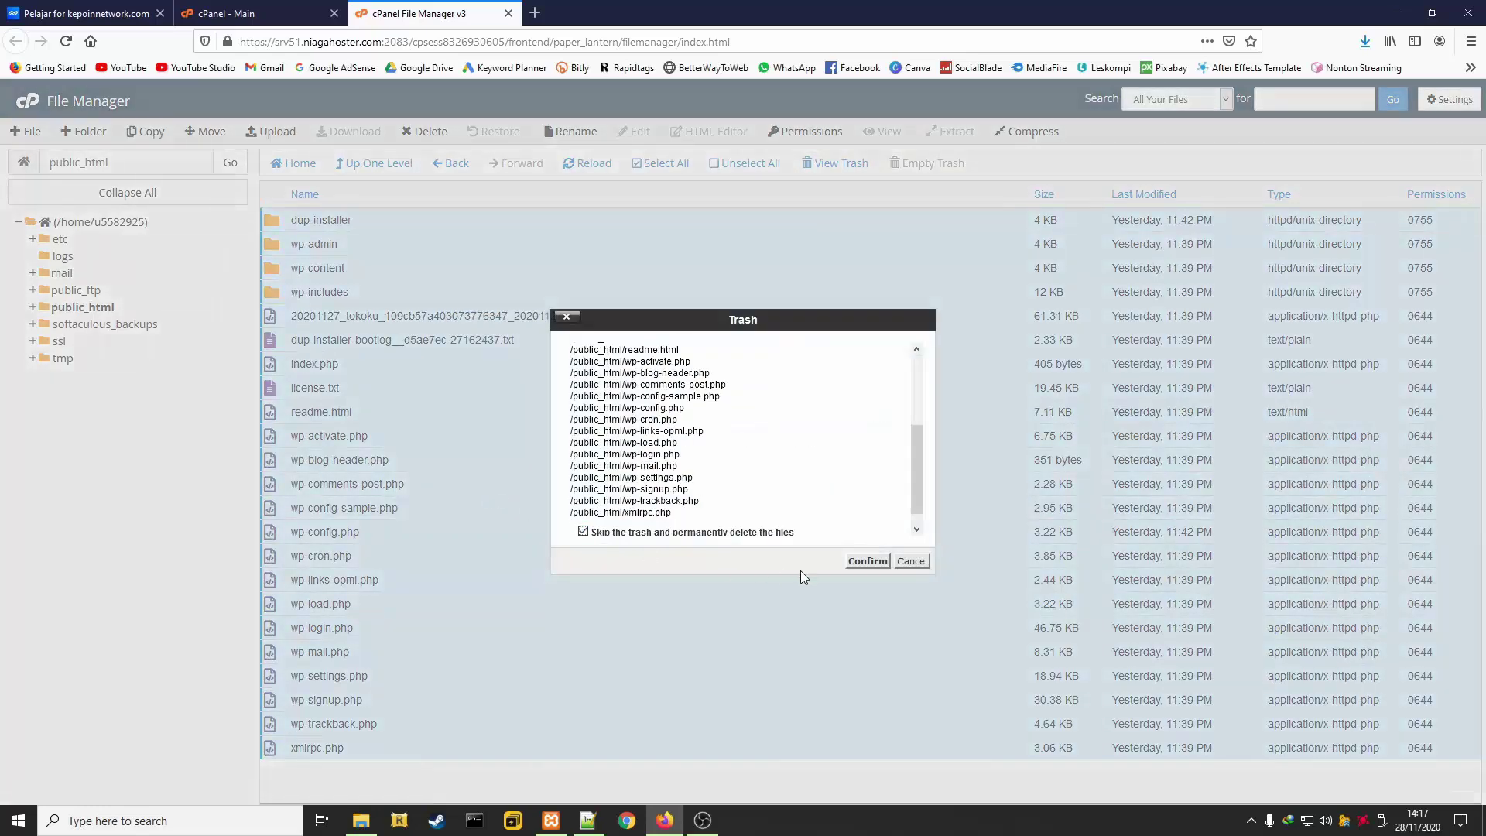
pyautogui.click(856, 560)
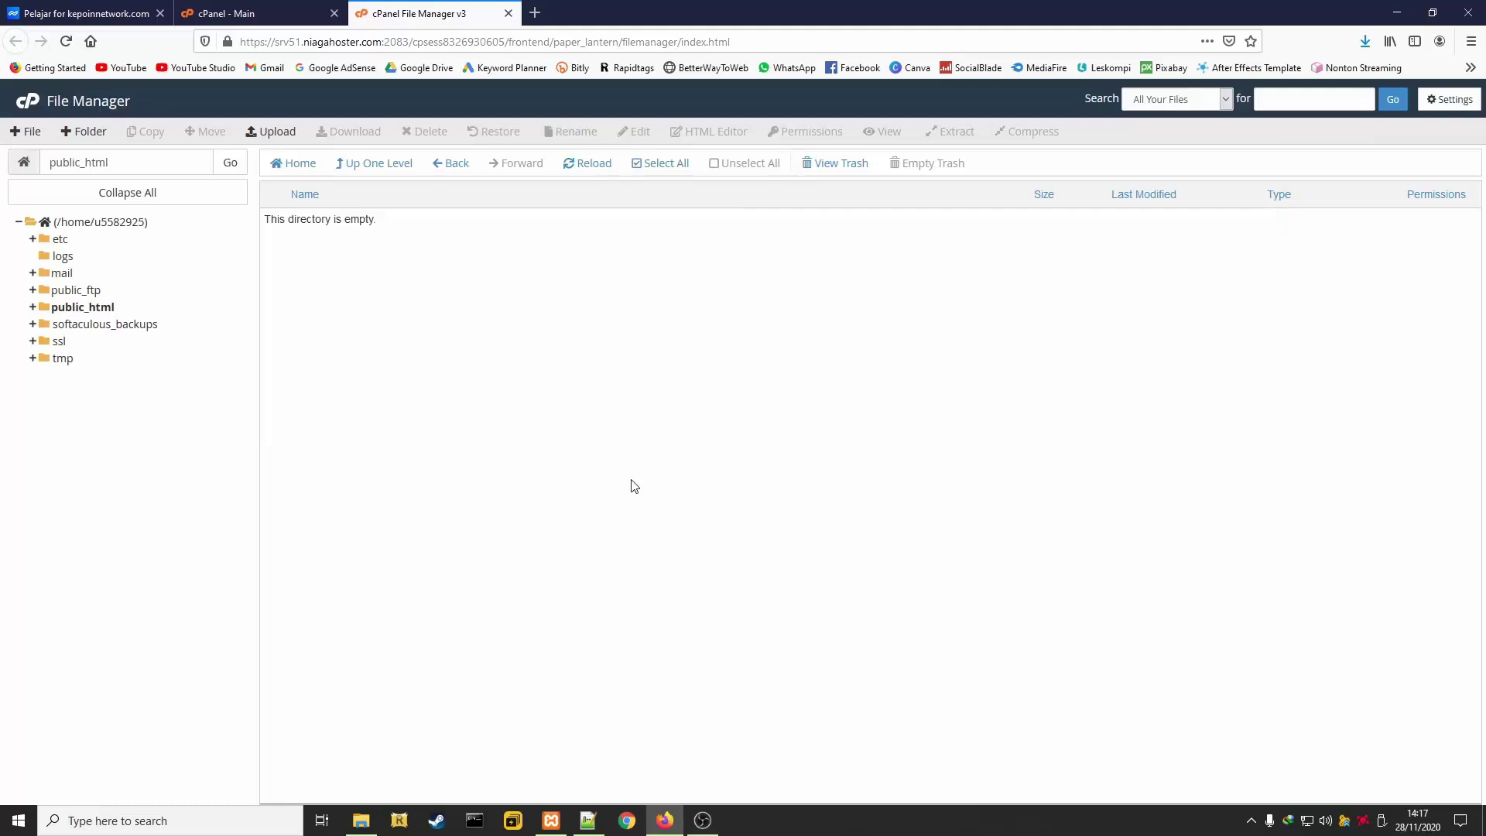
# Locate installer.php and the archive in Downloads, then open the public_html Upload page
pyautogui.click(369, 825)
pyautogui.moveTo(855, 217); pyautogui.dragTo(674, 118)
pyautogui.click(729, 619)
pyautogui.click(667, 822)
pyautogui.click(272, 136)
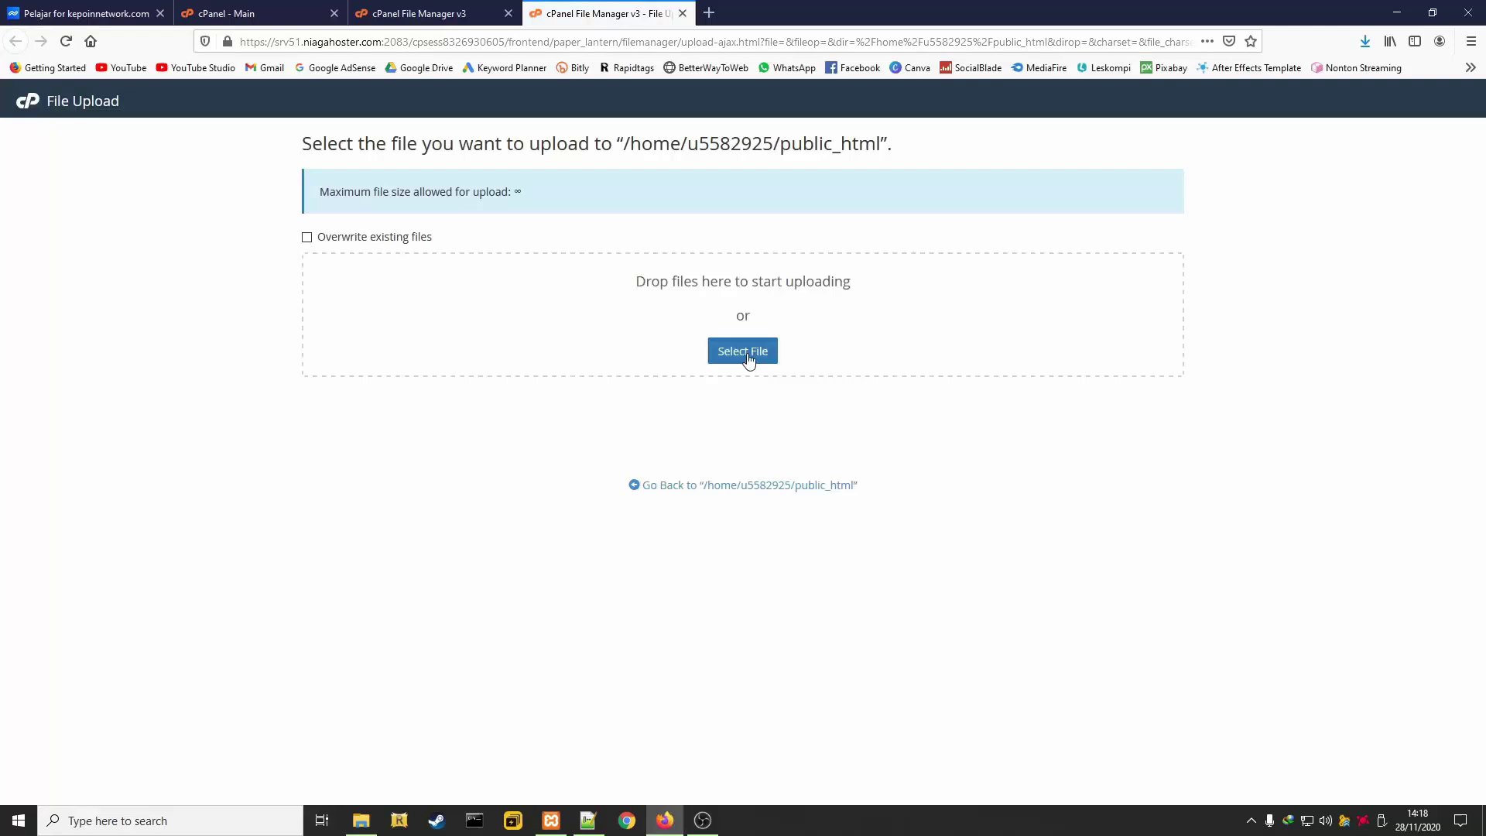
# Upload installer.php and the tokoku archive zip to public_html
pyautogui.click(746, 353)
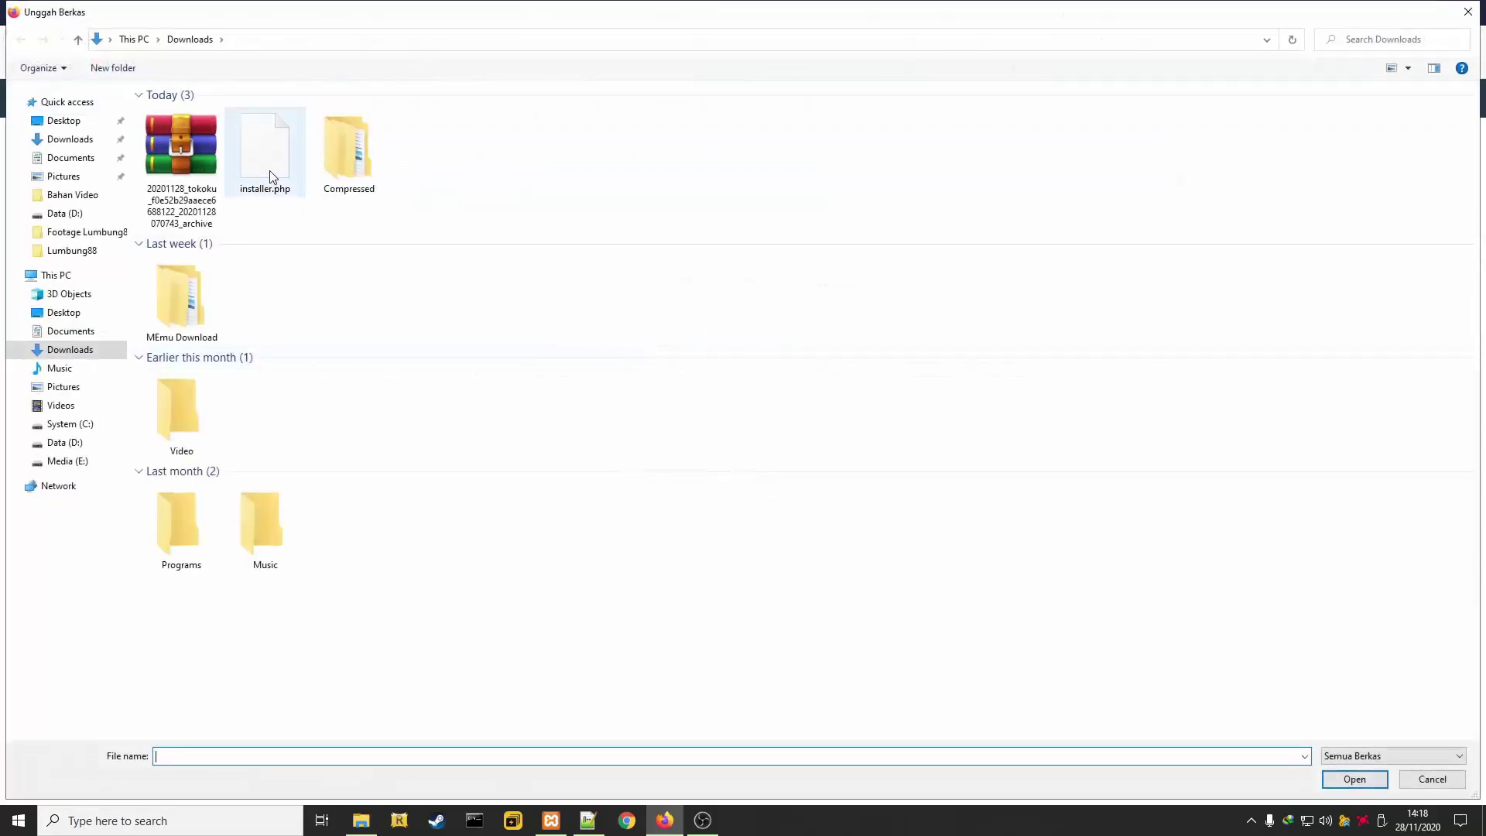
pyautogui.click(275, 192)
pyautogui.click(1354, 779)
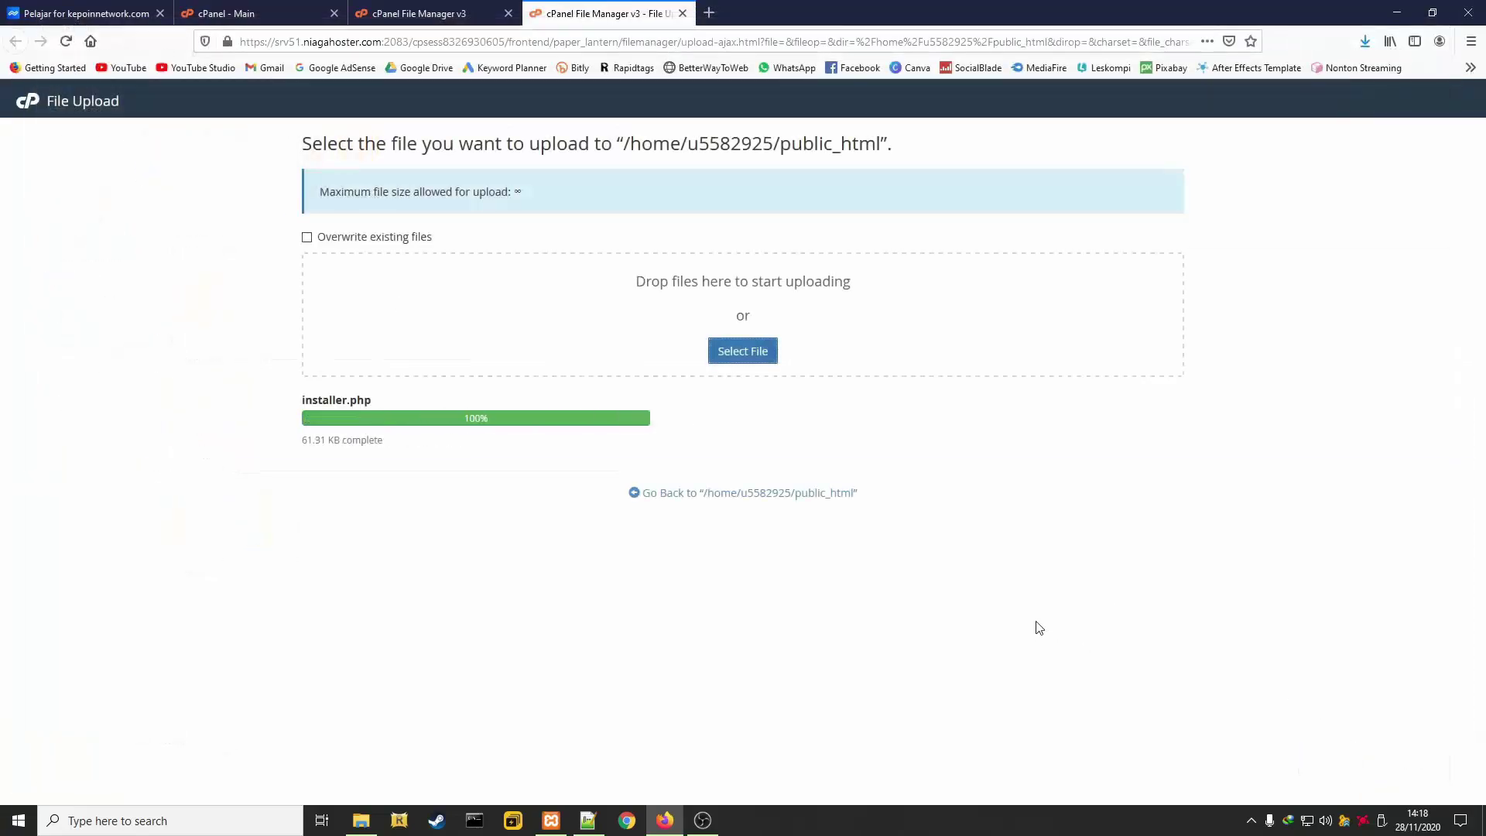
pyautogui.click(738, 350)
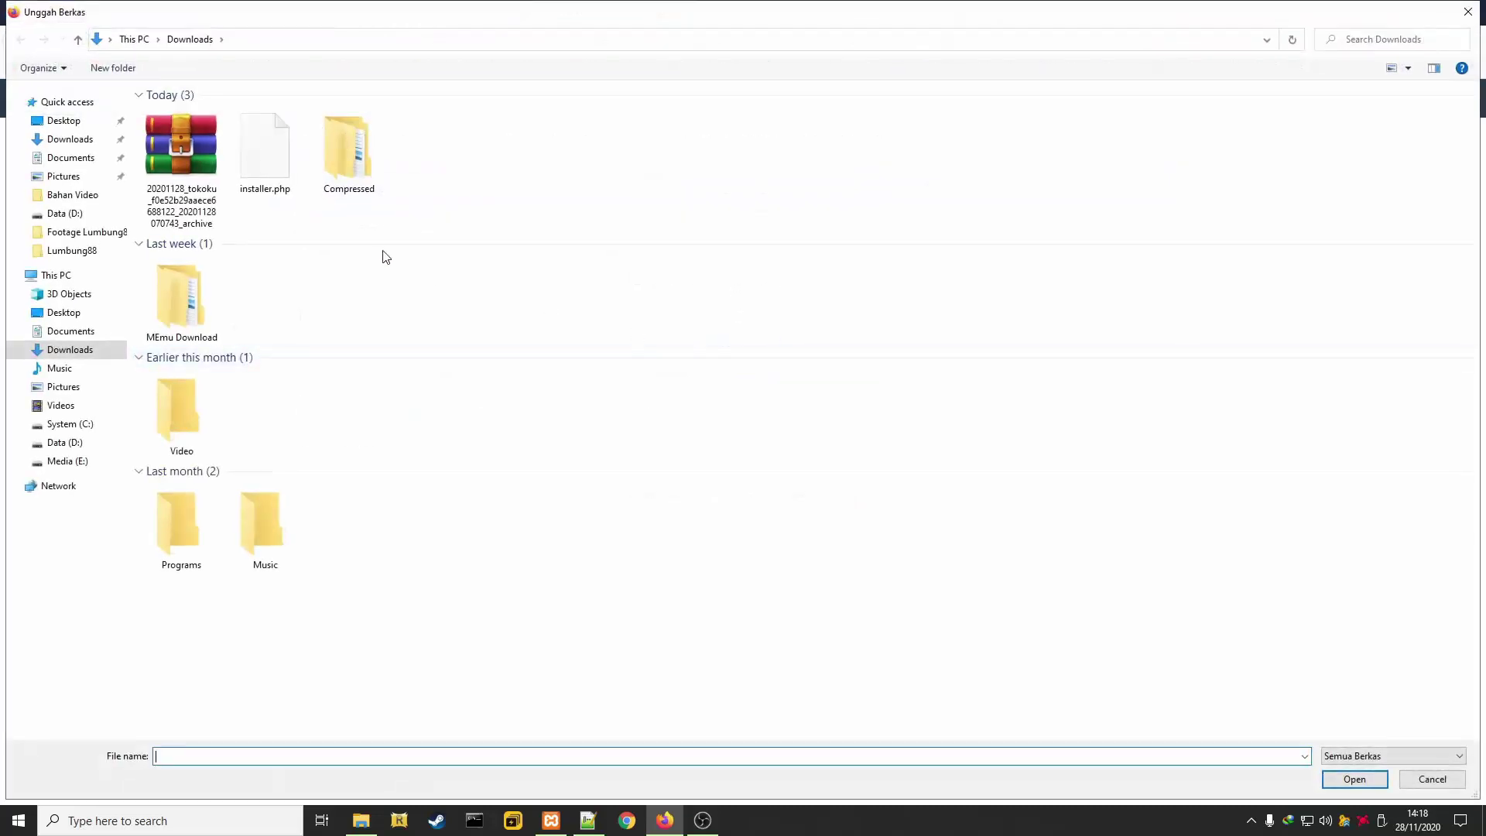
pyautogui.click(177, 173)
pyautogui.click(1355, 778)
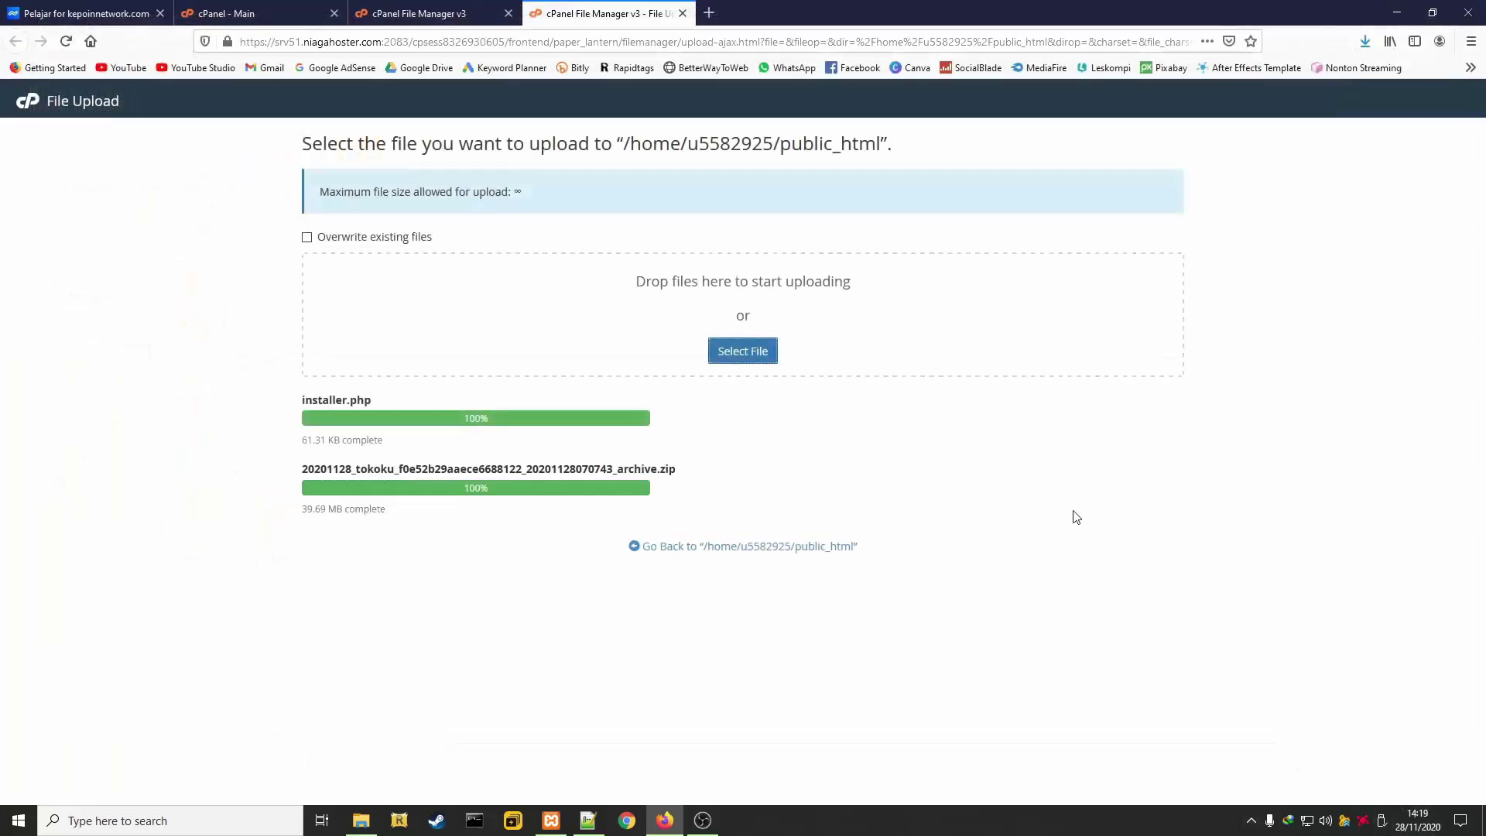
# Return to the public_html listing and enter kepoinnetwork.com/installer.php in a new tab
pyautogui.click(680, 549)
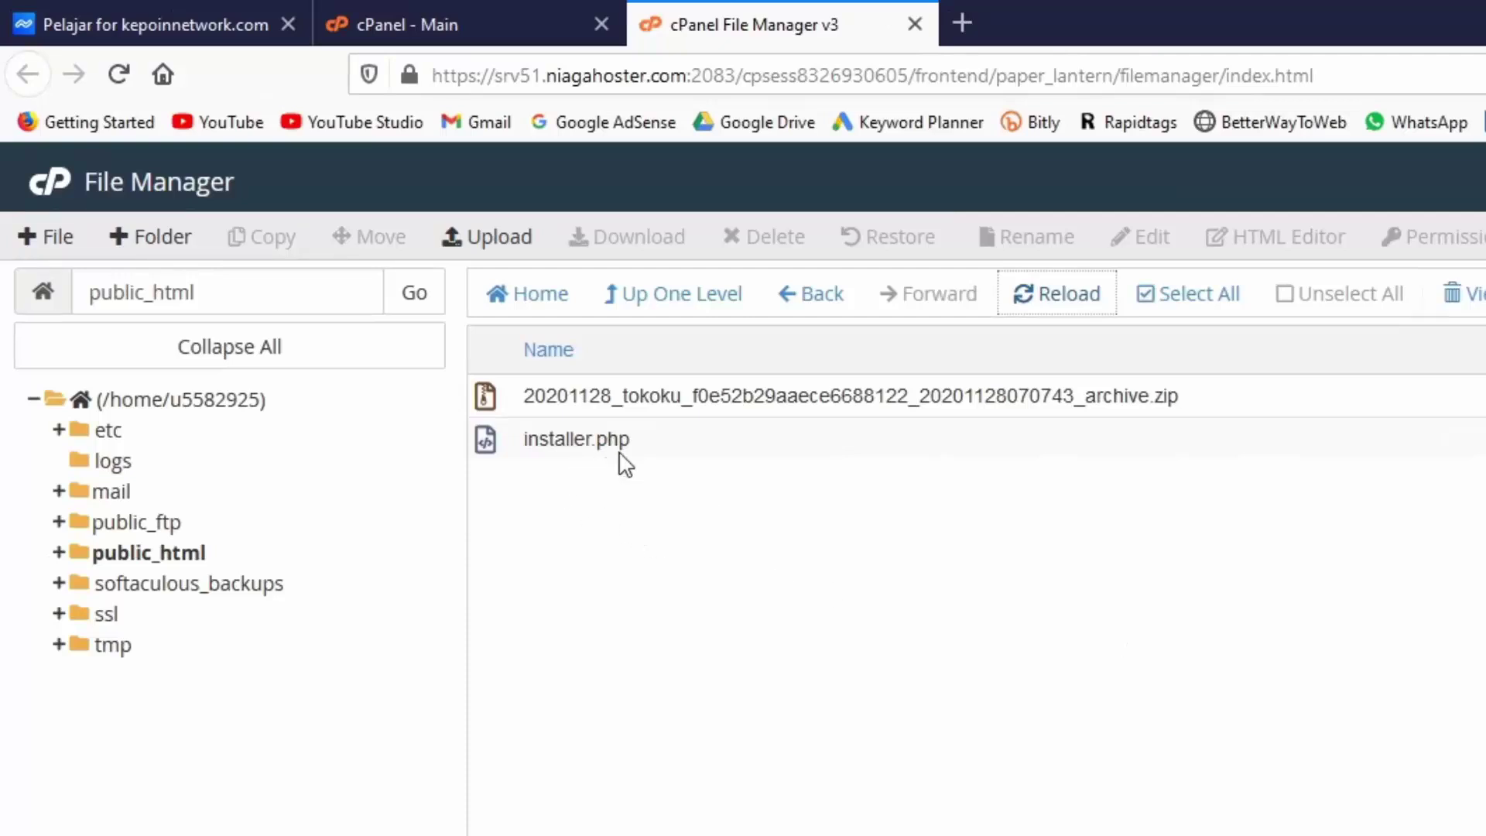
pyautogui.click(964, 32)
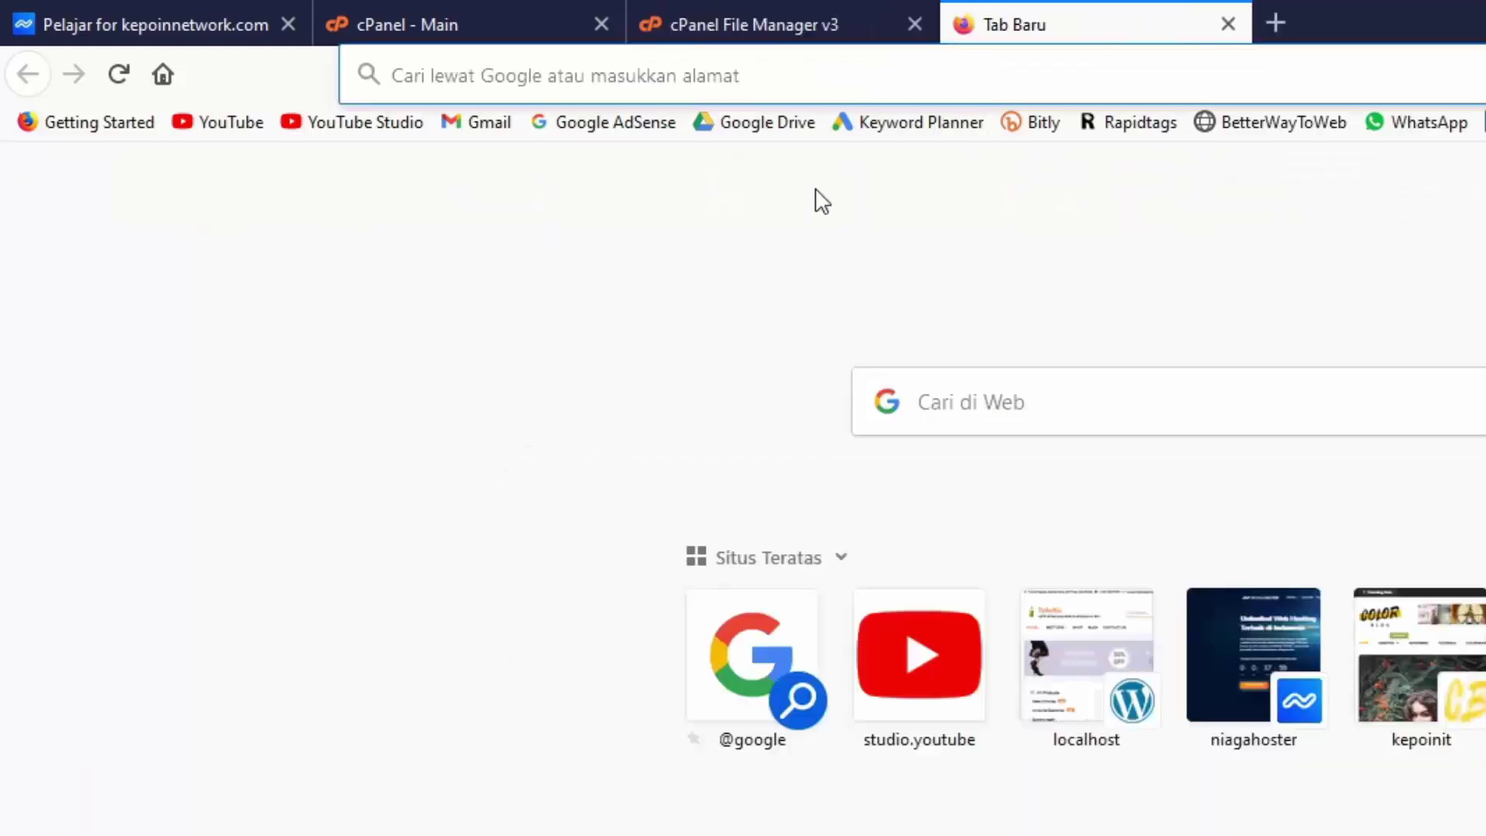
pyautogui.write('kepoin')
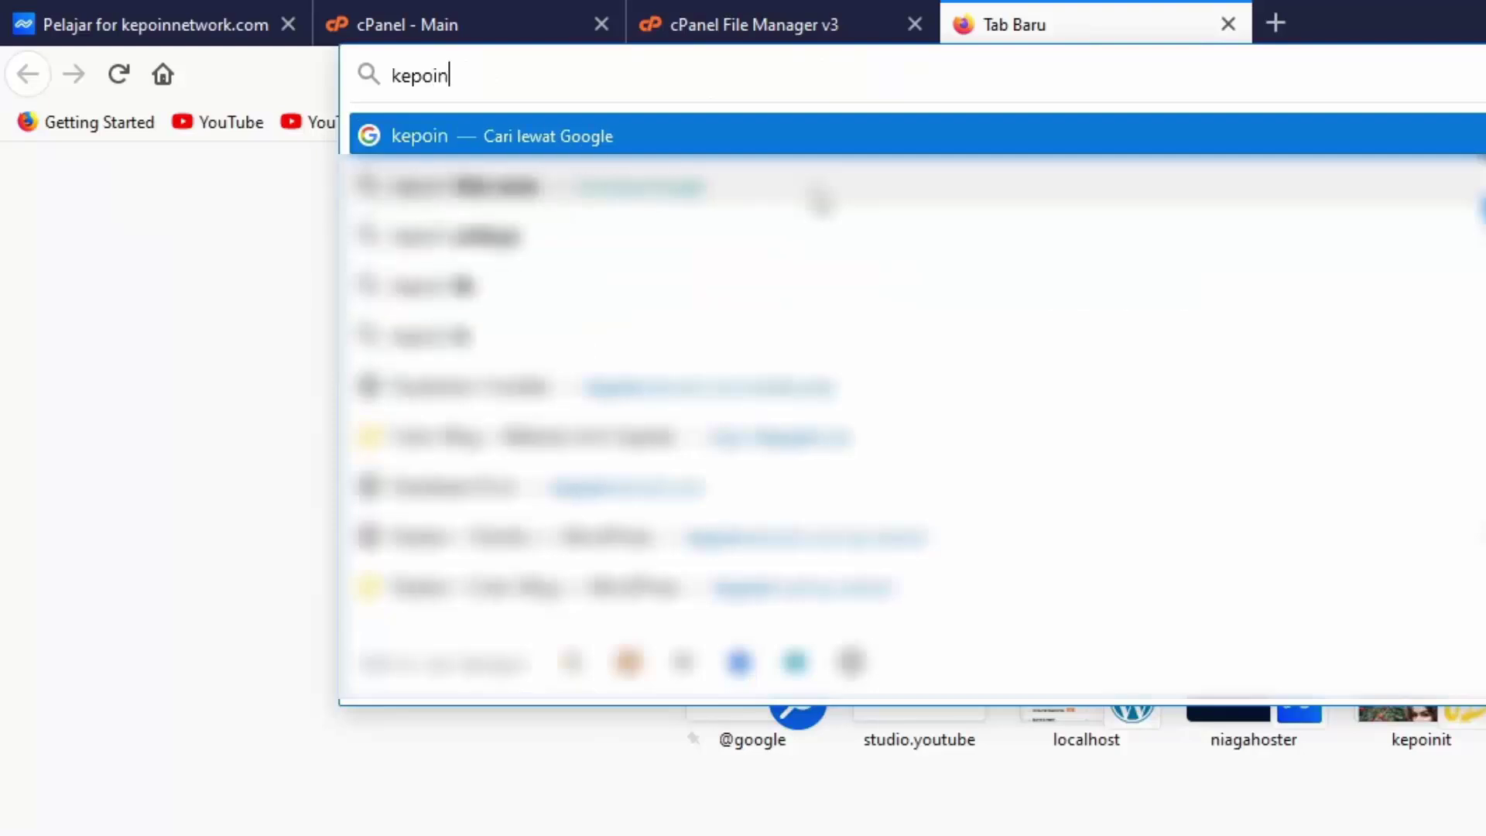
pyautogui.write('networ')
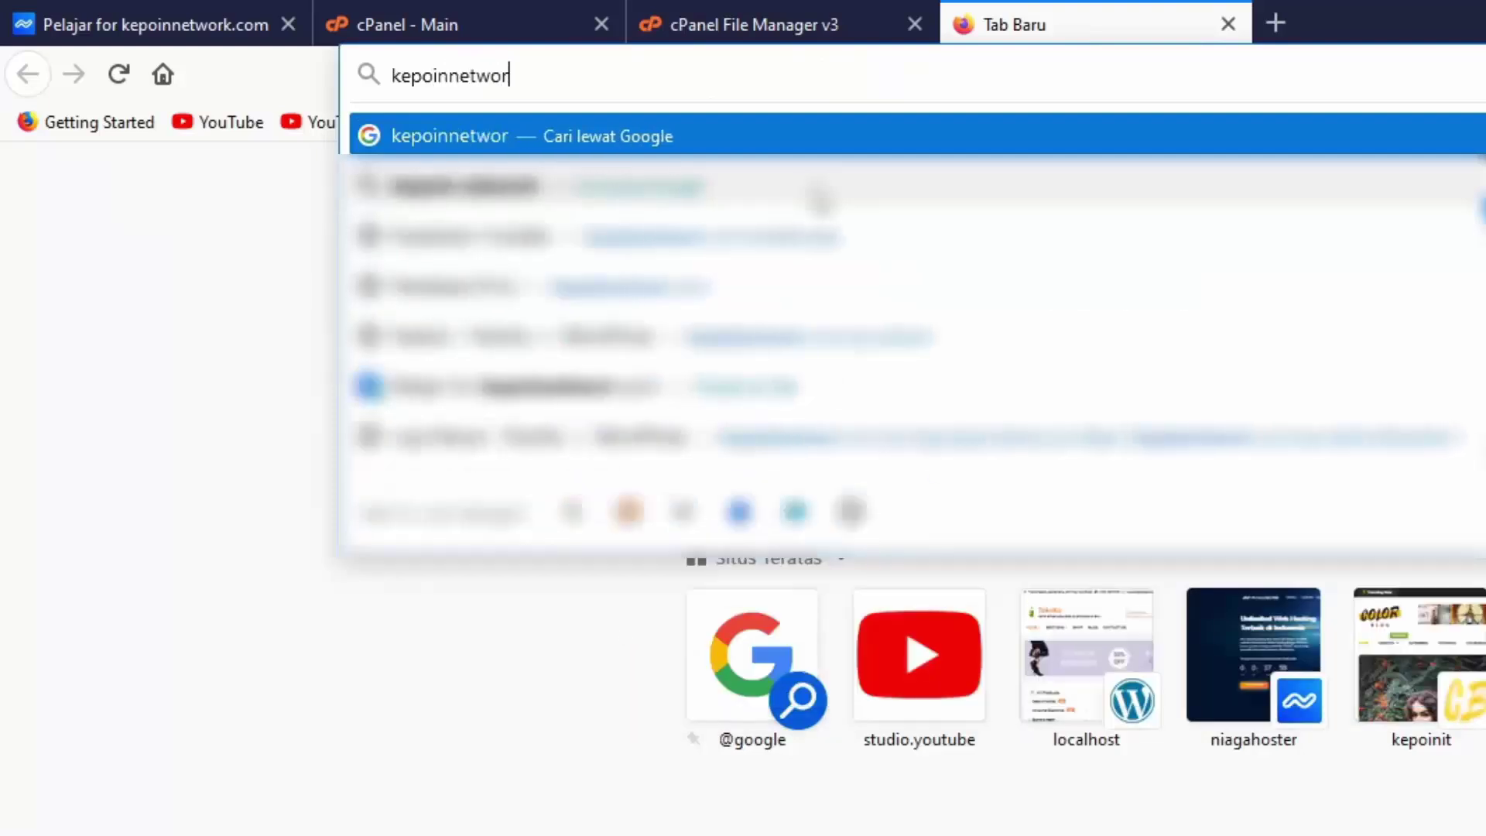
pyautogui.write('k.com')
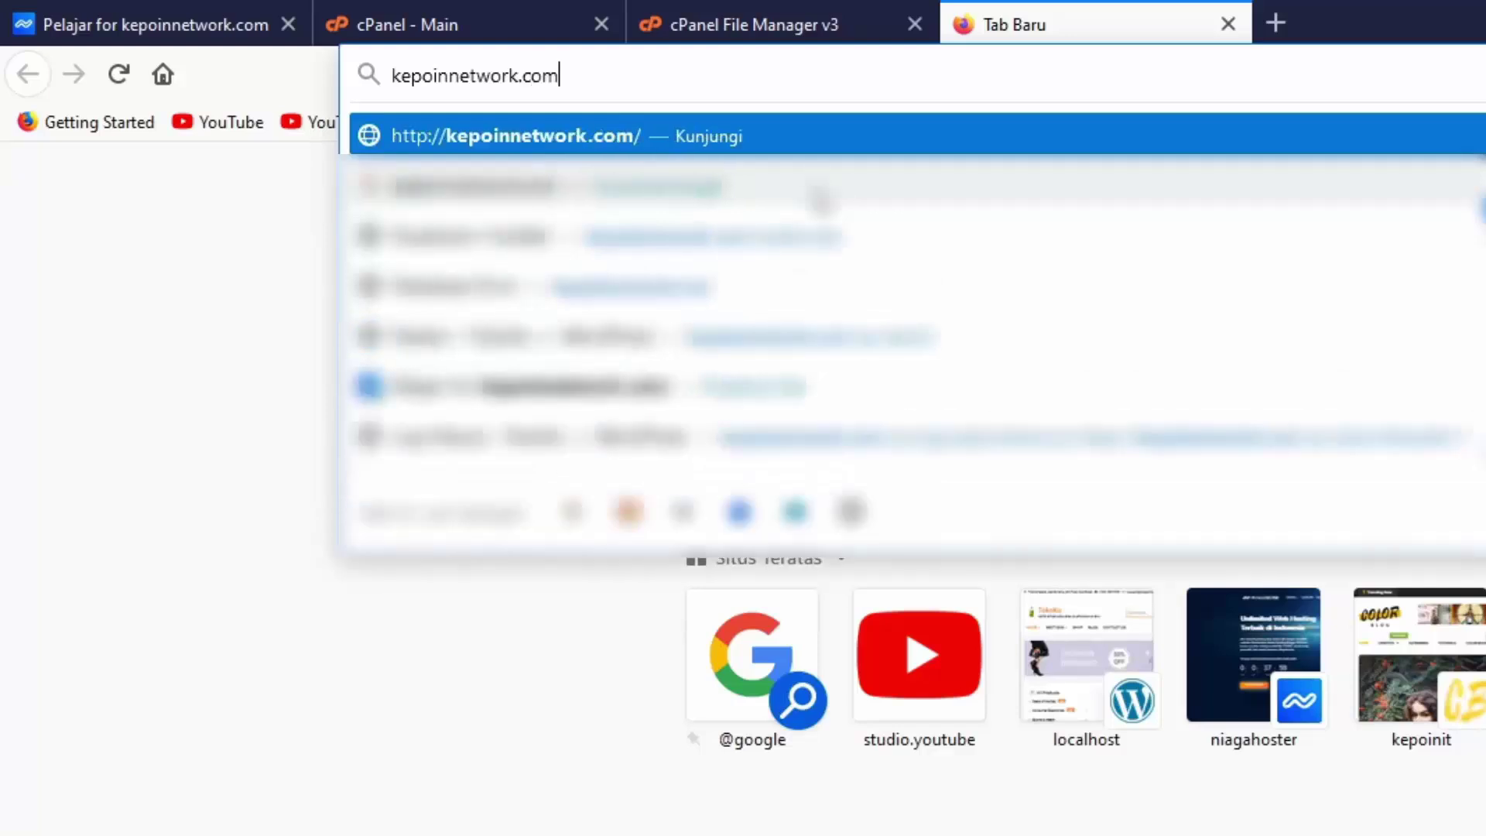
pyautogui.write('/')
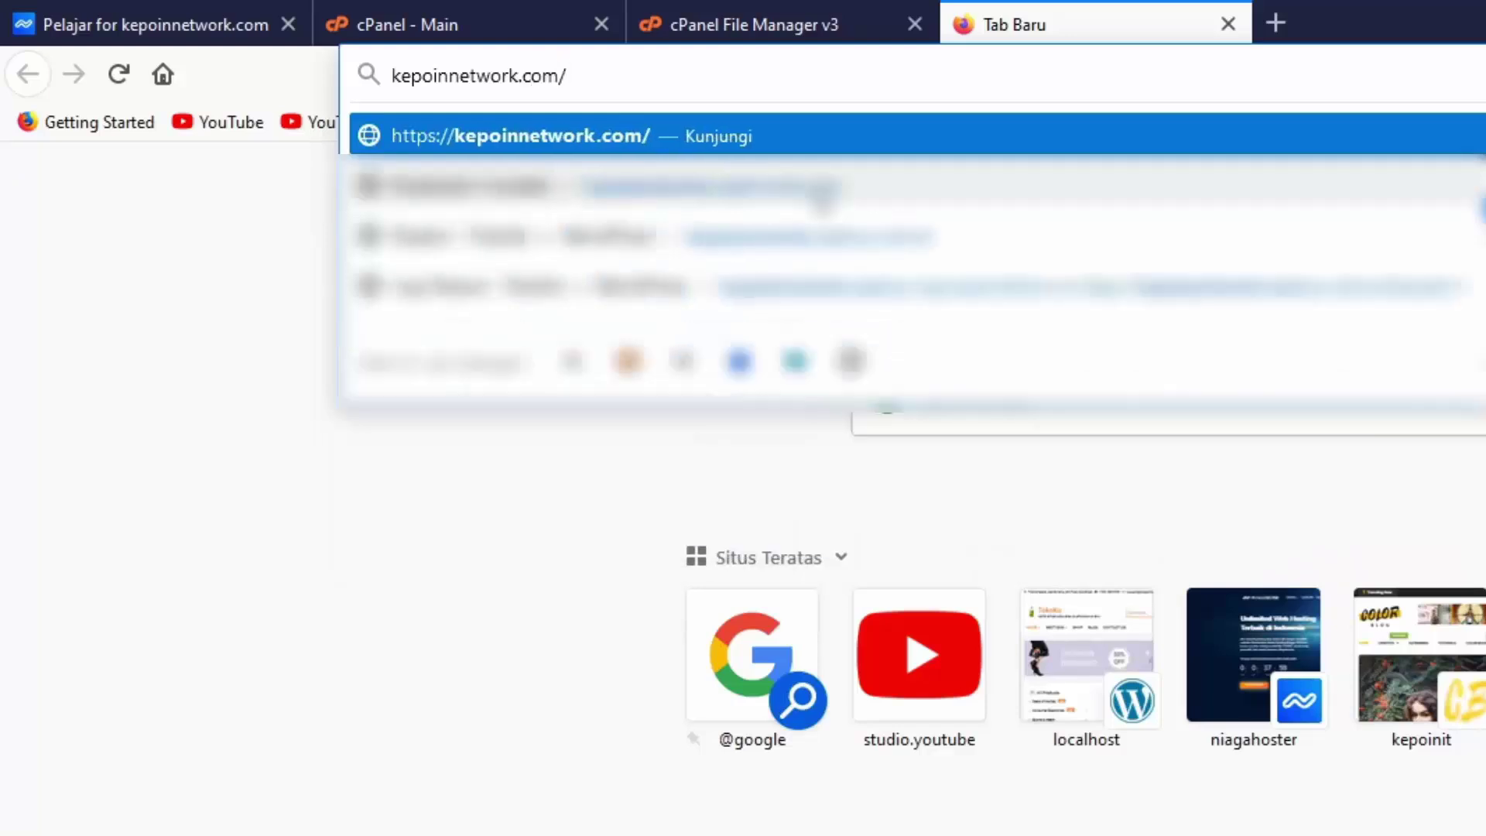
pyautogui.write('i')
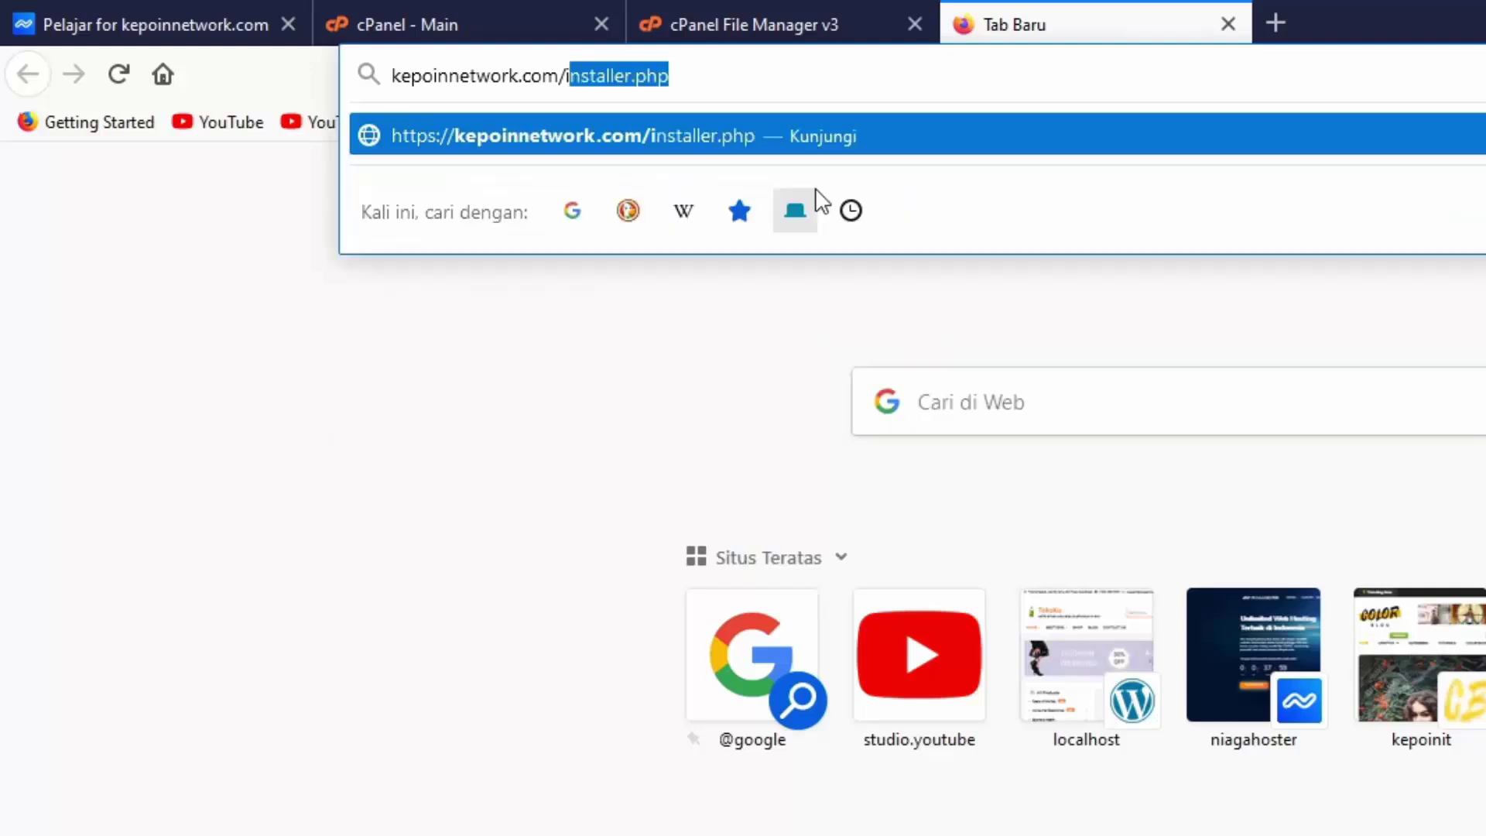
pyautogui.write('nstaller.php')
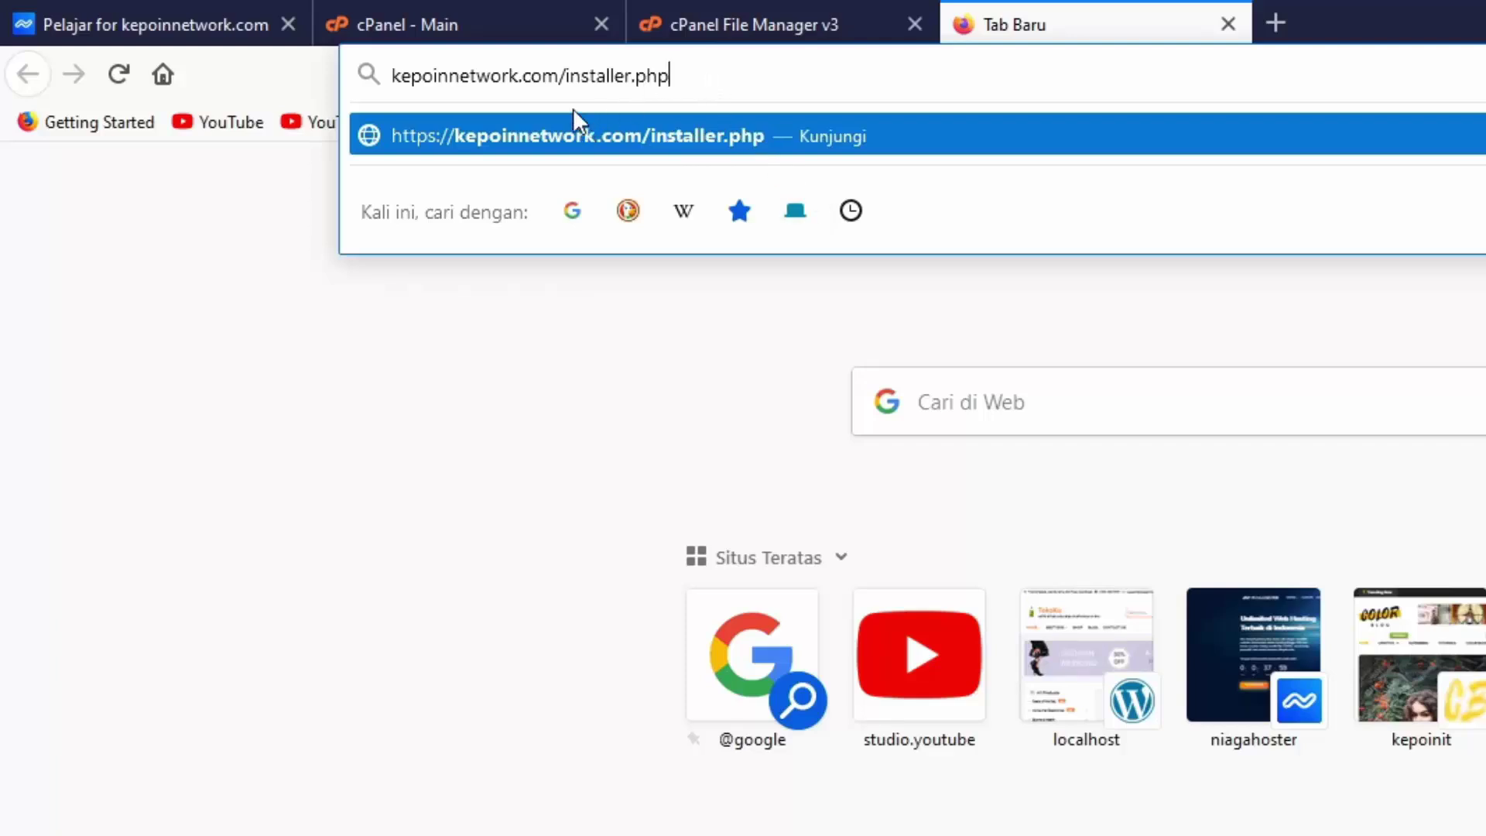
# Check the kepoinnetwork.com/installer.php address and load the Duplicator installer page
pyautogui.moveTo(558, 75); pyautogui.dragTo(391, 75)
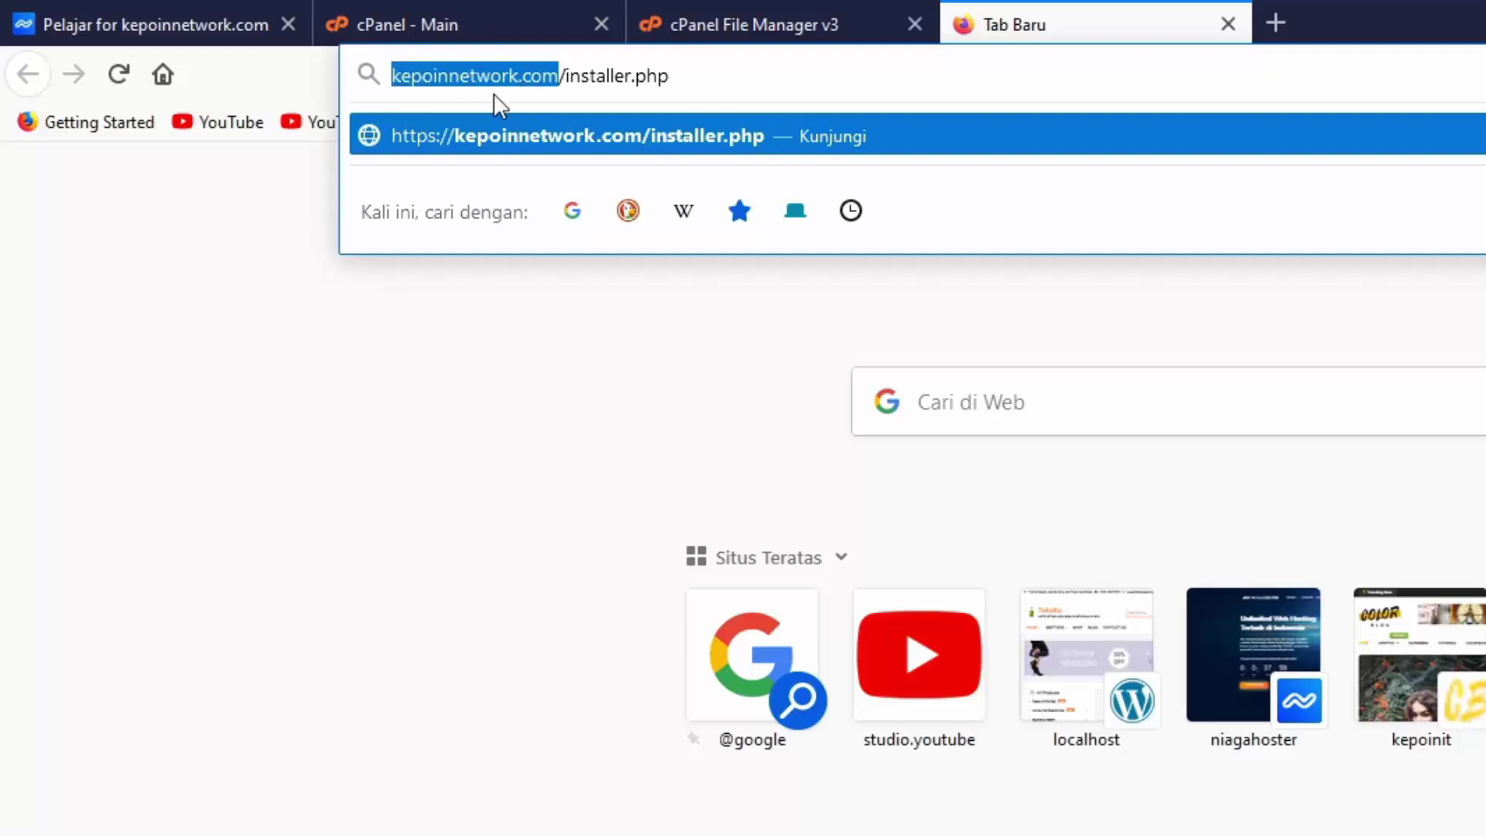
pyautogui.click(620, 75)
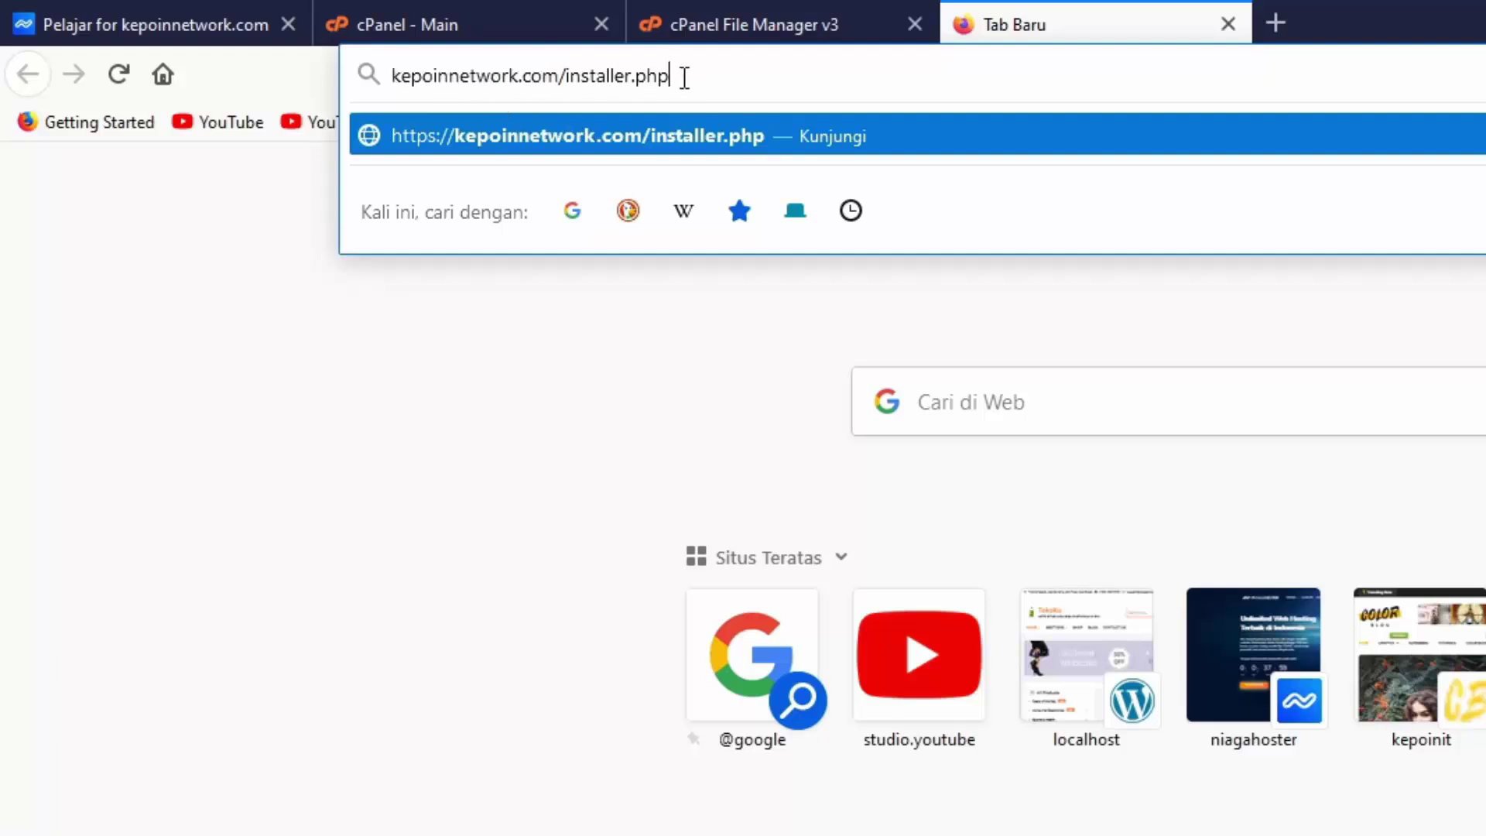
pyautogui.moveTo(684, 78); pyautogui.dragTo(563, 78)
pyautogui.click(718, 81)
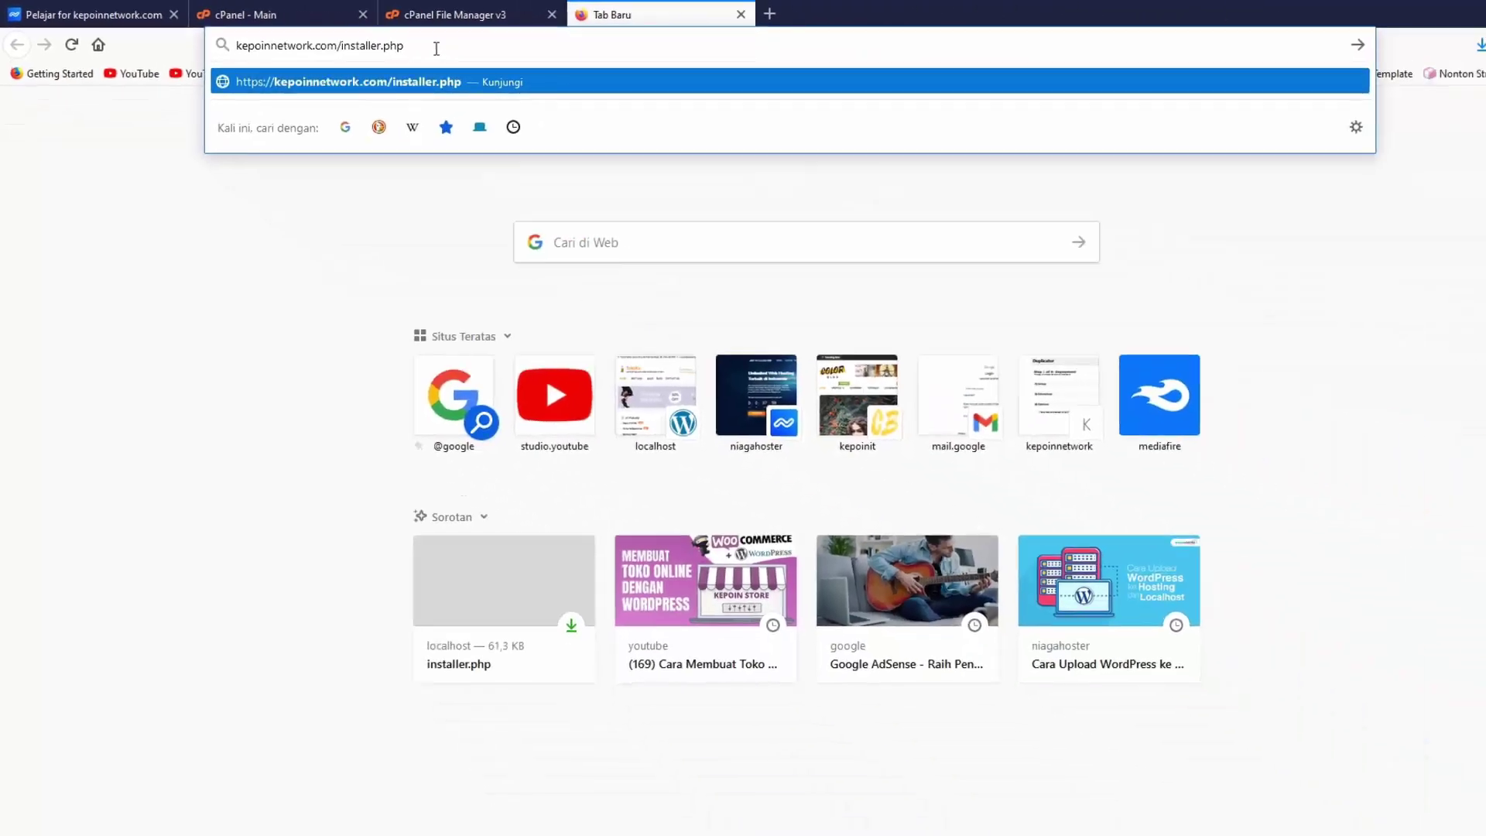
pyautogui.press('Return')
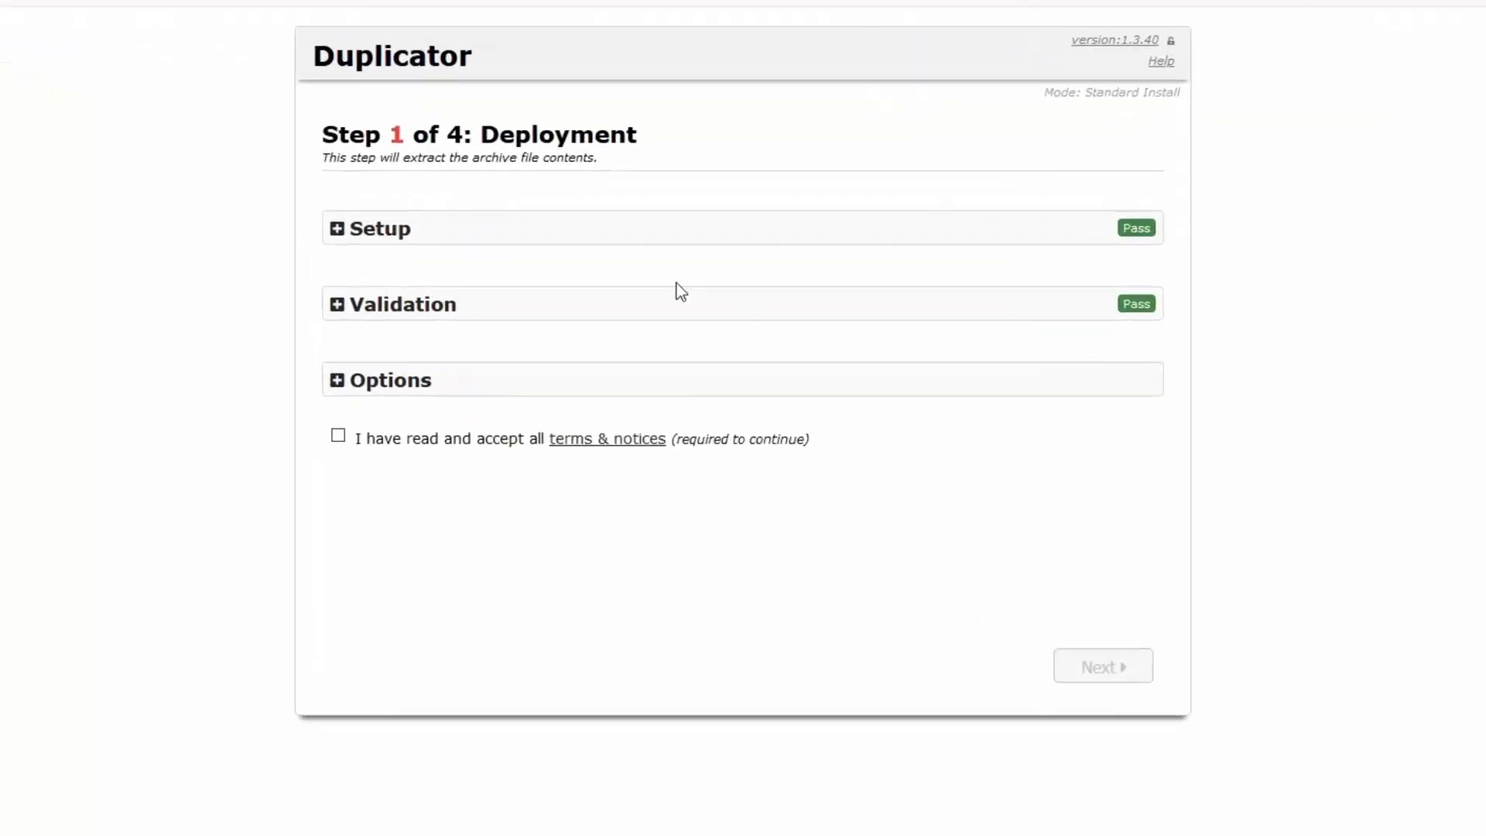
# Accept all terms and notices and start extracting the archive
pyautogui.click(338, 436)
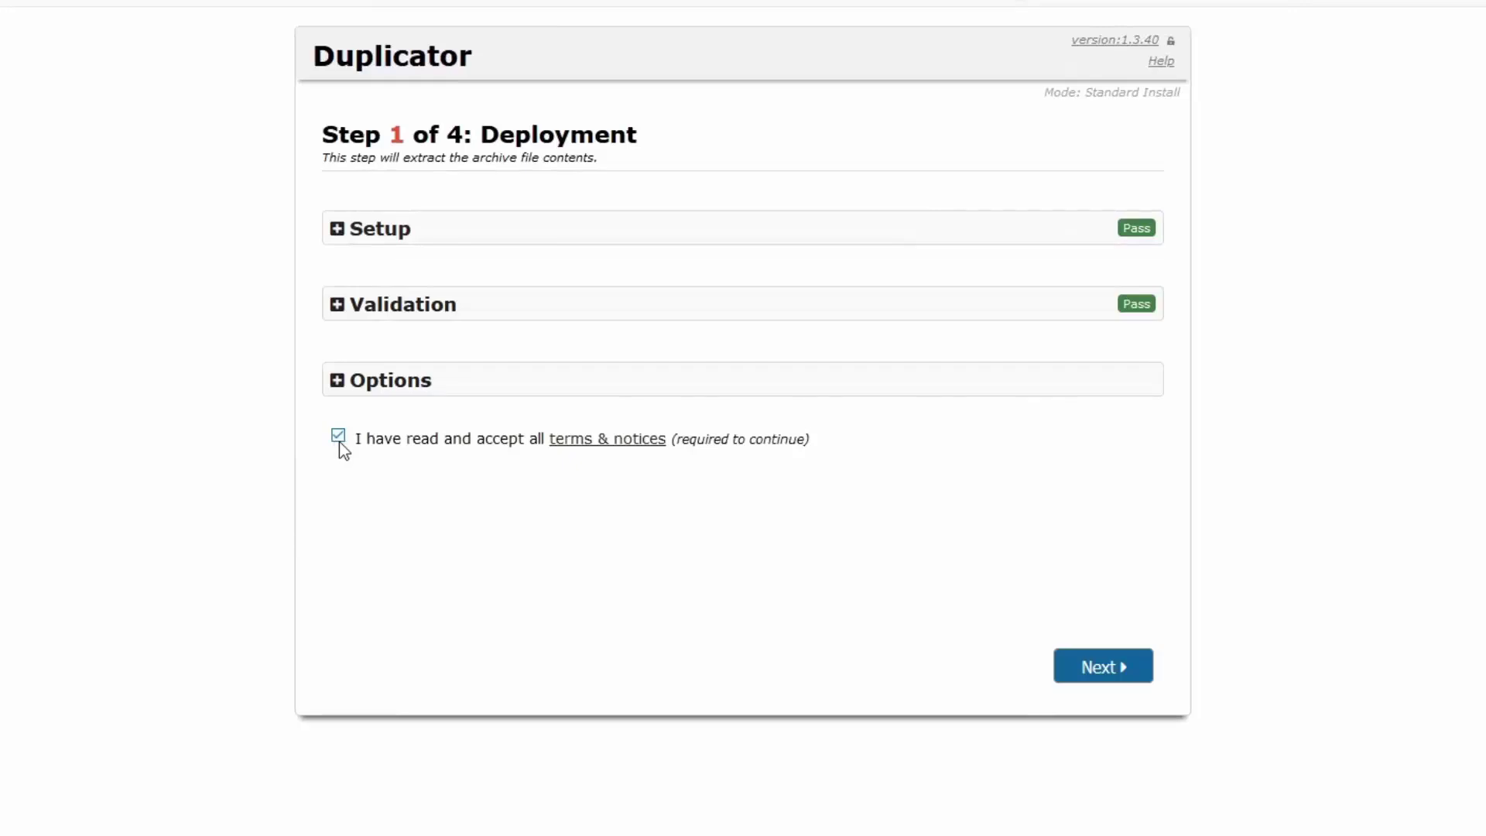
pyautogui.click(1111, 681)
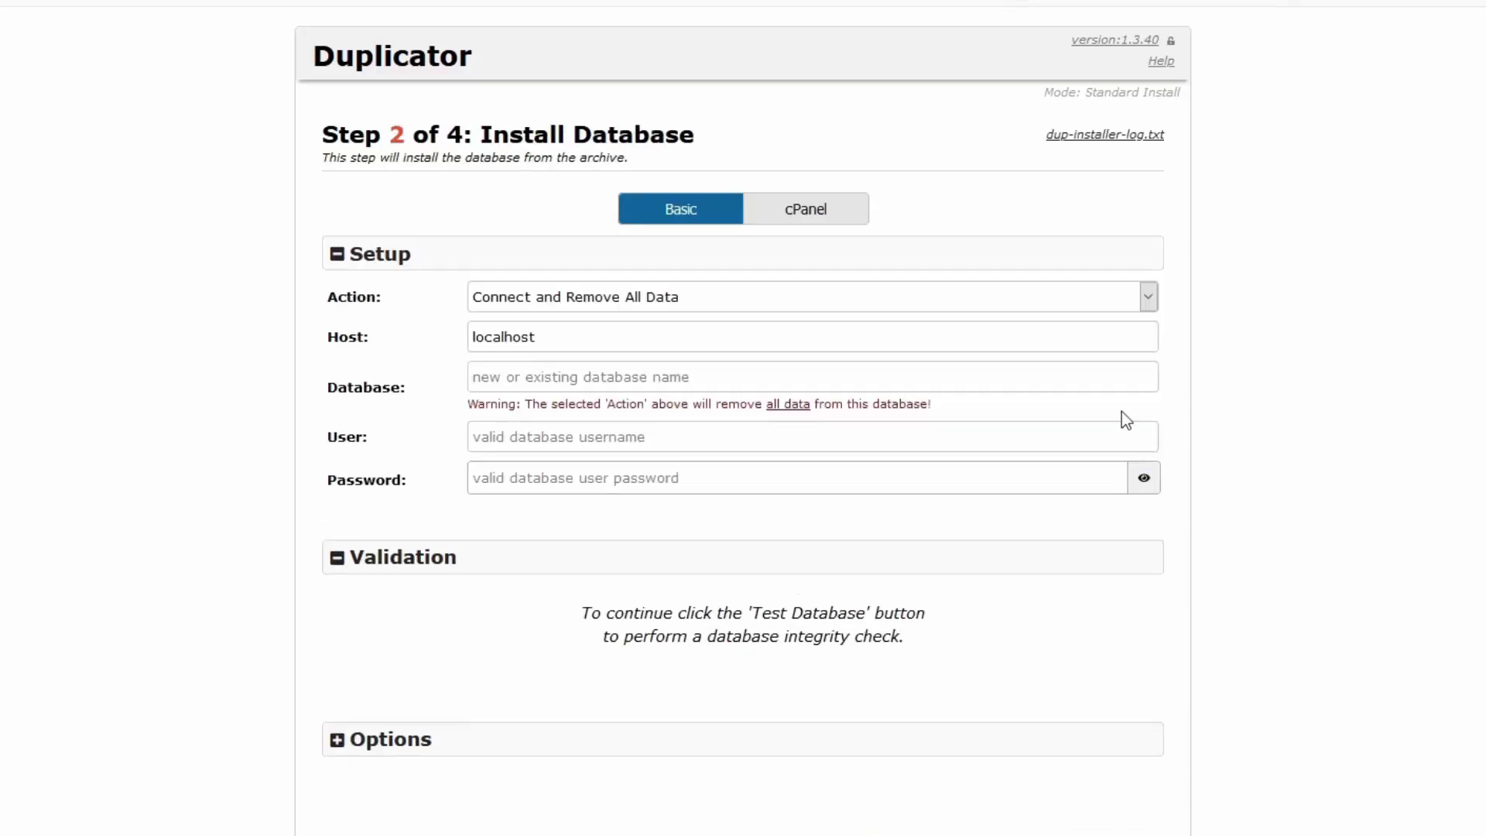
# Keep 'Connect and Remove All Data' as the database action, with host unchanged
pyautogui.click(578, 307)
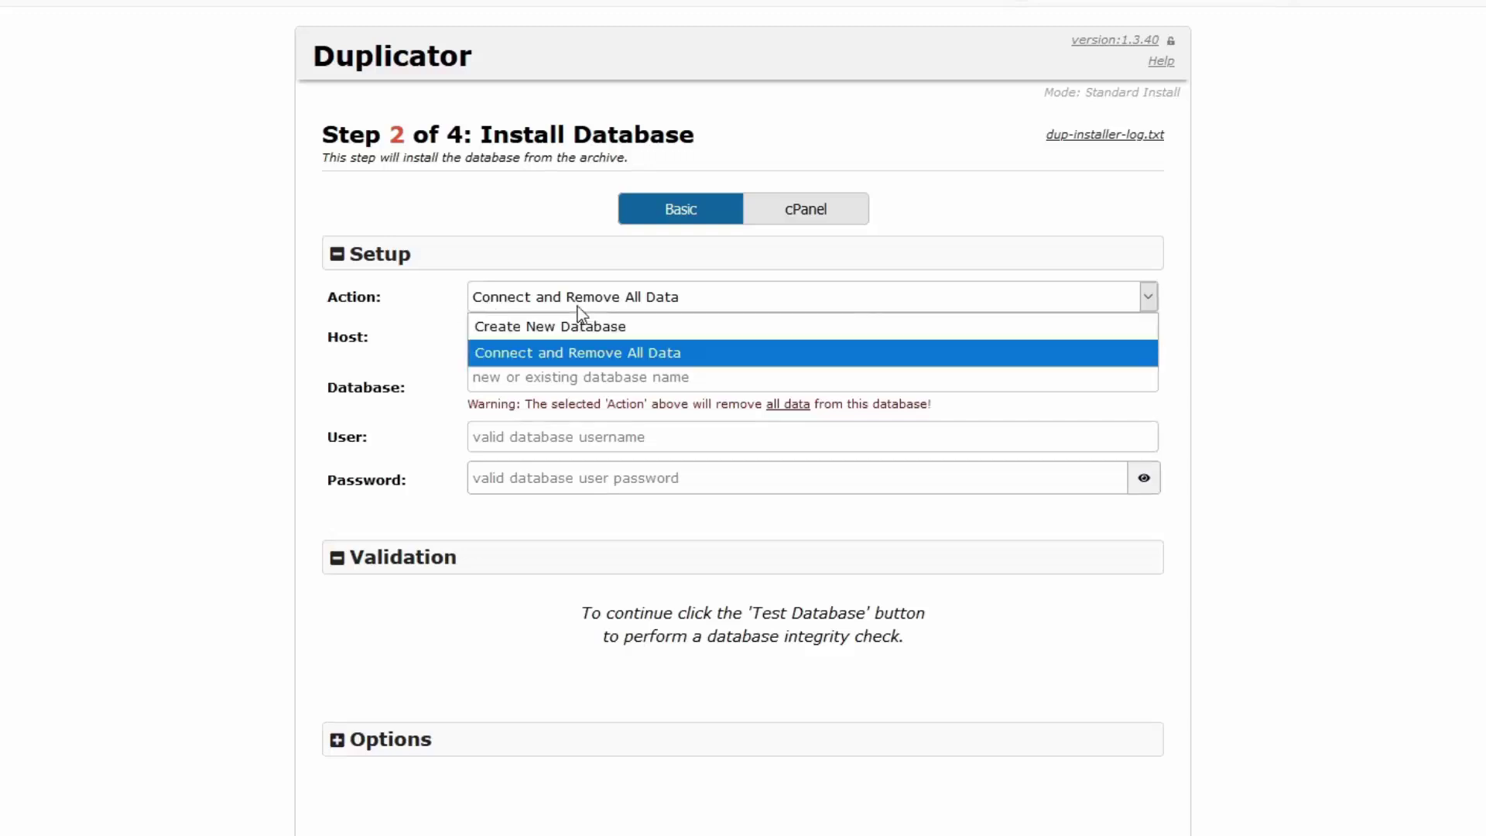
pyautogui.click(596, 353)
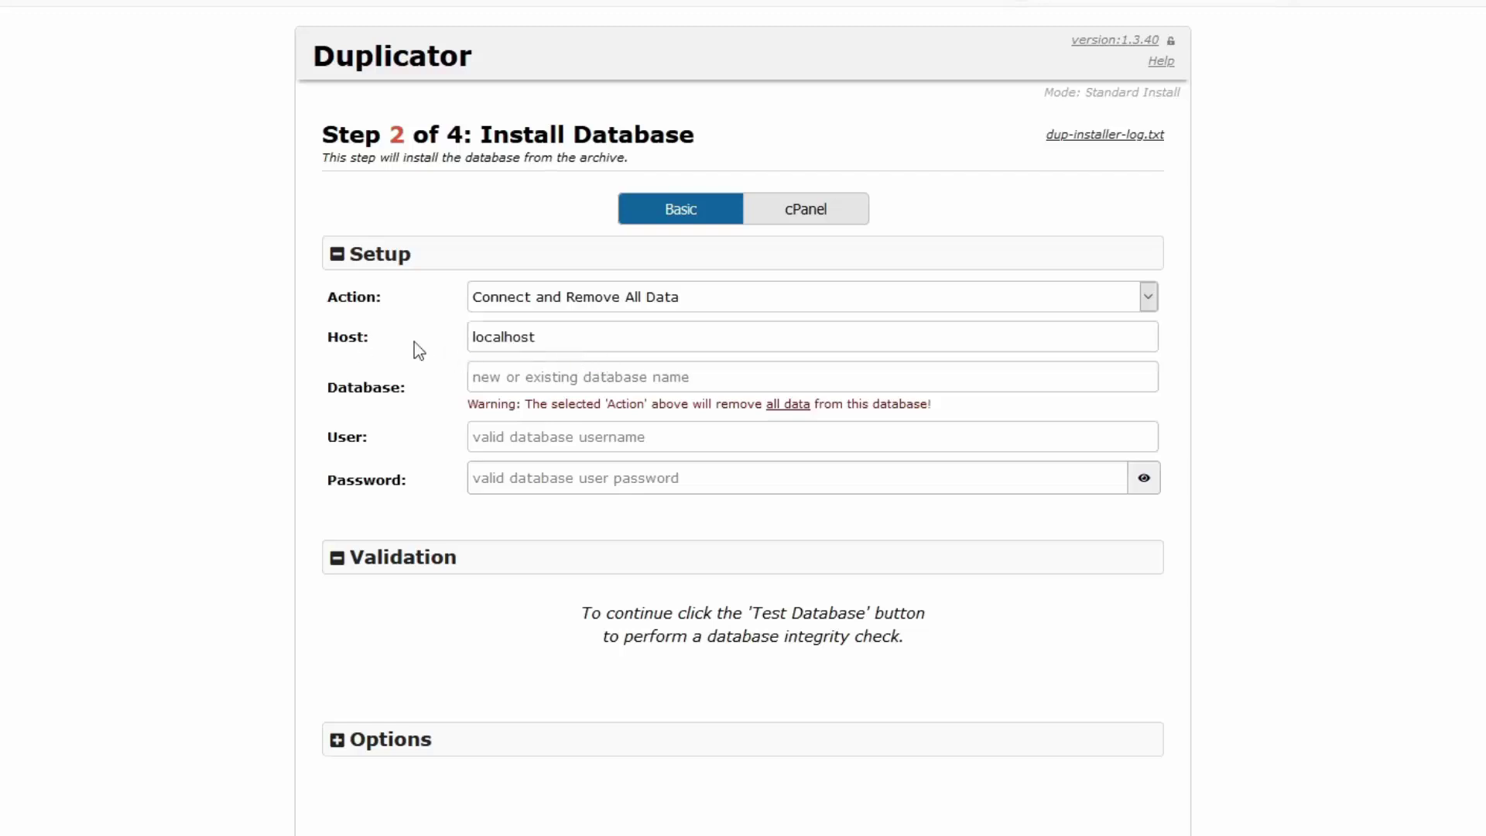
pyautogui.moveTo(540, 345); pyautogui.dragTo(480, 352)
pyautogui.click(667, 372)
# Copy the database name from the Notepad++ notes into the Database field
pyautogui.hotkey('alt', 'Tab')
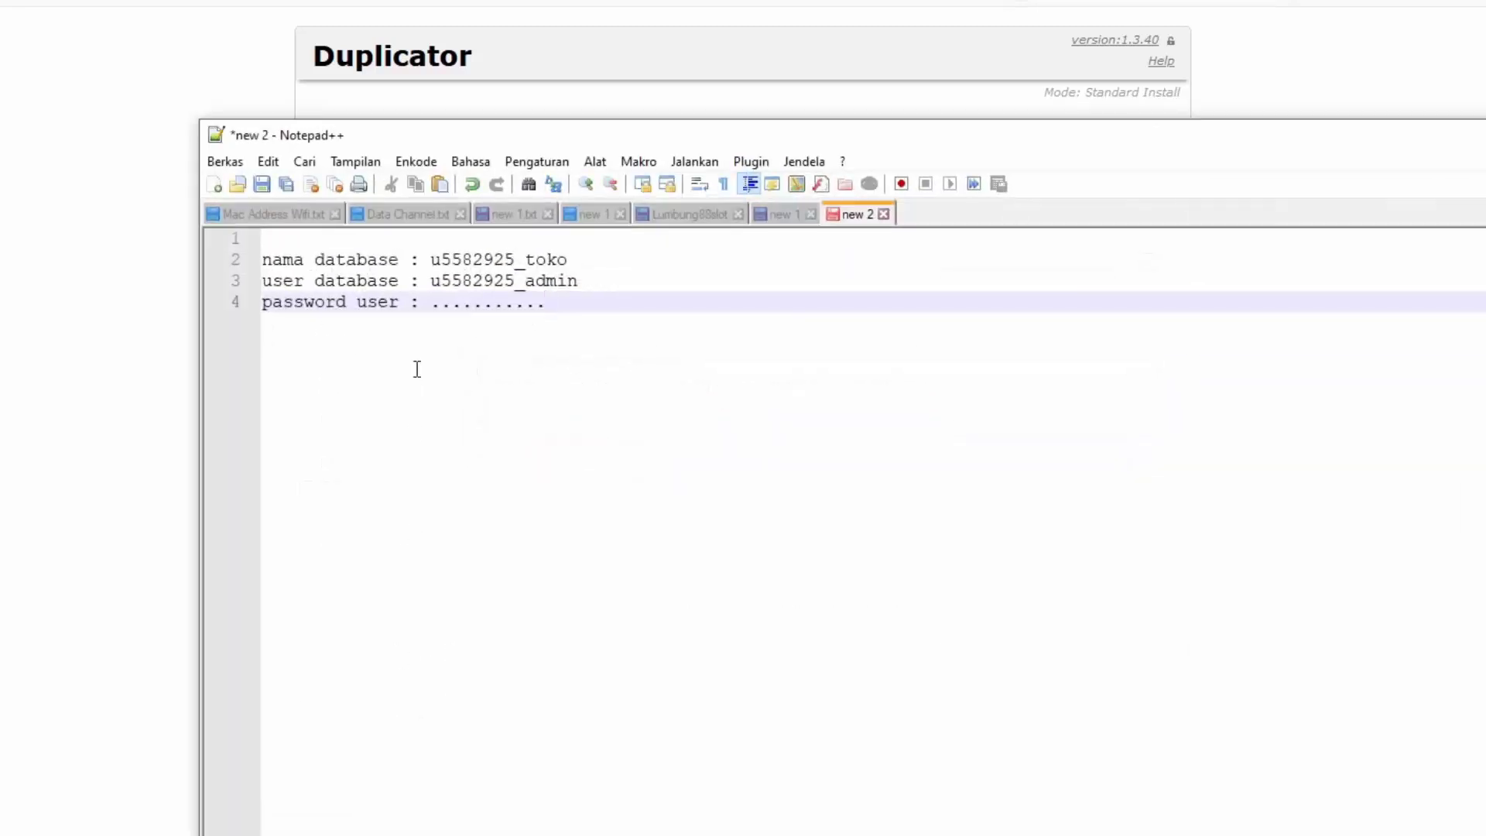
pyautogui.click(420, 280)
pyautogui.click(348, 280)
pyautogui.press('Up')
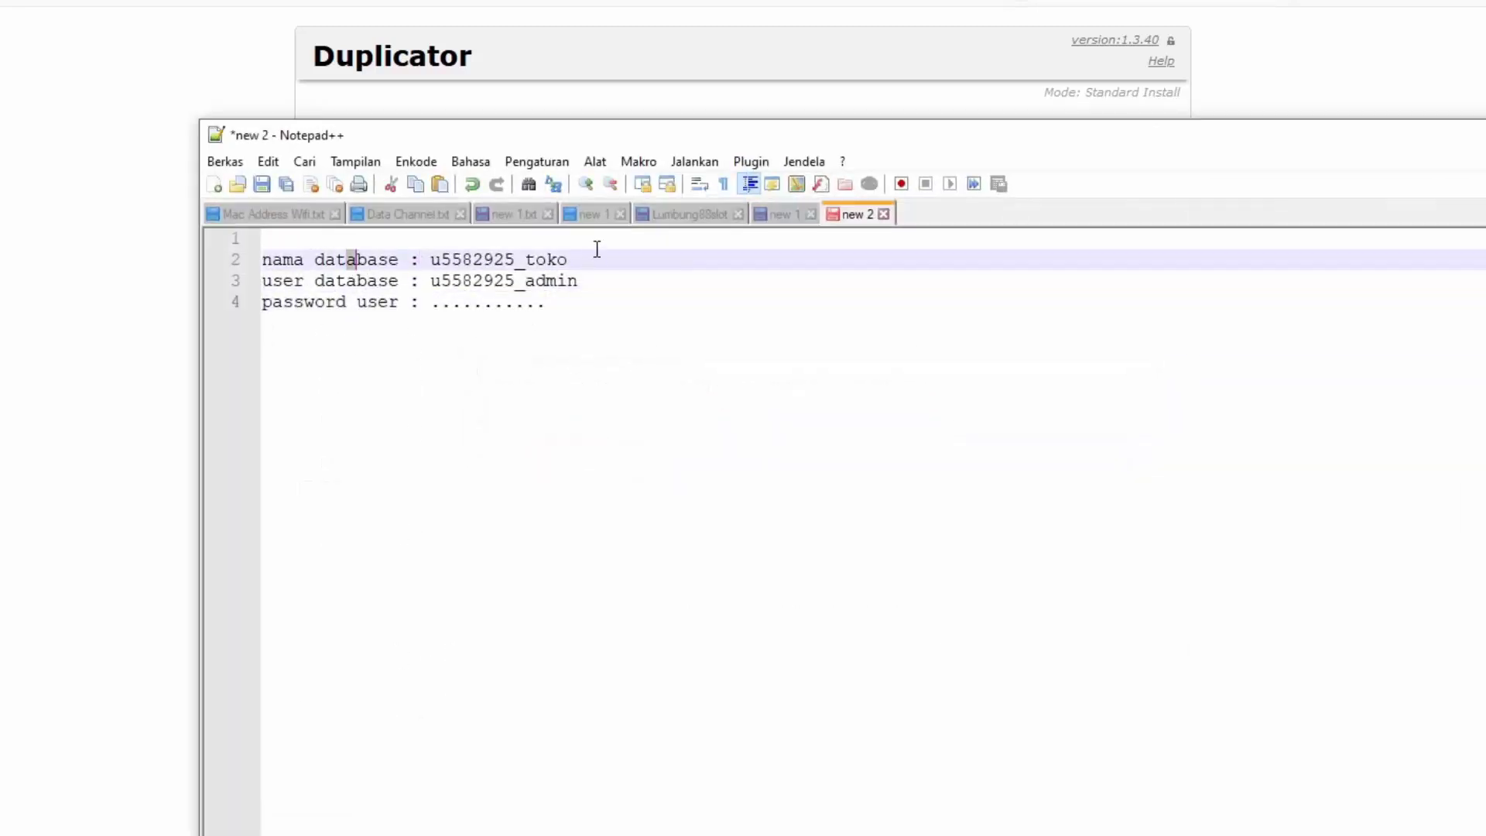
pyautogui.moveTo(567, 259); pyautogui.dragTo(430, 263)
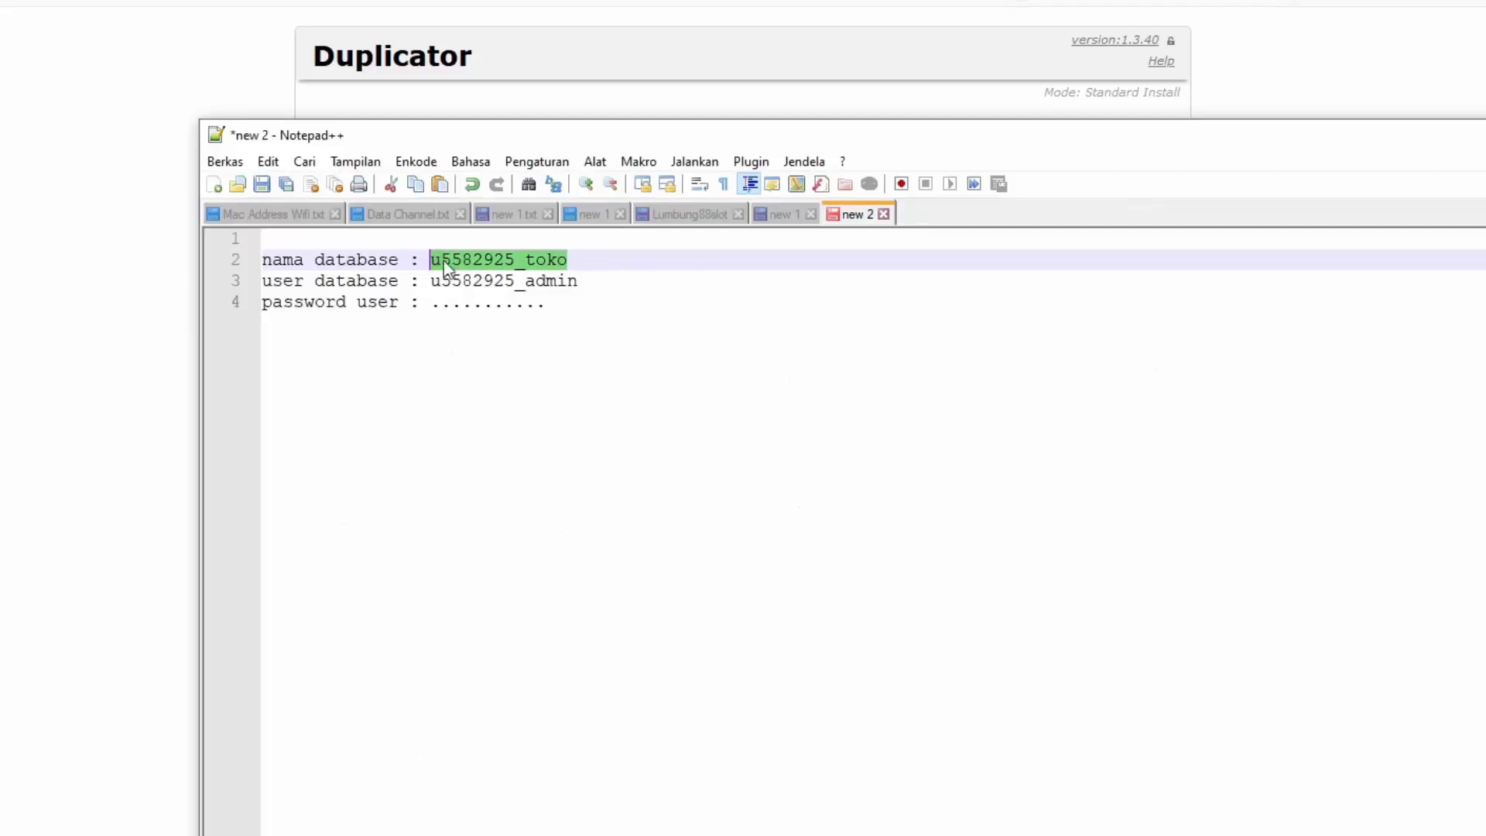
pyautogui.rightClick(447, 268)
pyautogui.click(482, 291)
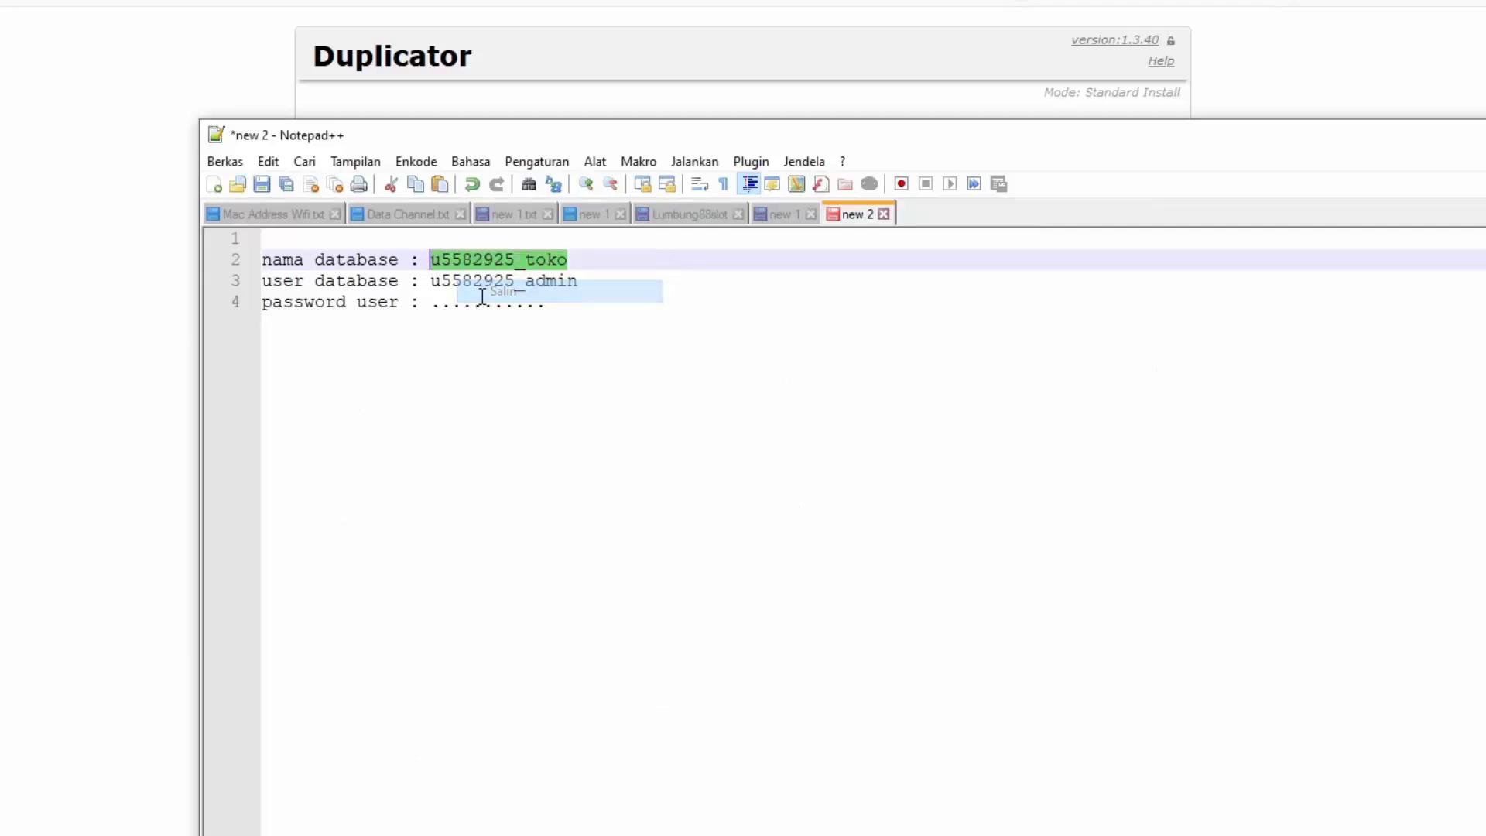
pyautogui.click(97, 293)
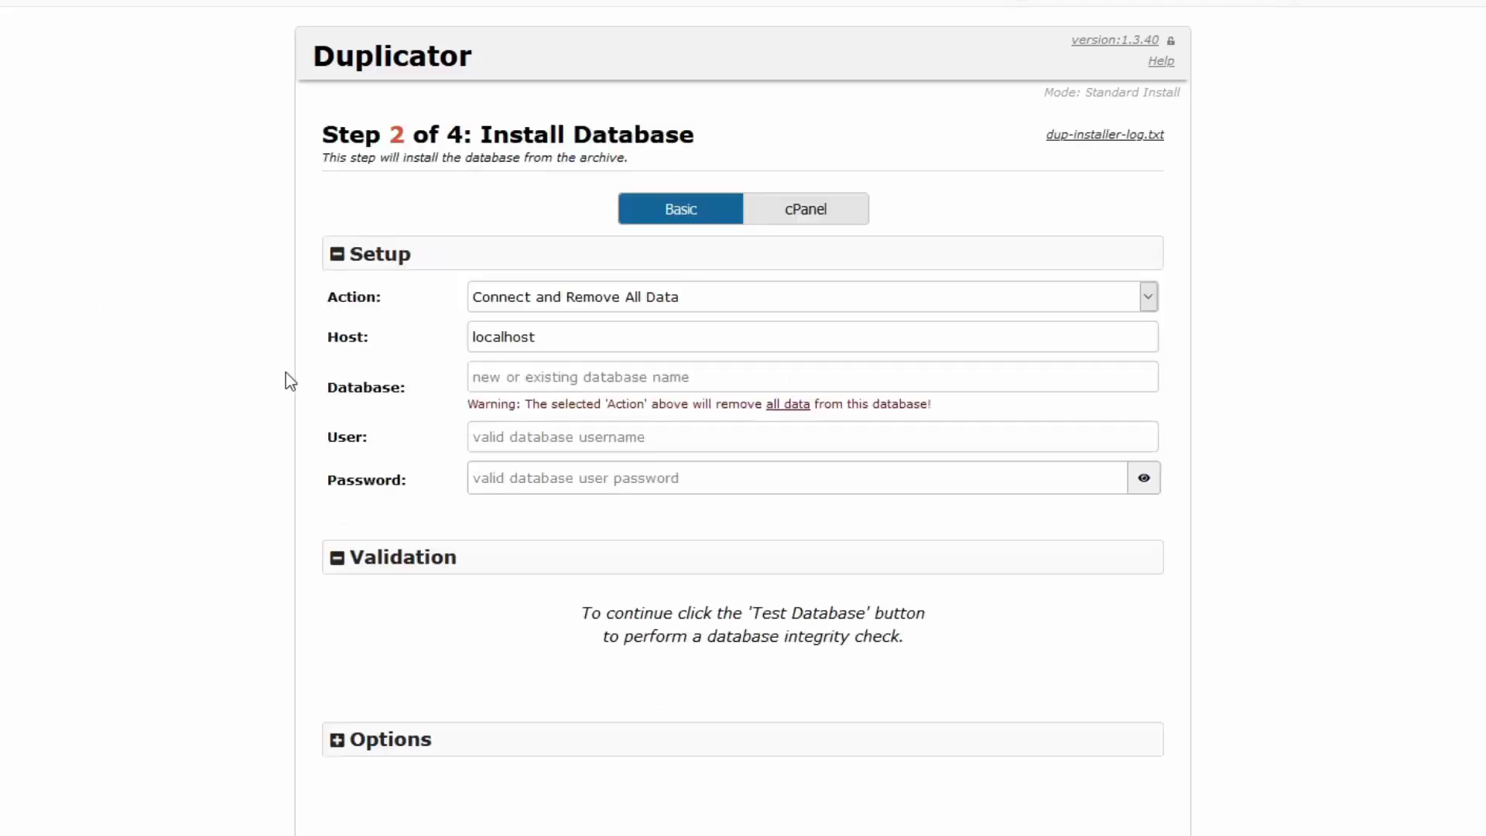
pyautogui.rightClick(512, 372)
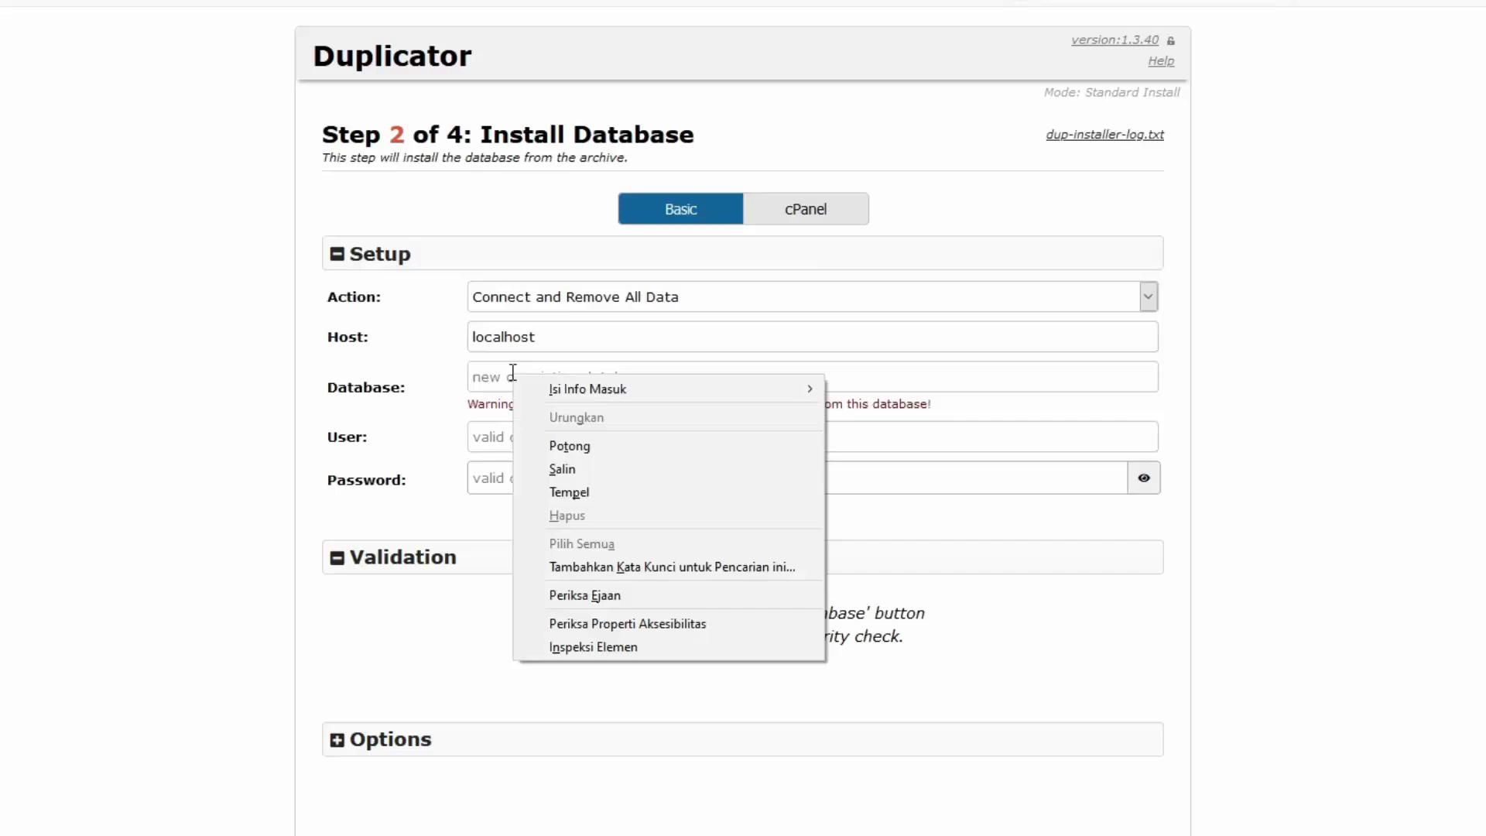
pyautogui.click(570, 490)
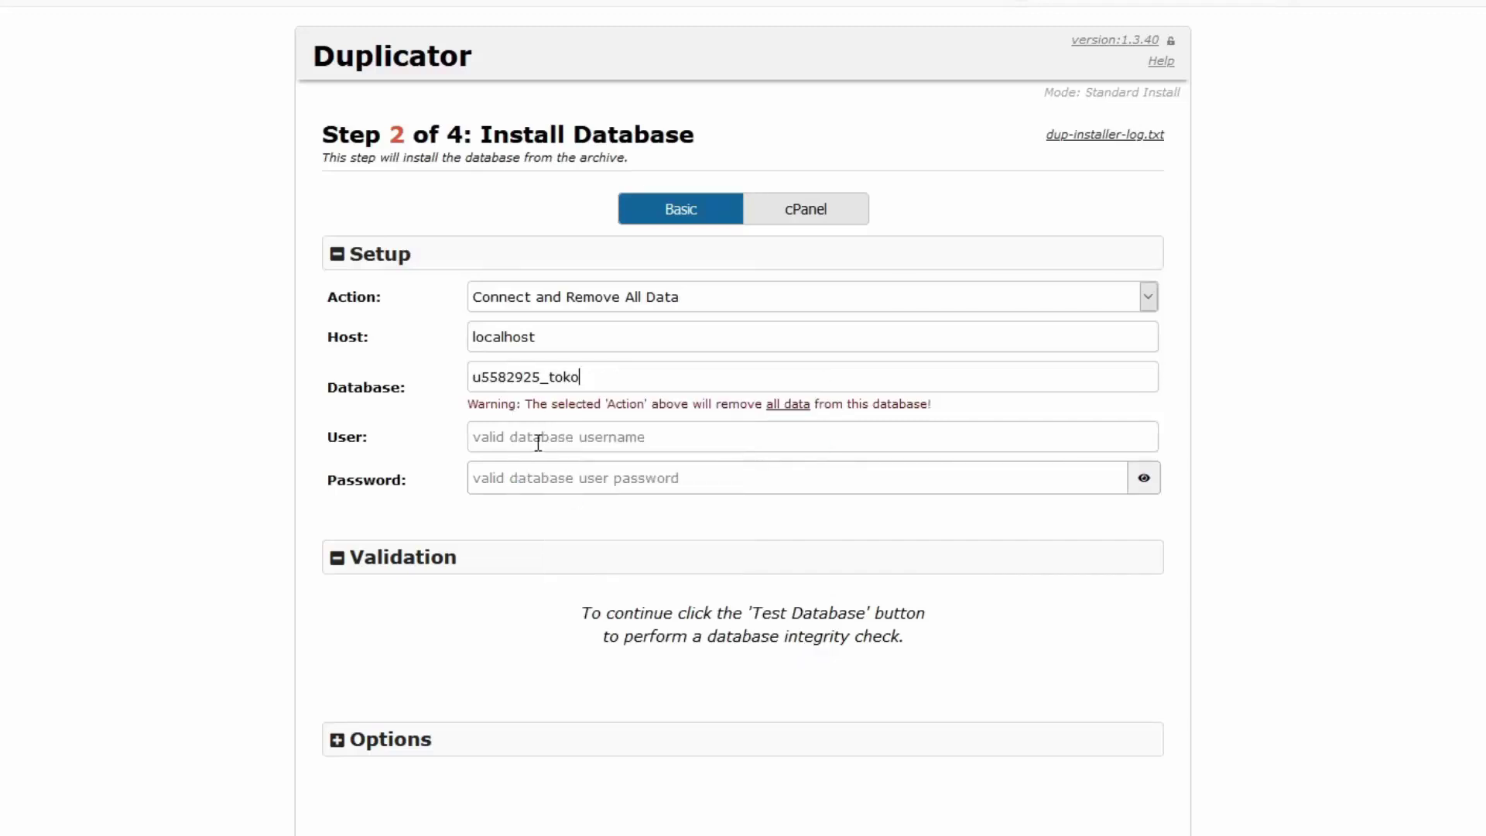
pyautogui.press('Tab')
# Paste the database user from the notes, enter the password, and run Test Database
pyautogui.hotkey('alt', 'Tab')
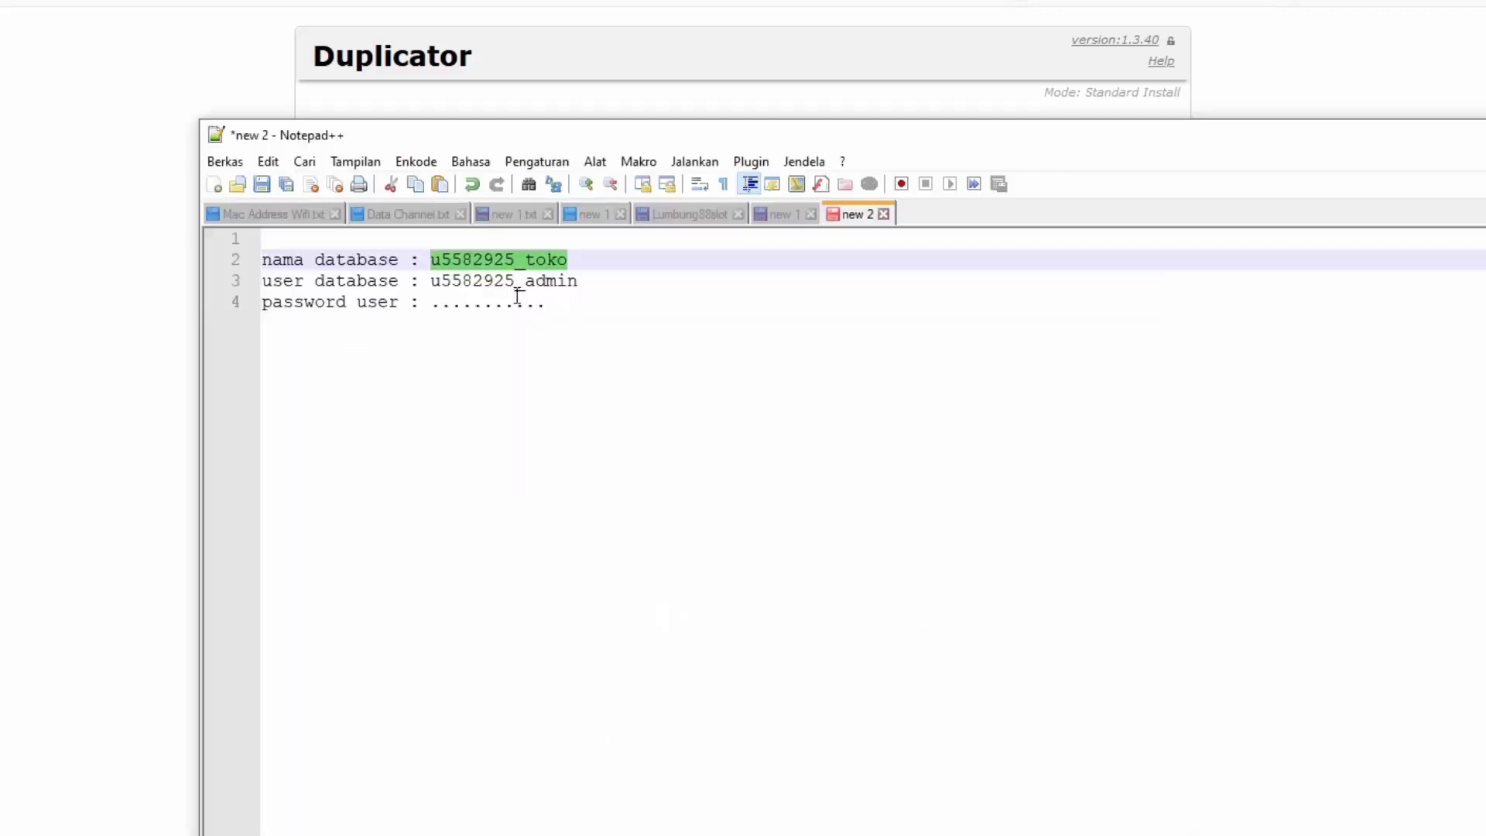
pyautogui.moveTo(597, 280); pyautogui.dragTo(431, 291)
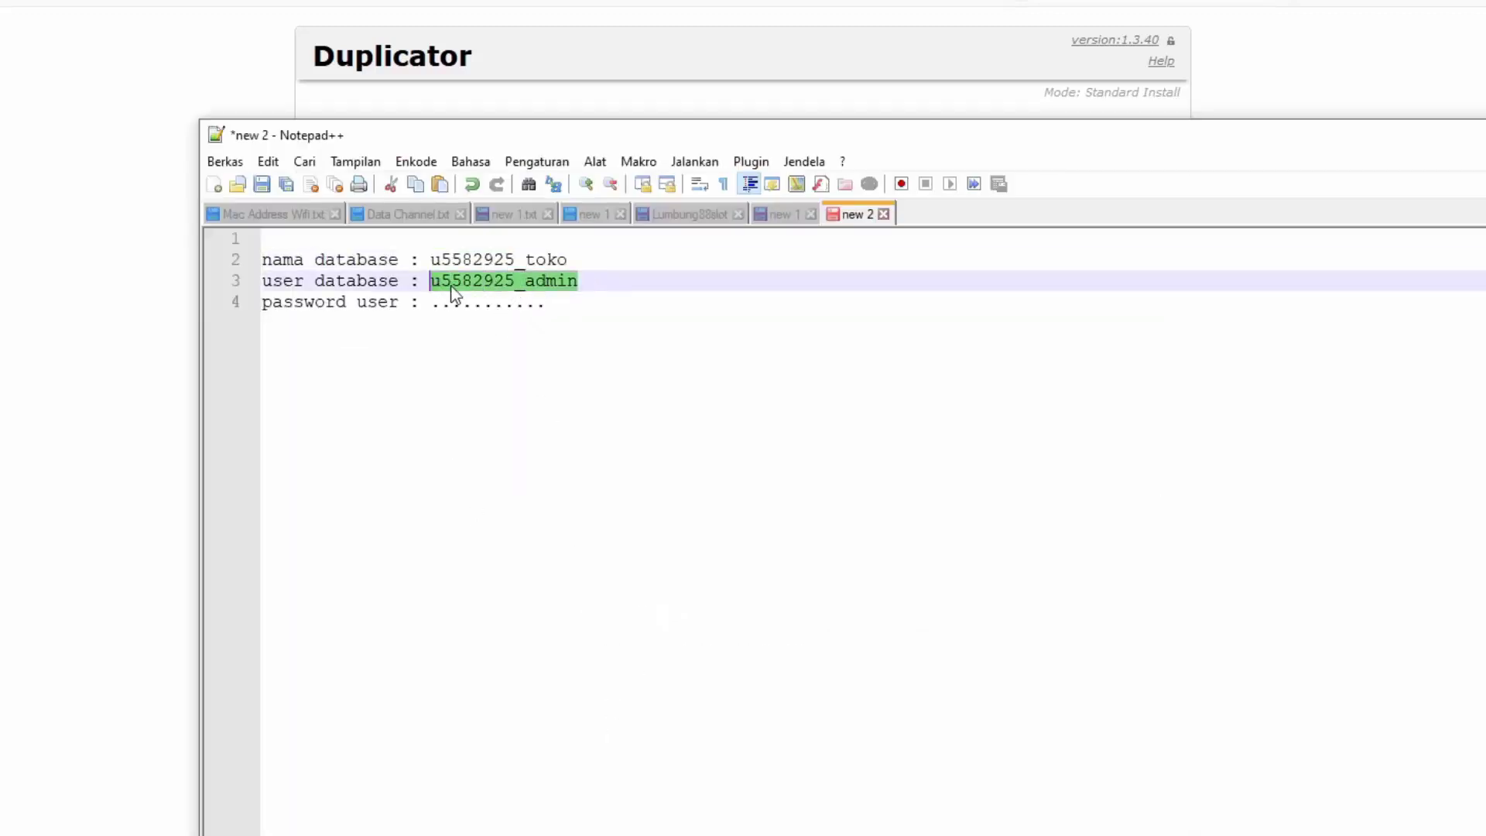
pyautogui.rightClick(462, 285)
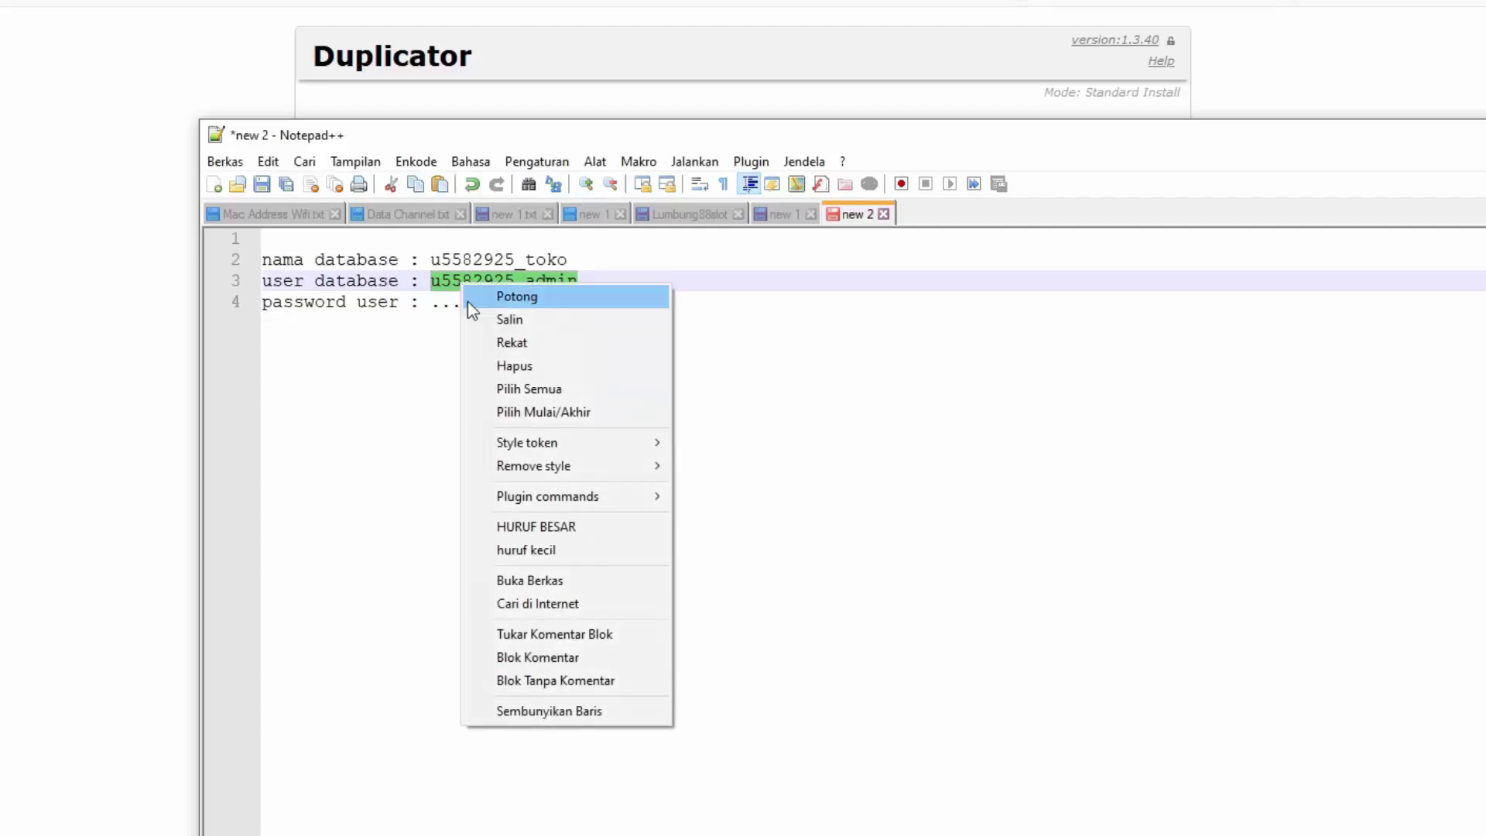
pyautogui.click(526, 314)
pyautogui.click(150, 352)
pyautogui.click(523, 435)
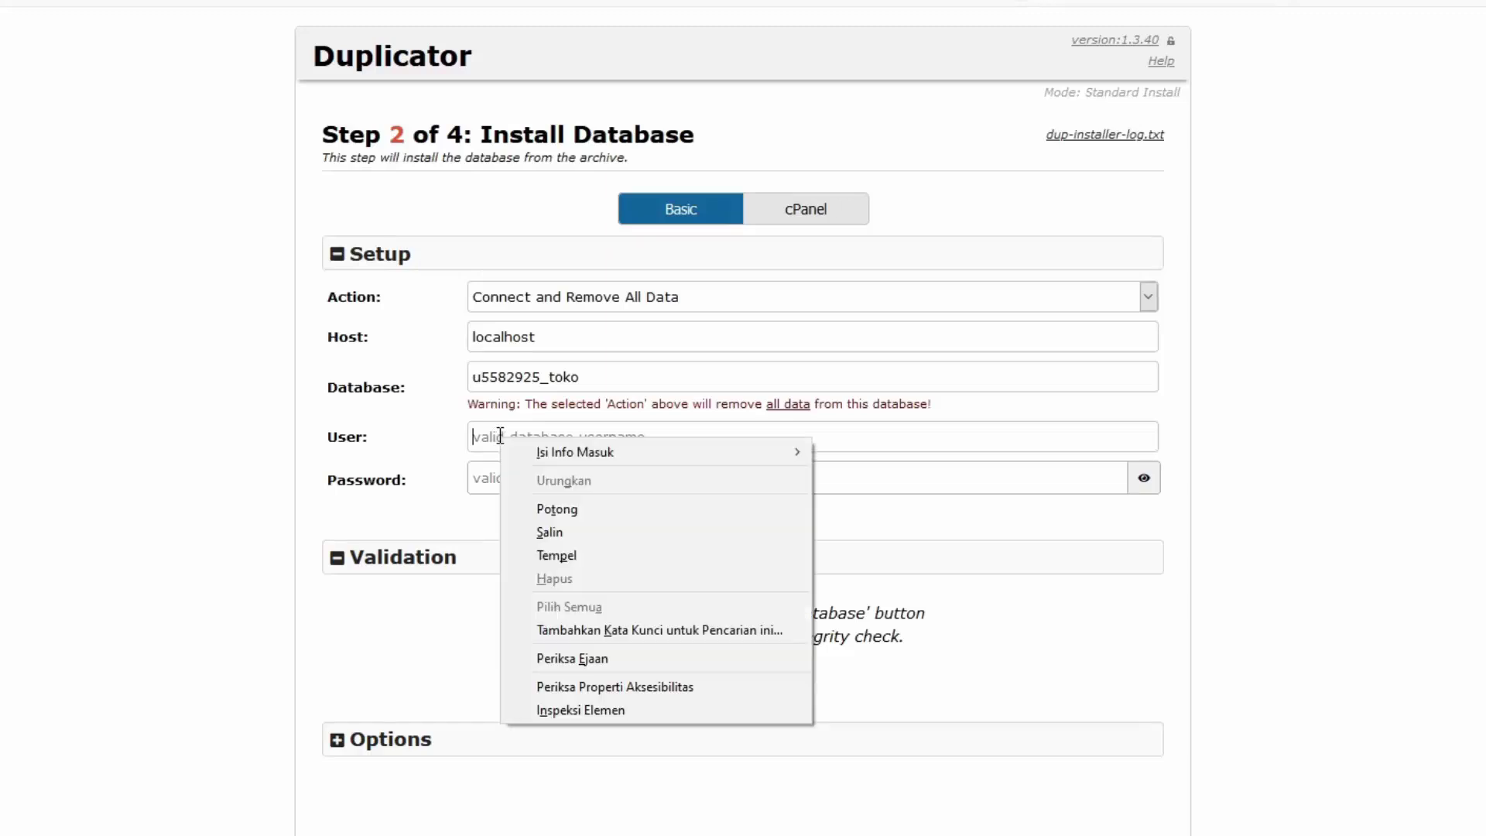
pyautogui.rightClick(502, 438)
pyautogui.click(543, 556)
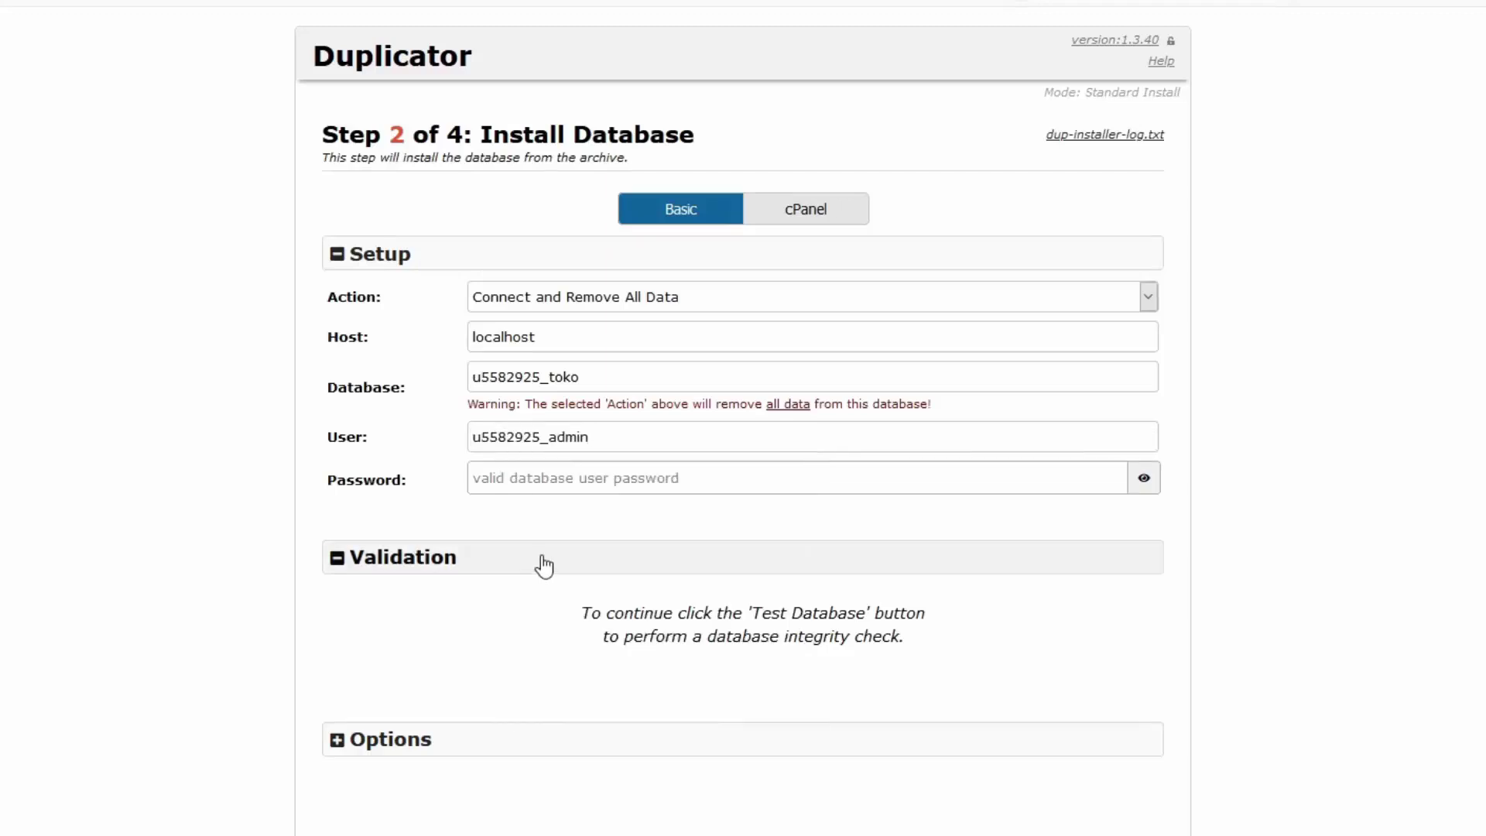
pyautogui.click(530, 473)
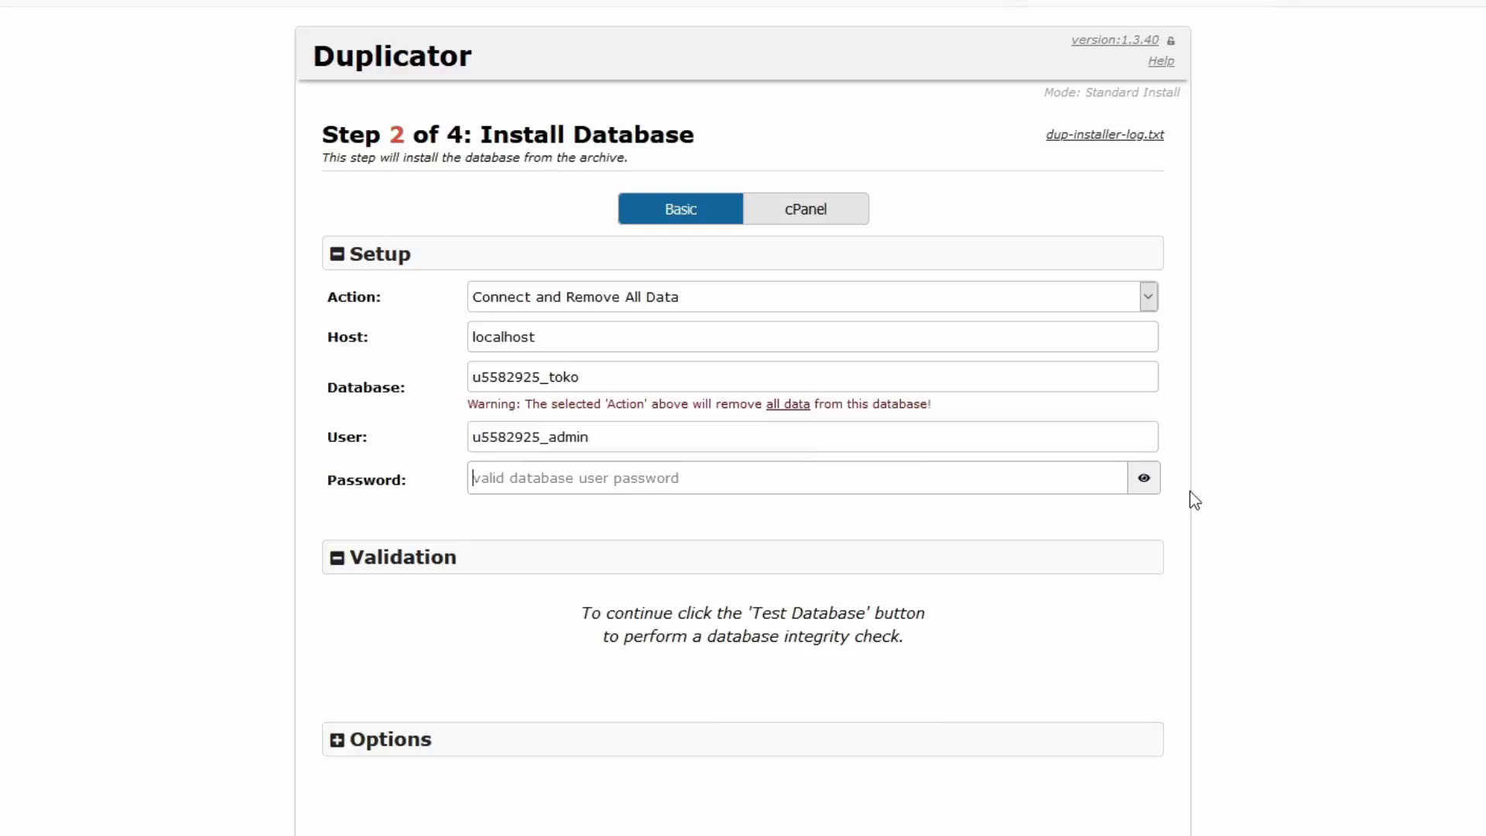
pyautogui.write('••••••••')
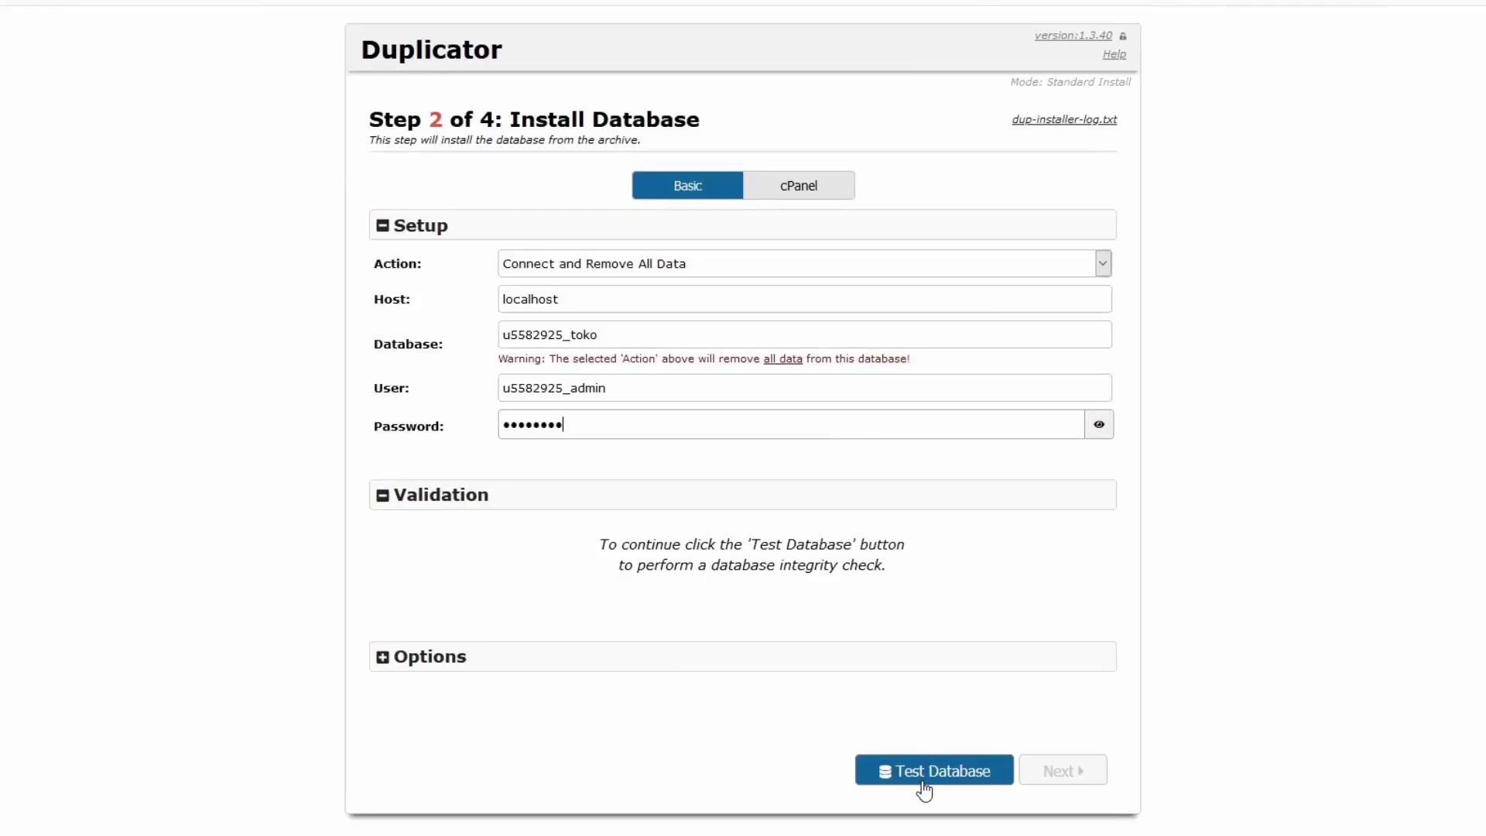
pyautogui.click(929, 783)
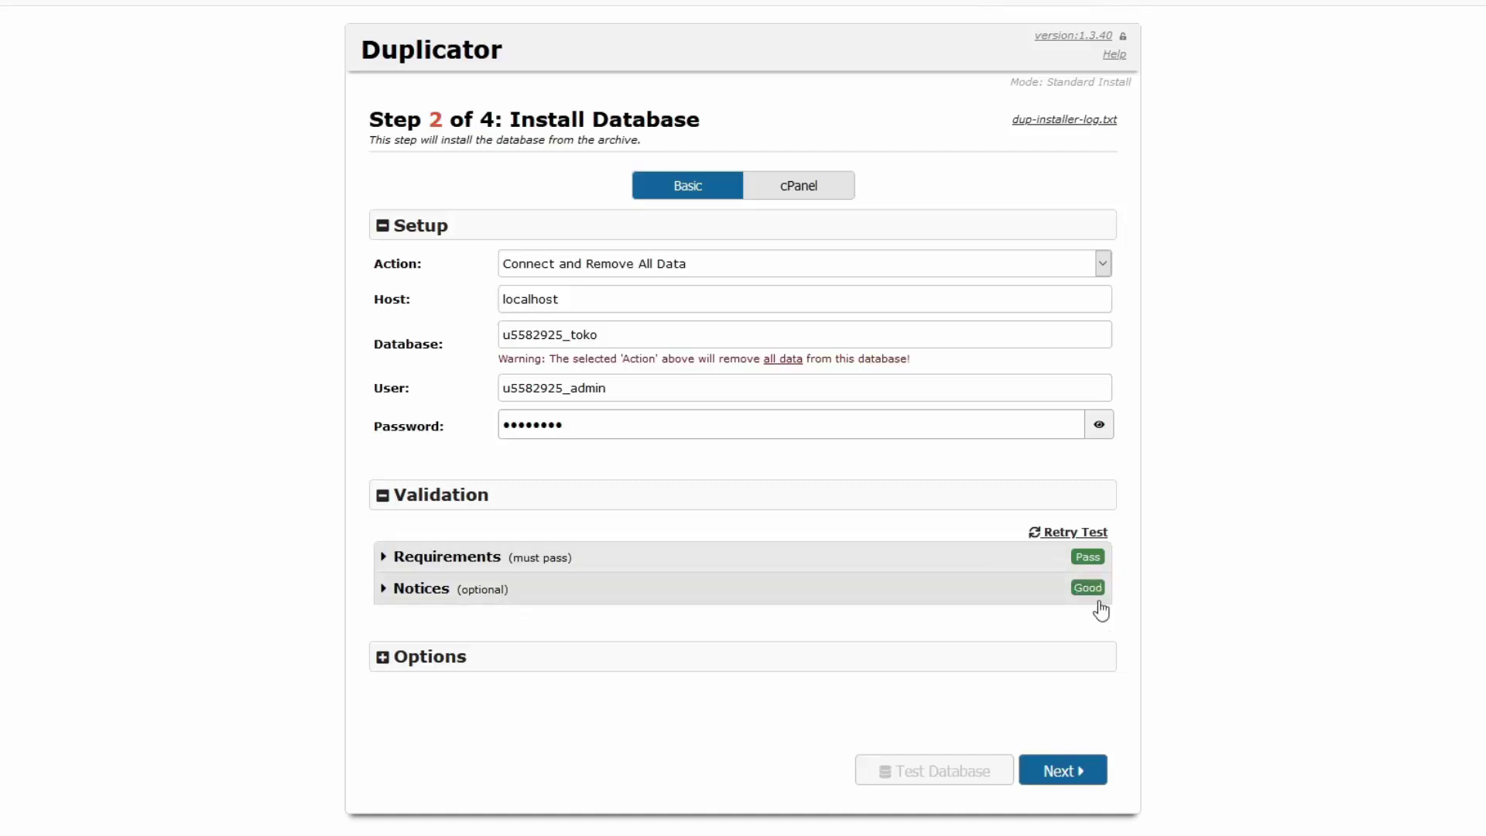
# Run the database install and confirm it in the Install Confirmation dialog
pyautogui.click(1061, 777)
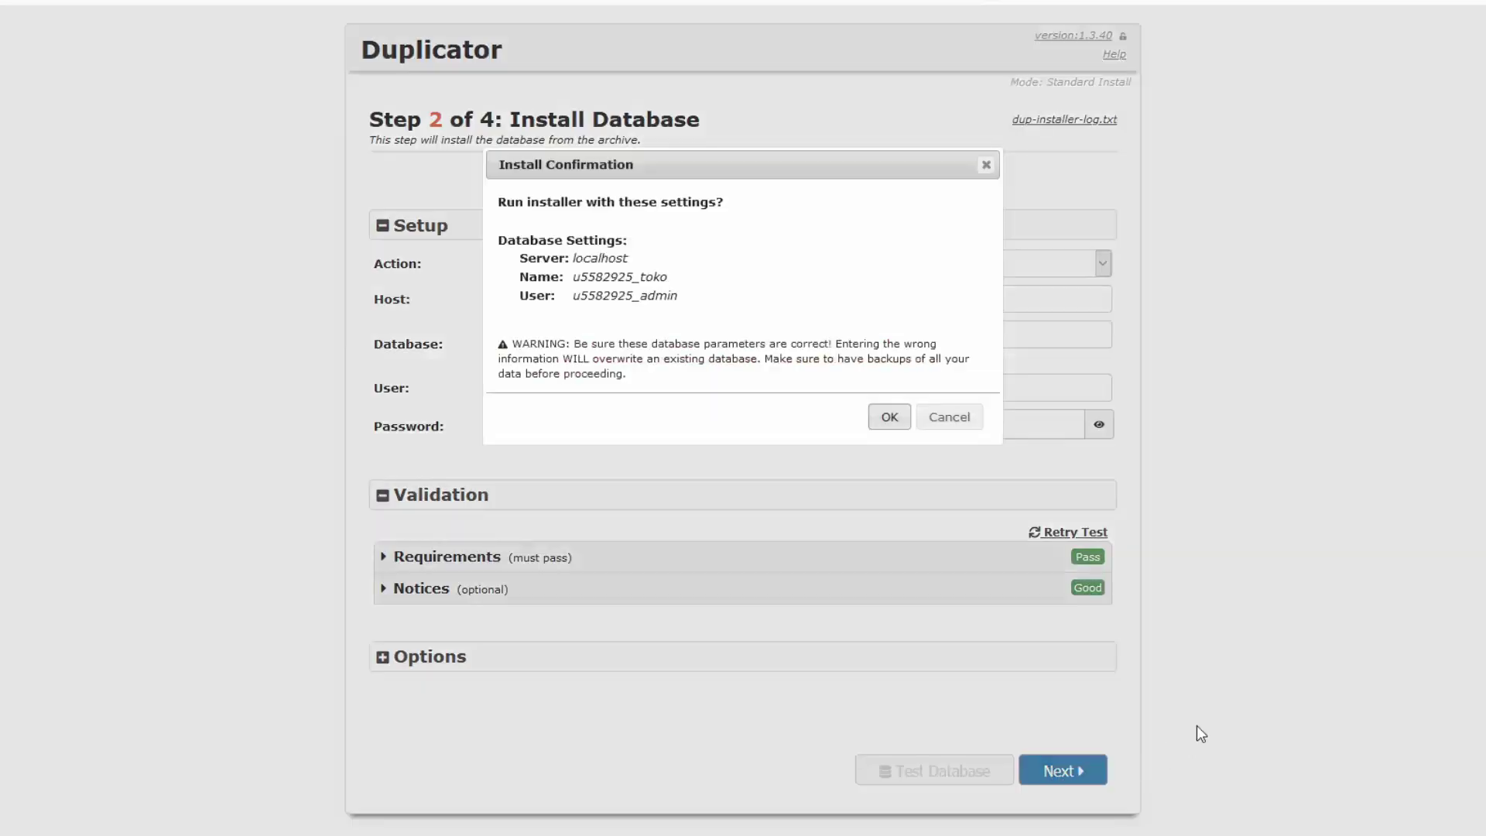
pyautogui.click(886, 422)
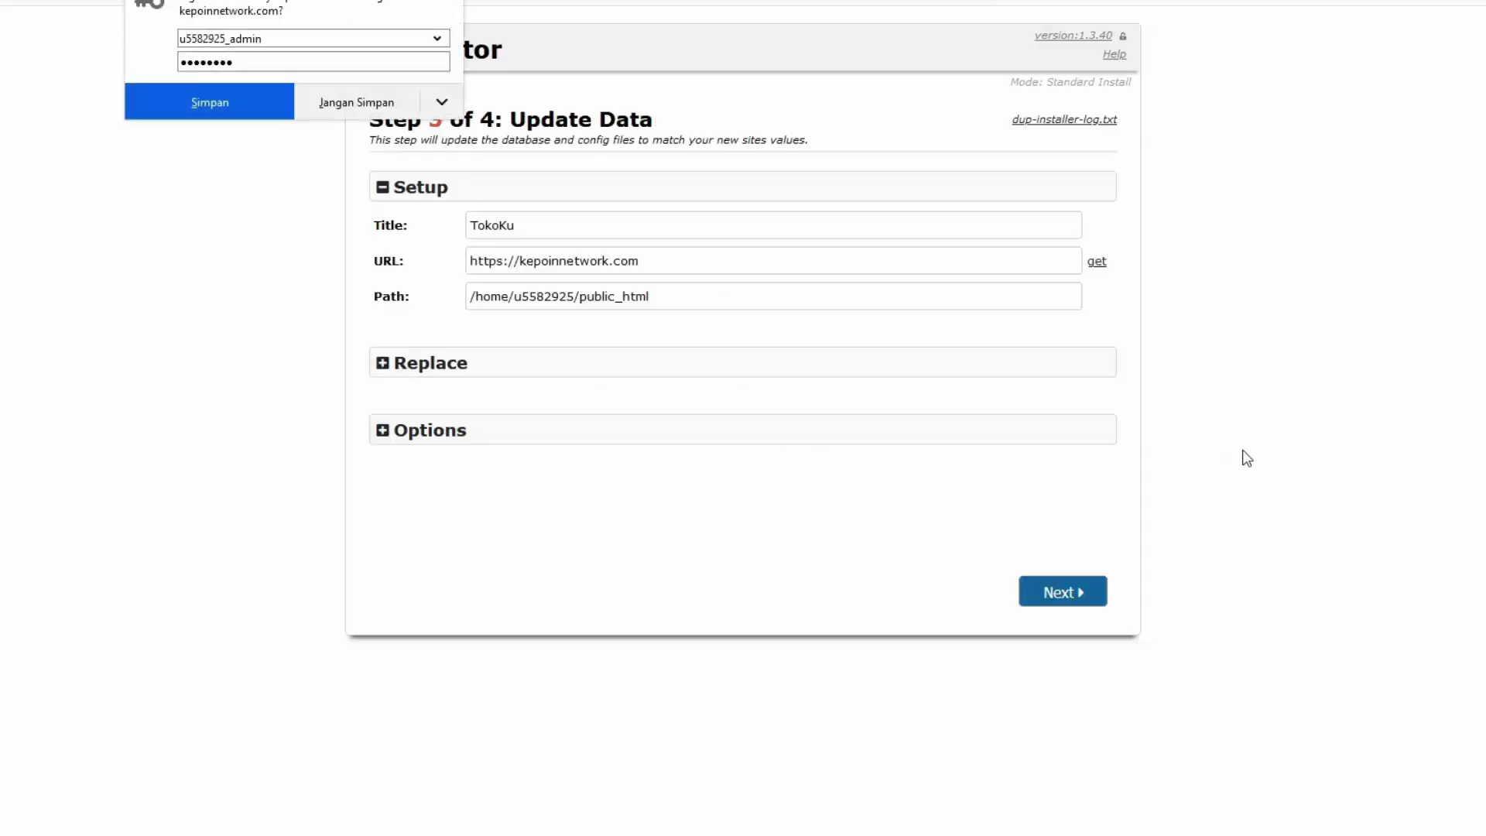
# Decline saving the database login, then apply the Step 3 data update to reach Test Site
pyautogui.click(374, 114)
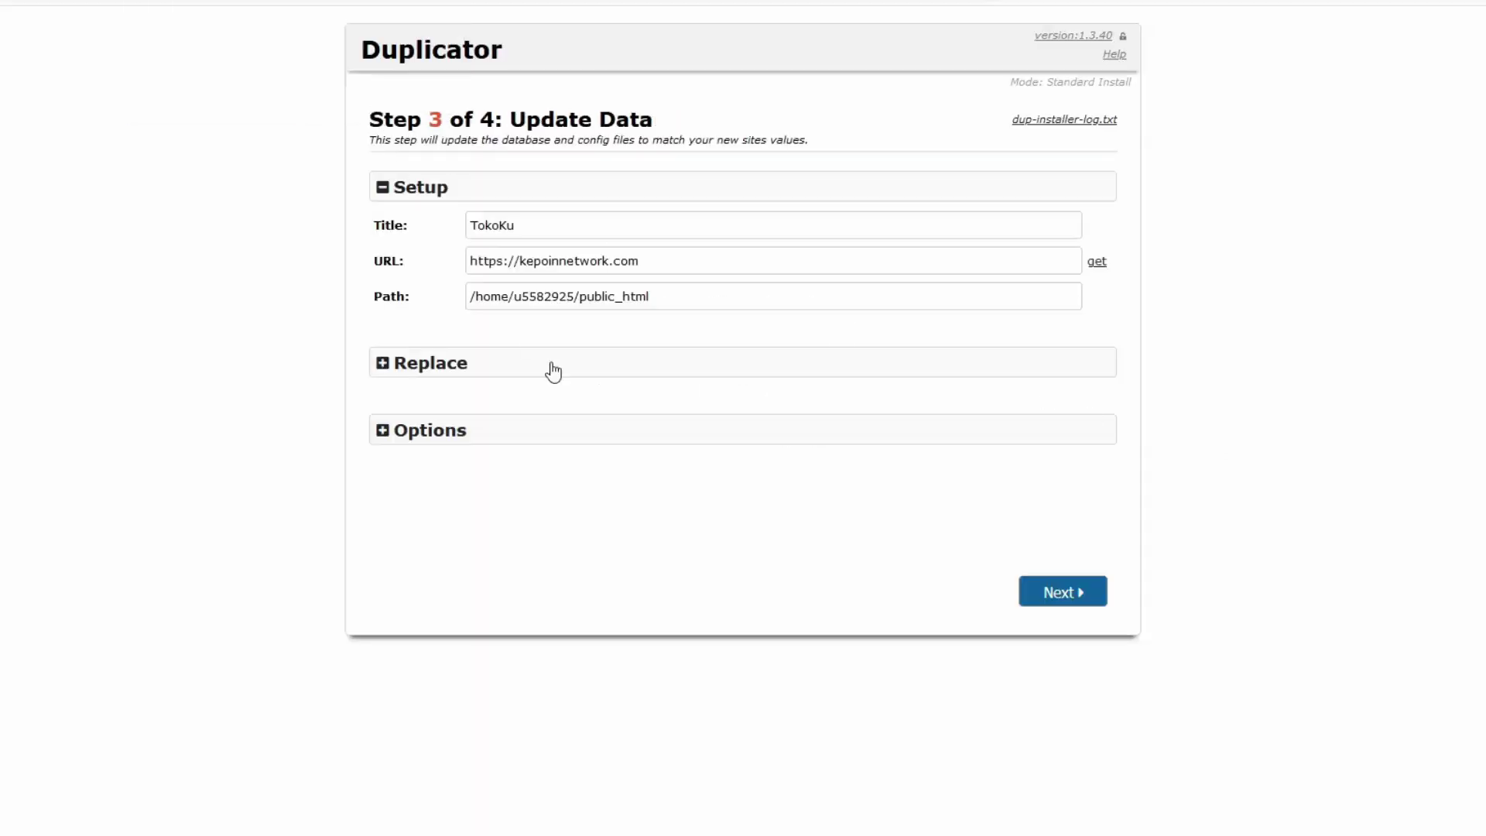
pyautogui.click(1058, 592)
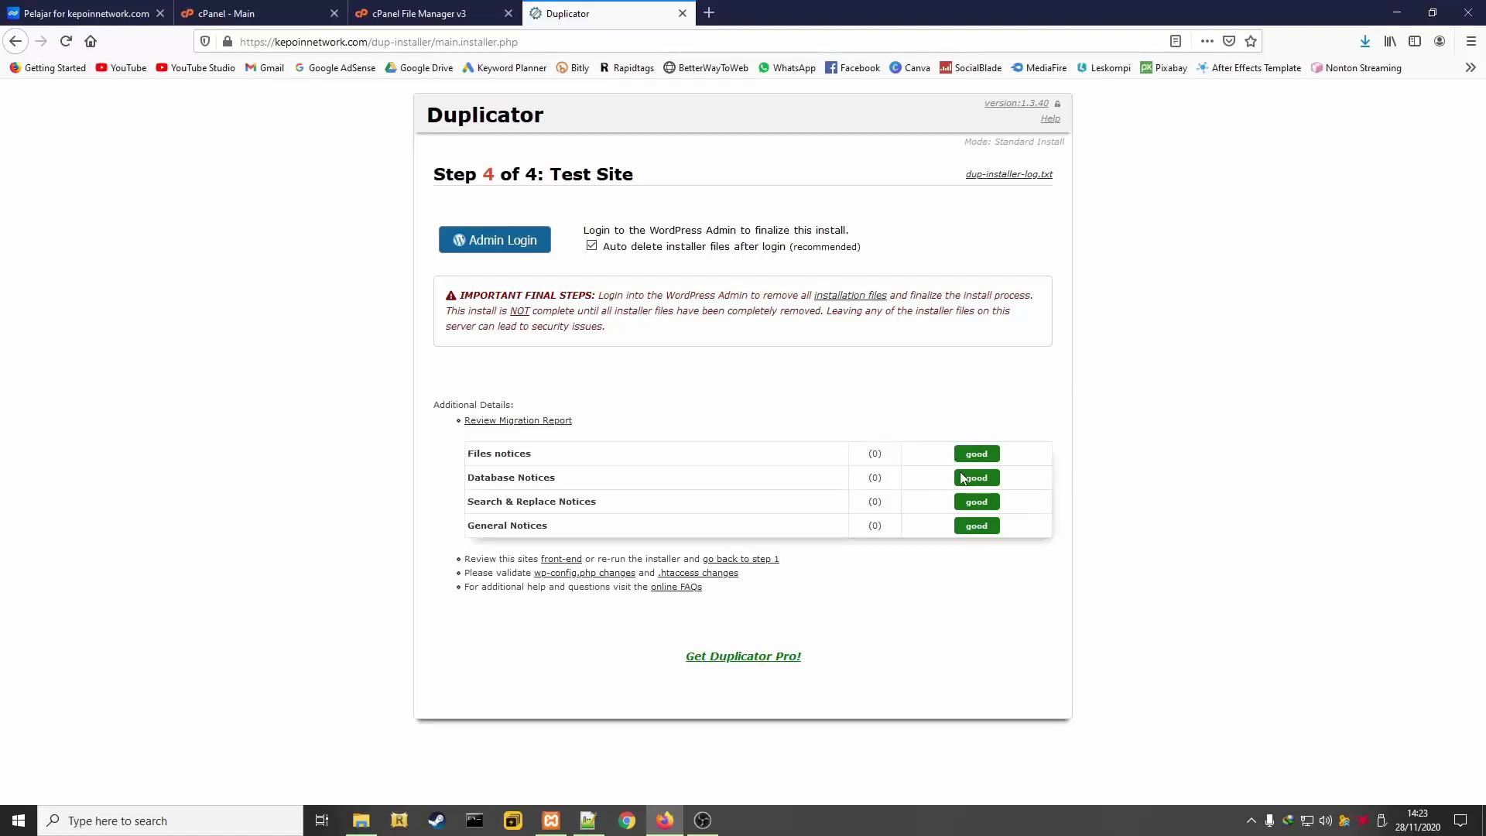
pyautogui.moveTo(1023, 523); pyautogui.dragTo(954, 443)
pyautogui.click(1105, 492)
# Load kepoinnetwork.com in a new tab to view the migrated TokoKu store
pyautogui.click(708, 17)
pyautogui.write('kepoinnetwork')
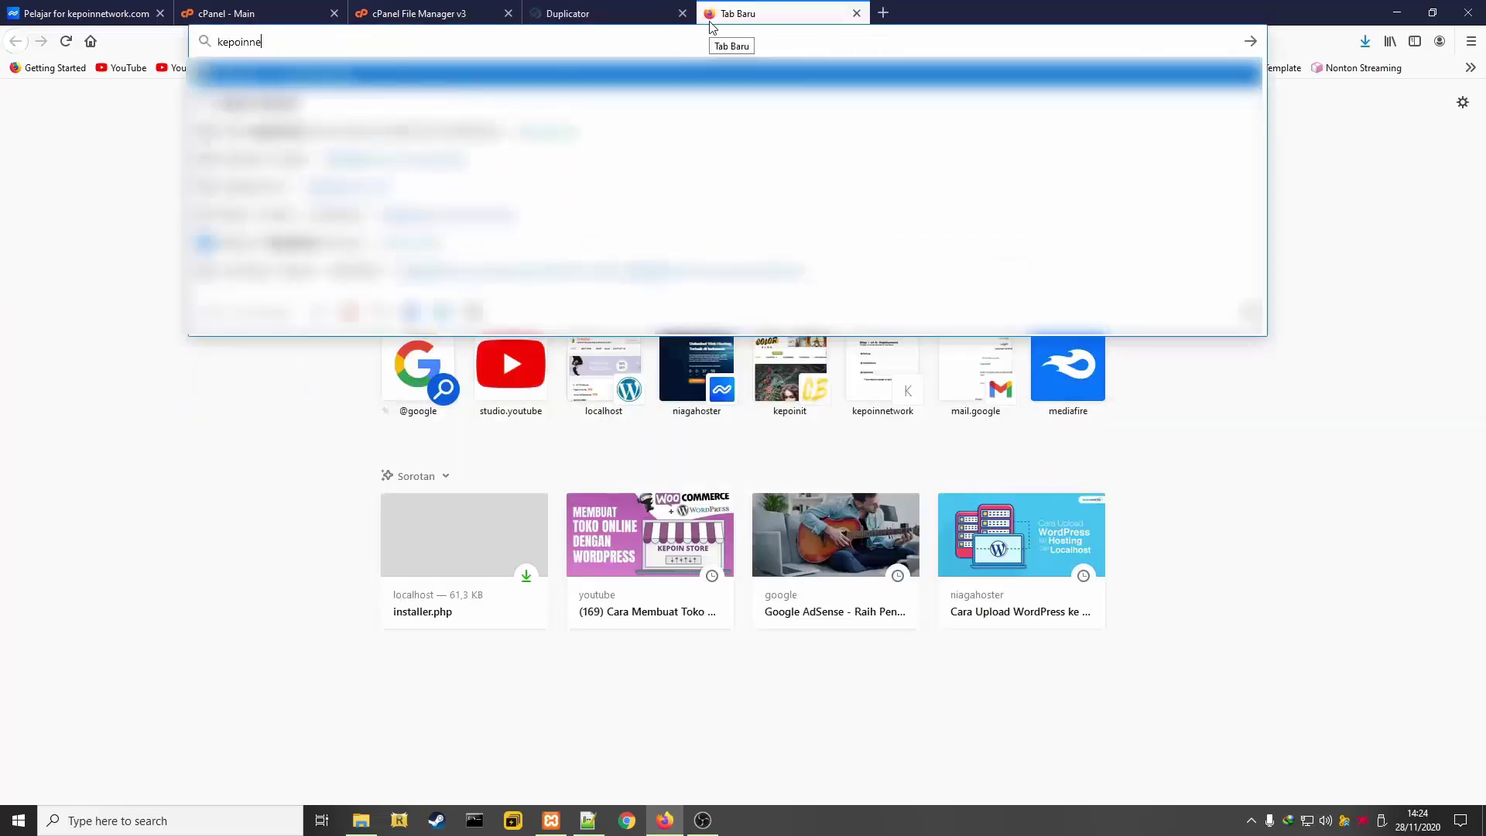
pyautogui.write('.com')
pyautogui.press('Return')
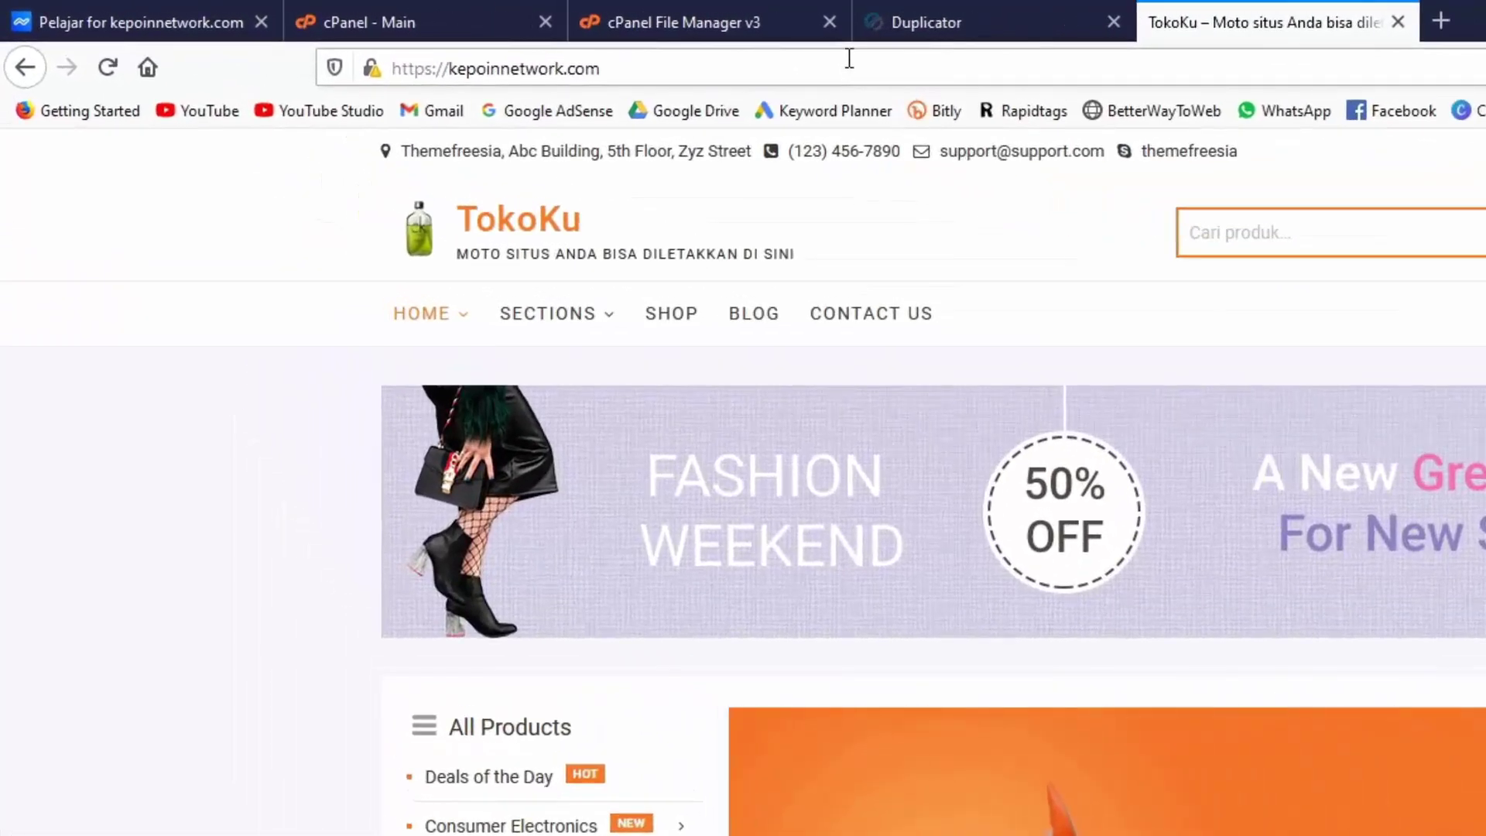
pyautogui.click(848, 74)
pyautogui.click(849, 72)
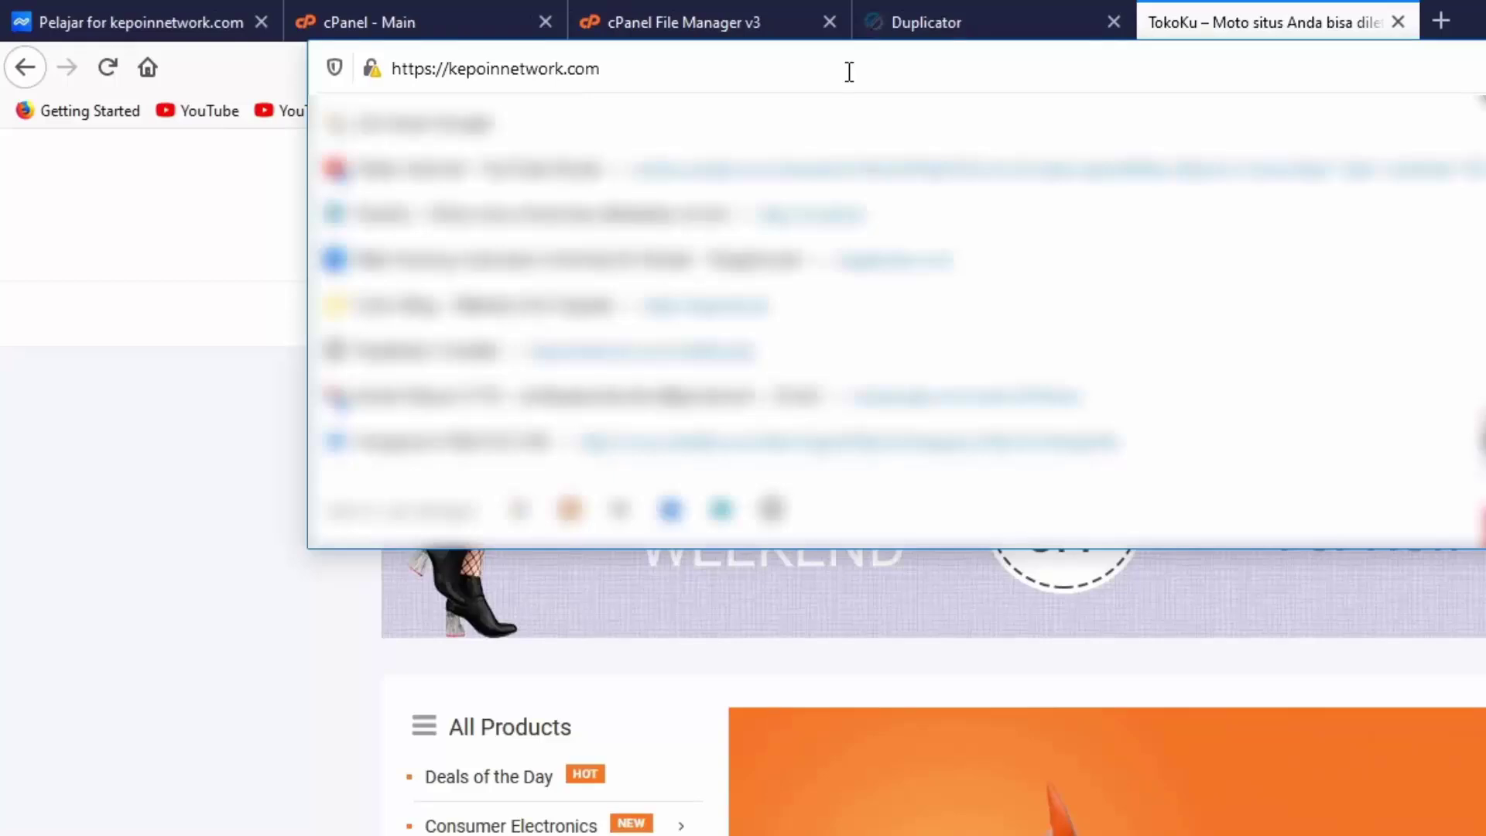
# Go to kepoinnetwork.com/wp-admin and log in with the saved administrator username and password
pyautogui.write('/')
pyautogui.write('wp-a')
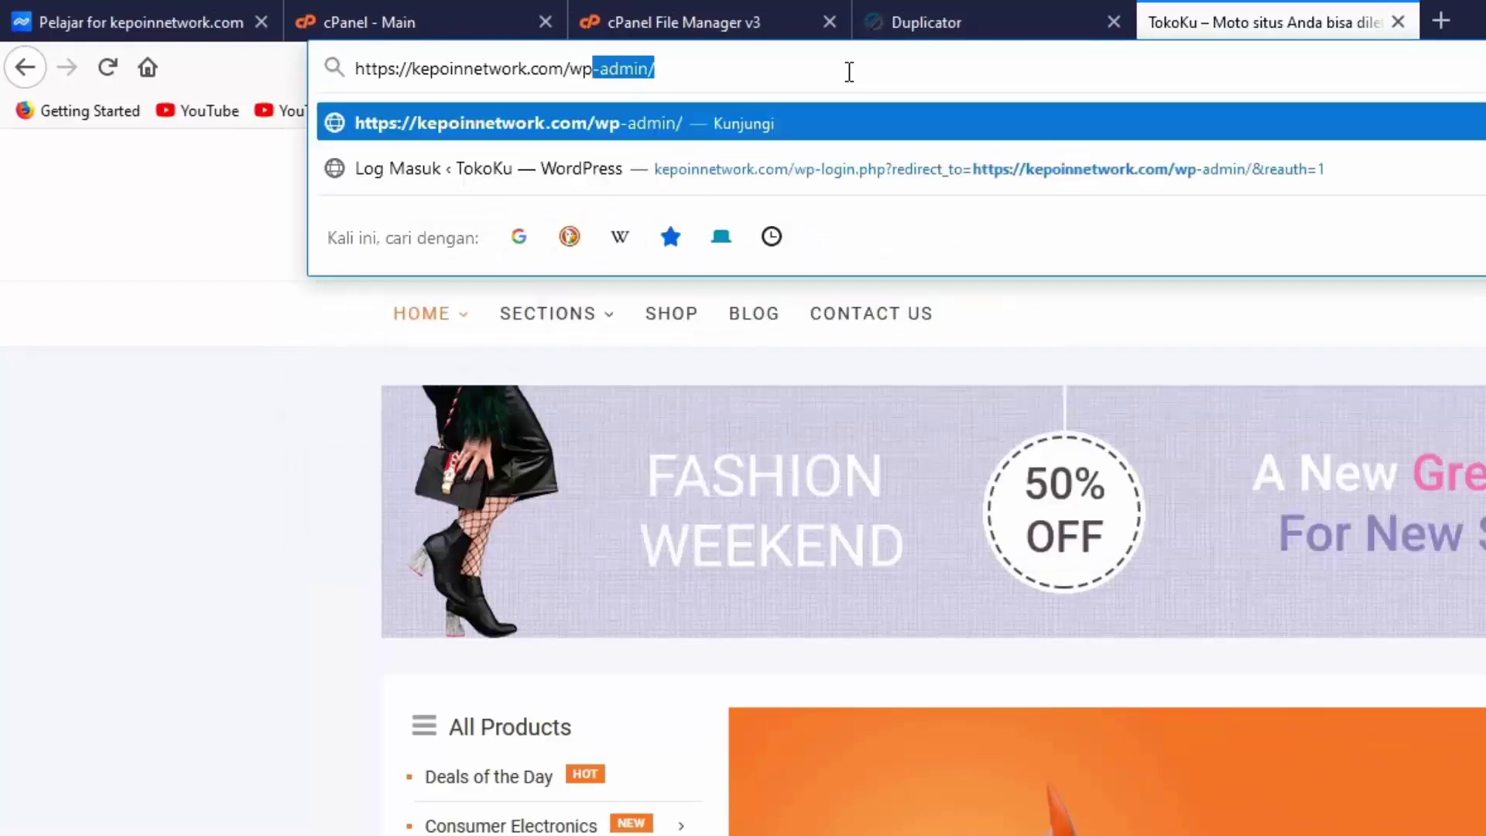
pyautogui.write('mi')
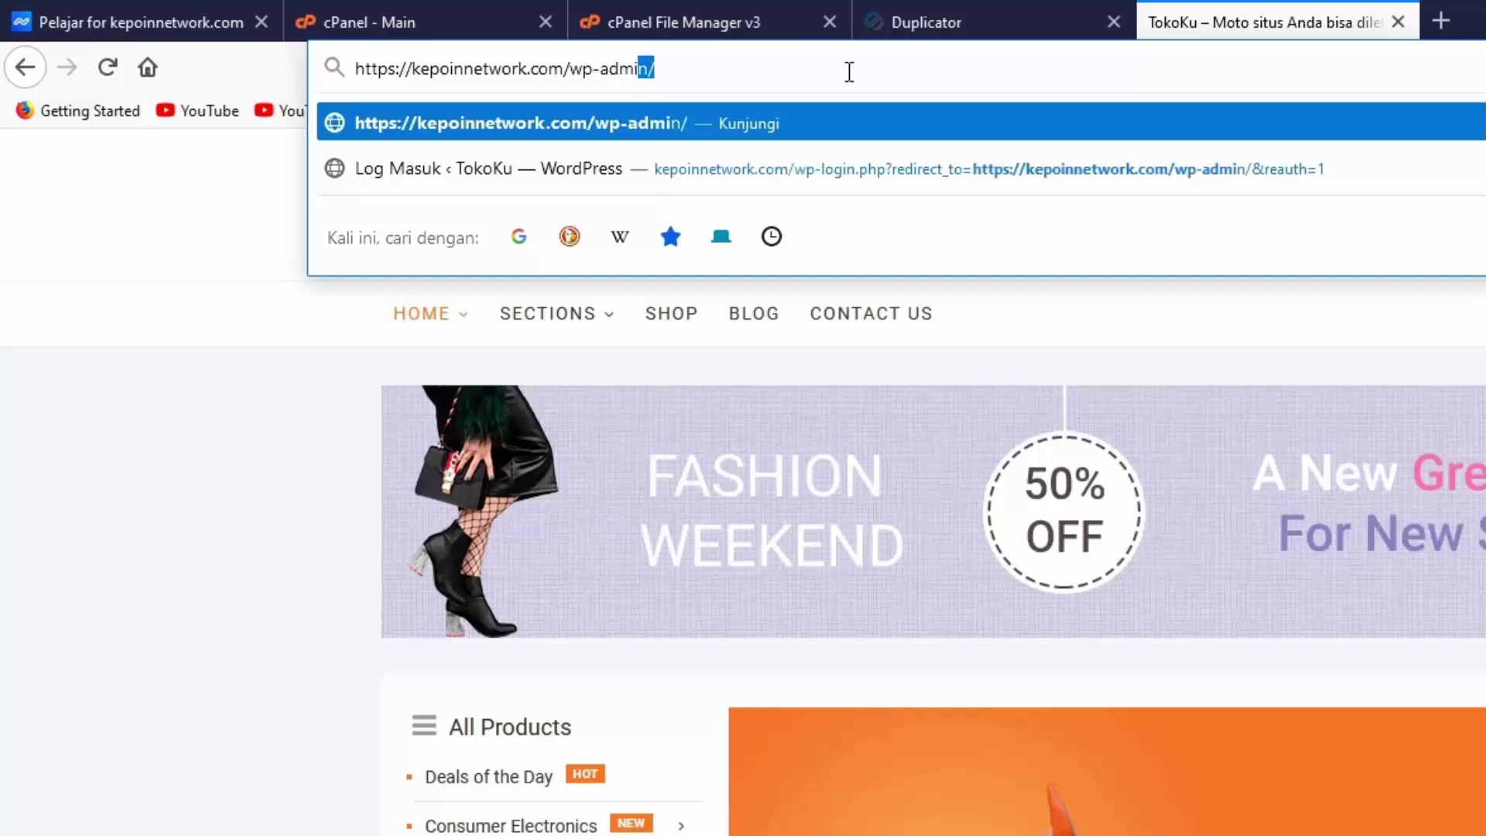
pyautogui.press('Return')
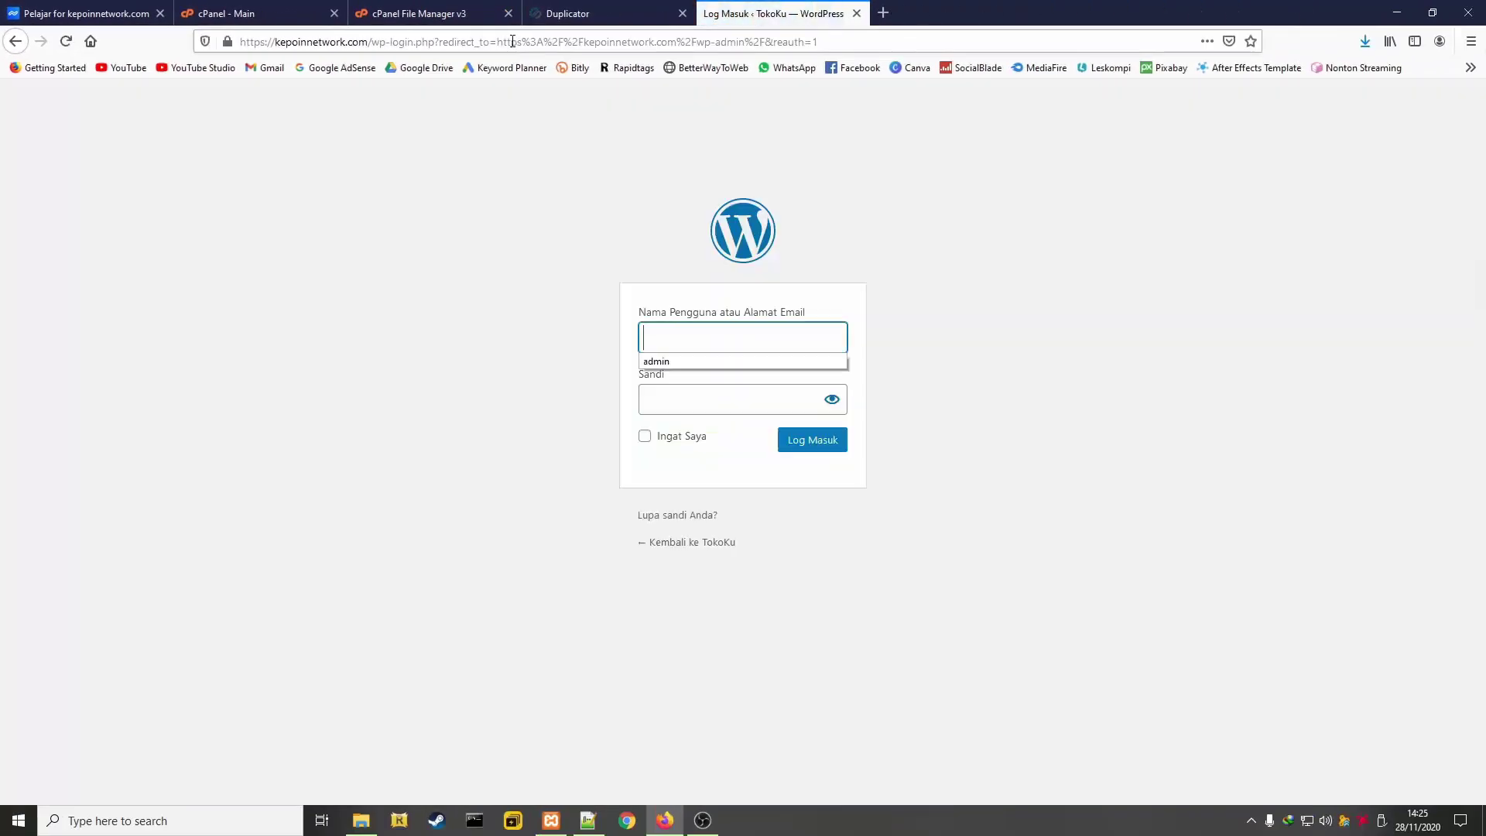
pyautogui.click(696, 362)
pyautogui.click(944, 369)
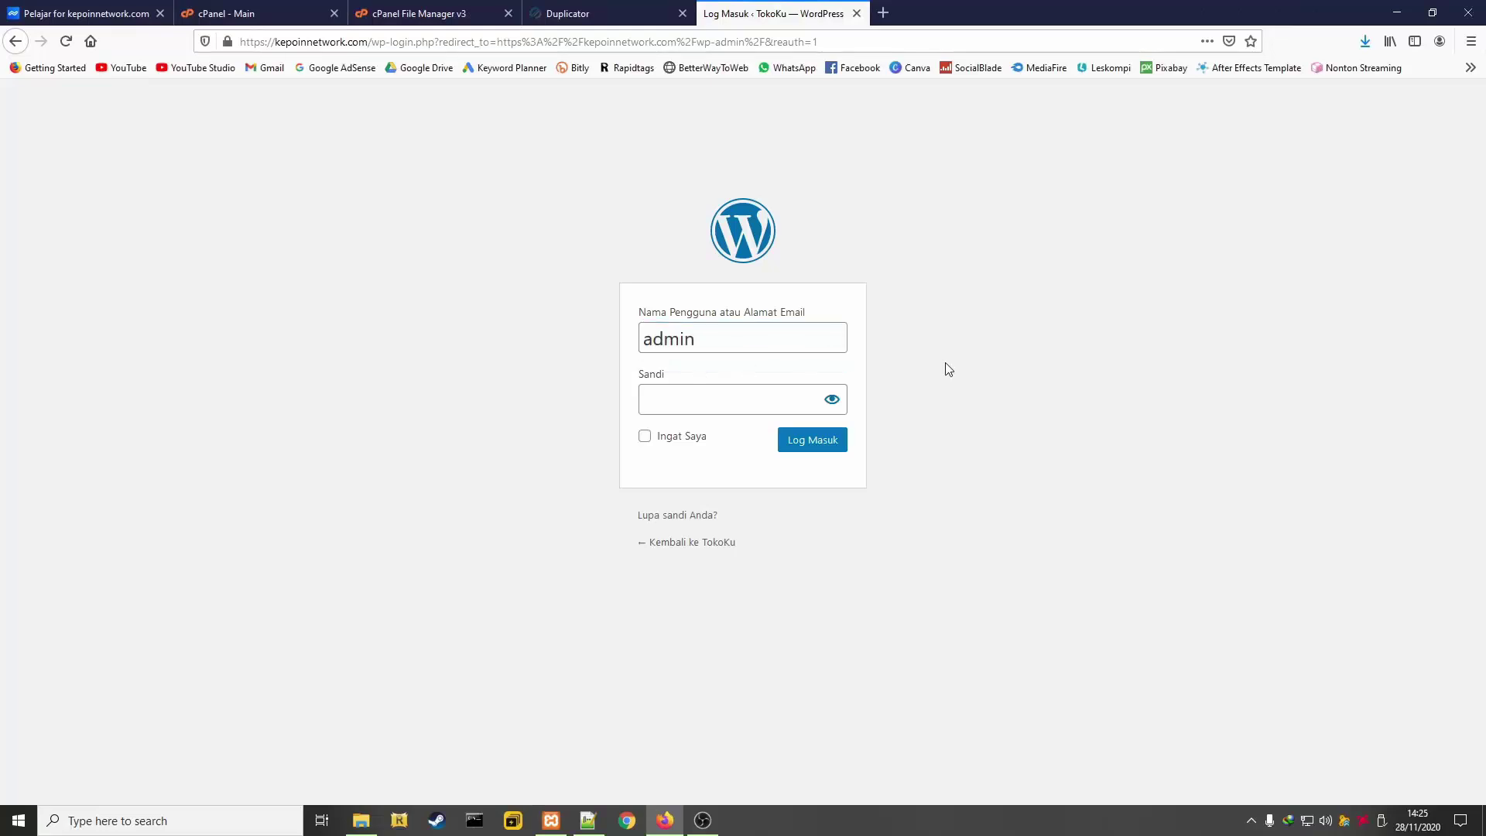
pyautogui.click(749, 390)
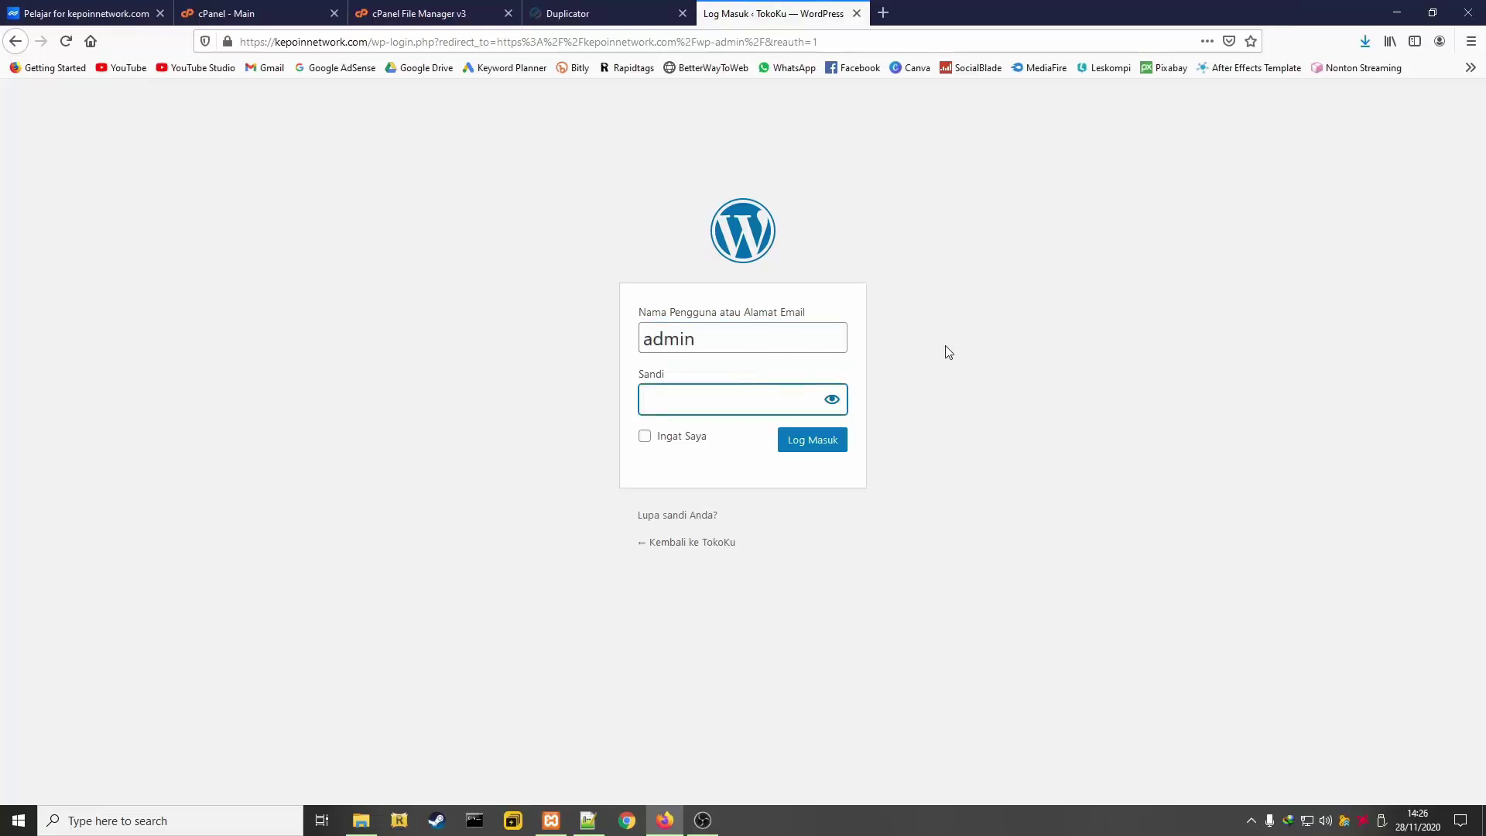
pyautogui.write('******')
pyautogui.press('Return')
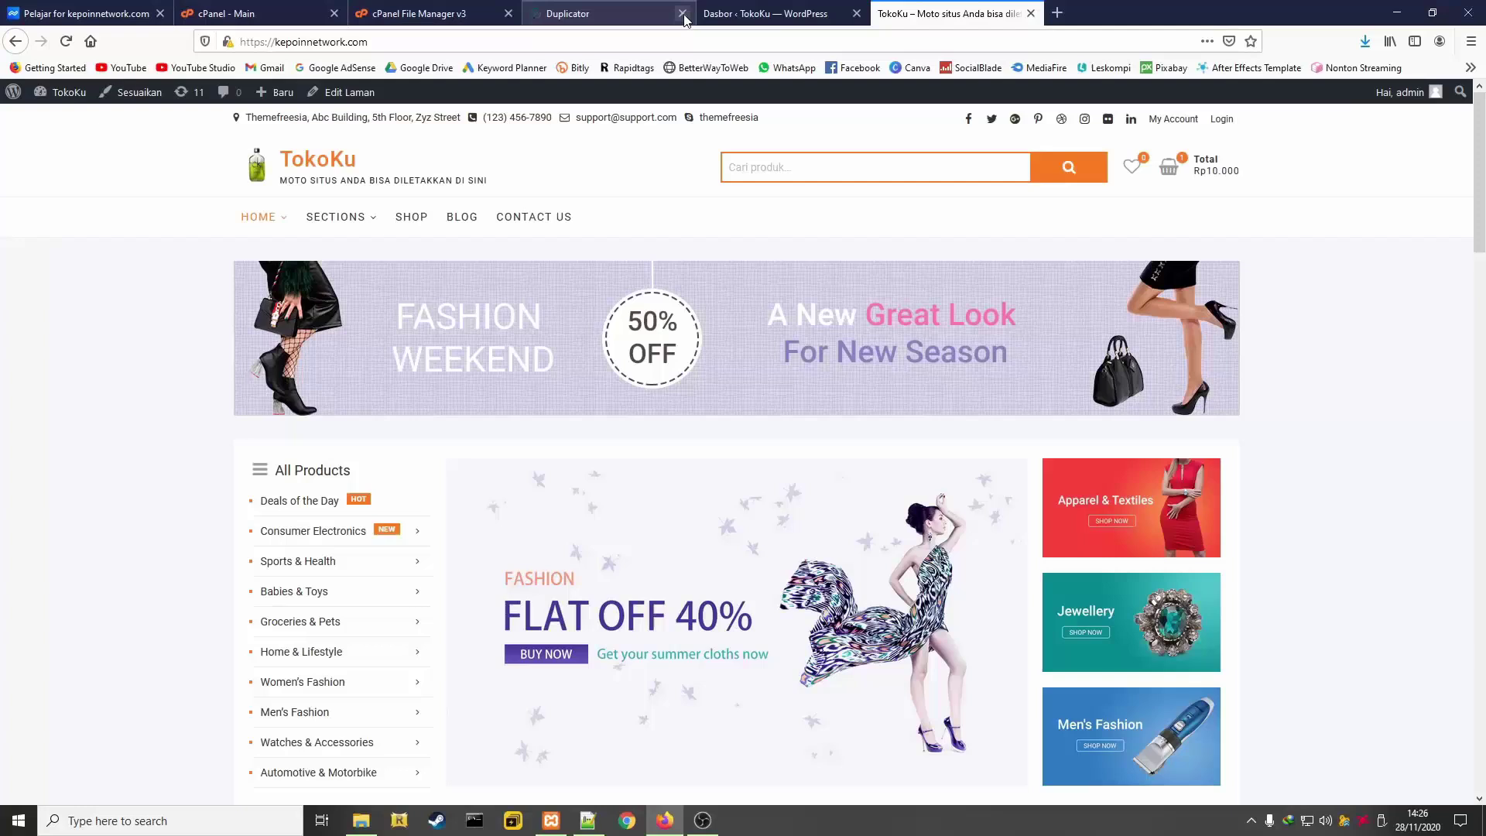
# Close the Duplicator, cPanel File Manager v3, cPanel - Main and Pelajar tabs
pyautogui.click(681, 13)
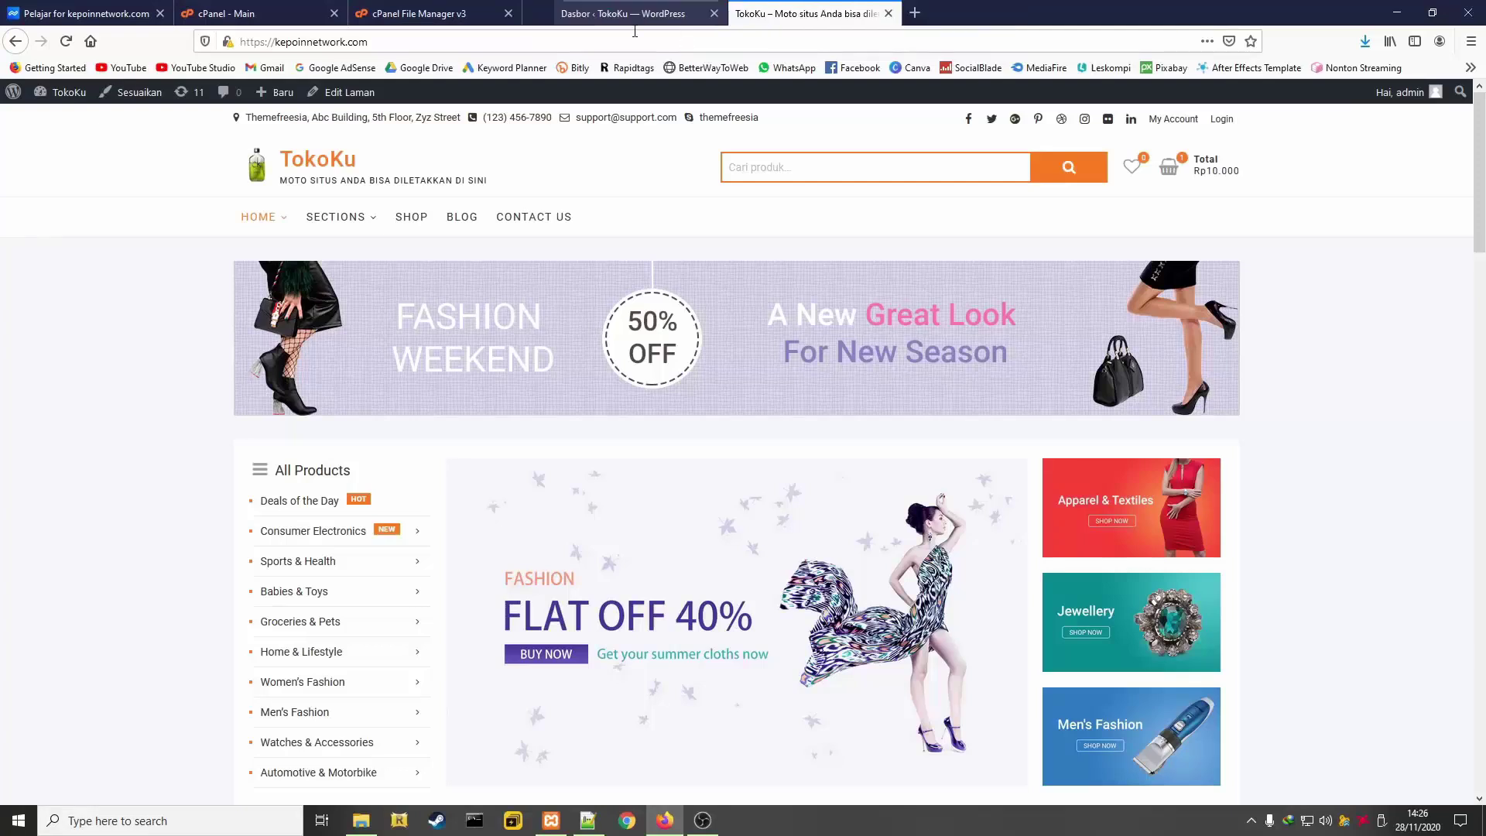
pyautogui.click(508, 13)
pyautogui.click(334, 14)
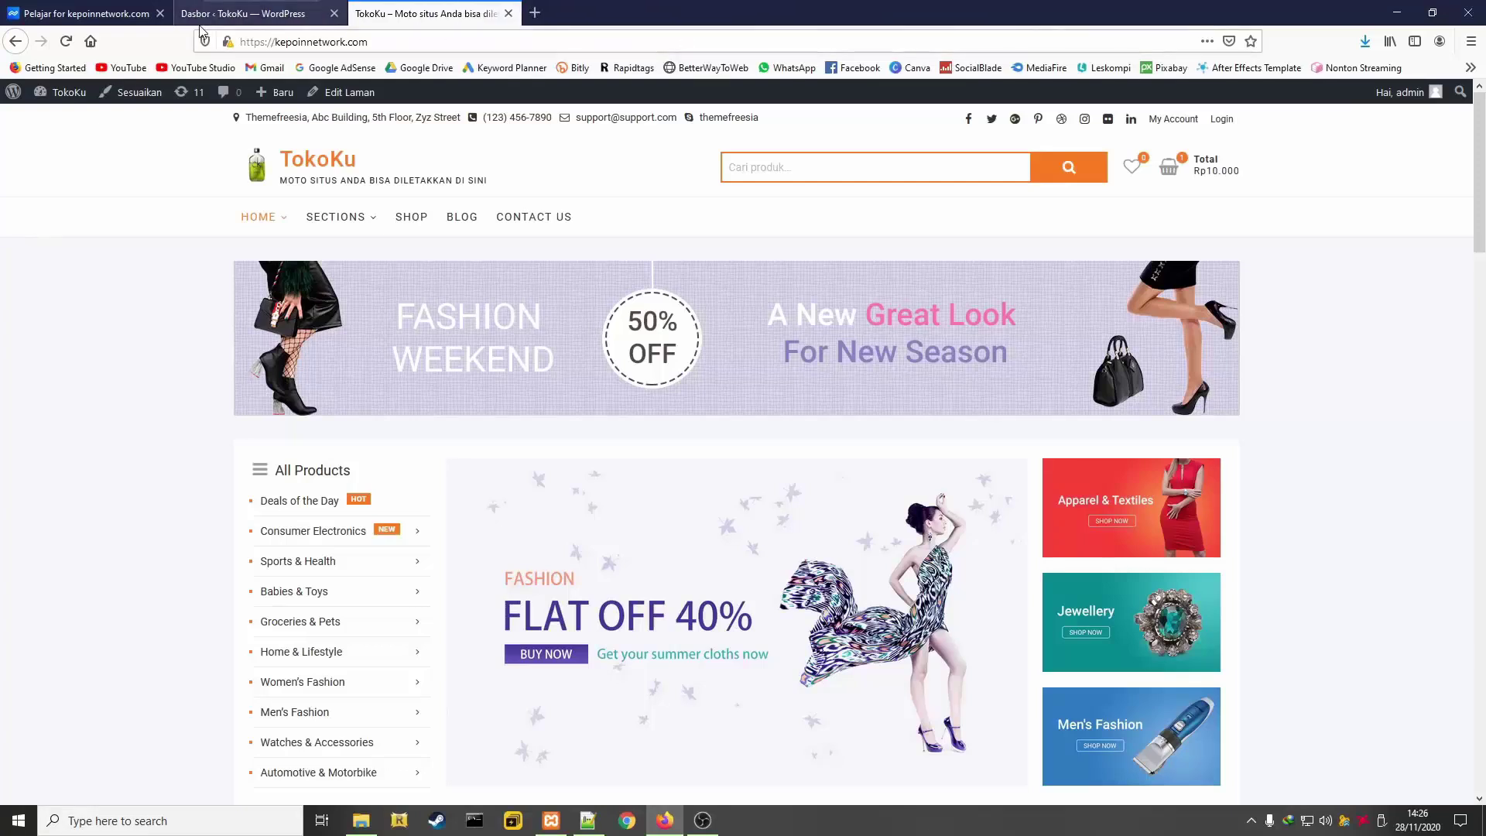
pyautogui.click(160, 14)
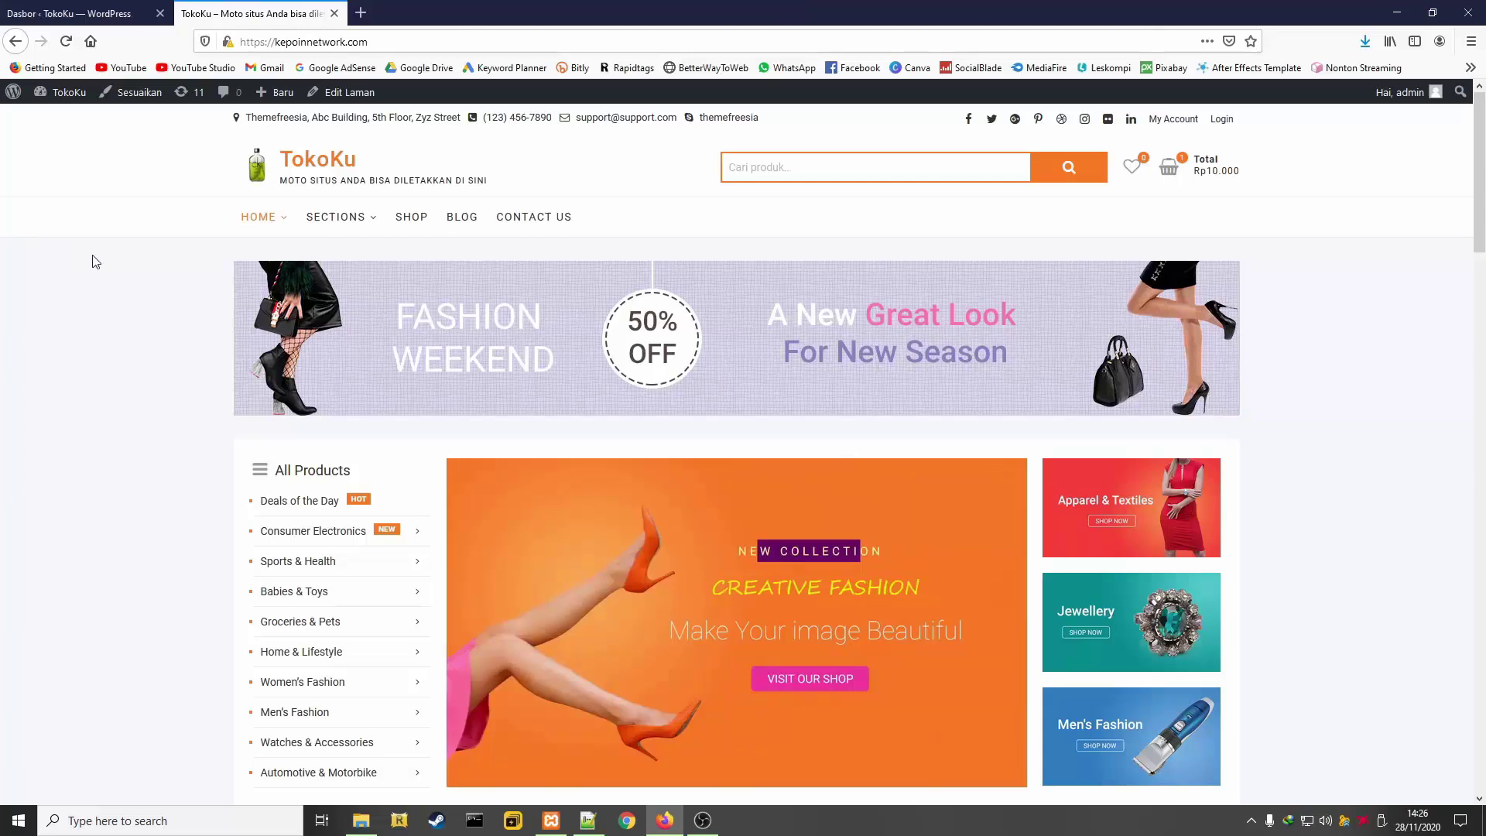